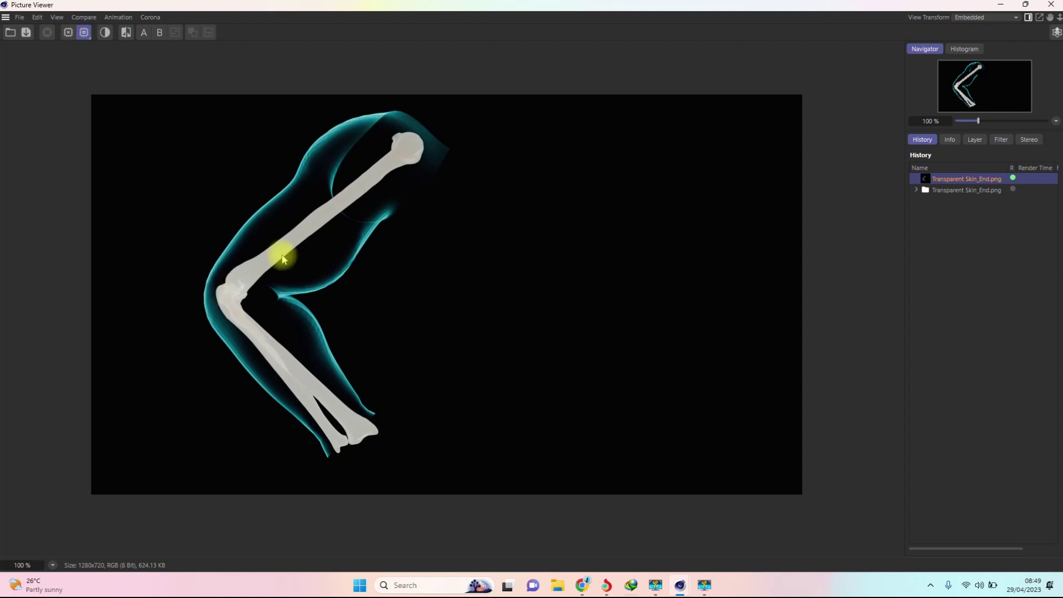
Play back the rendered Transparent Skin_End.png arm animation from its first frame to review the target look.
click(947, 191)
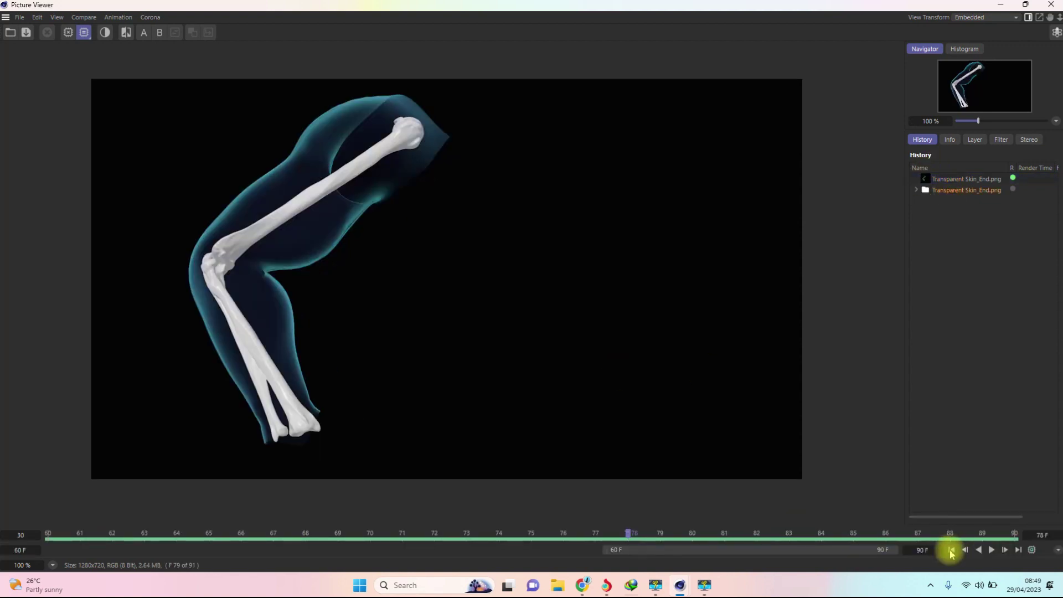
click(991, 550)
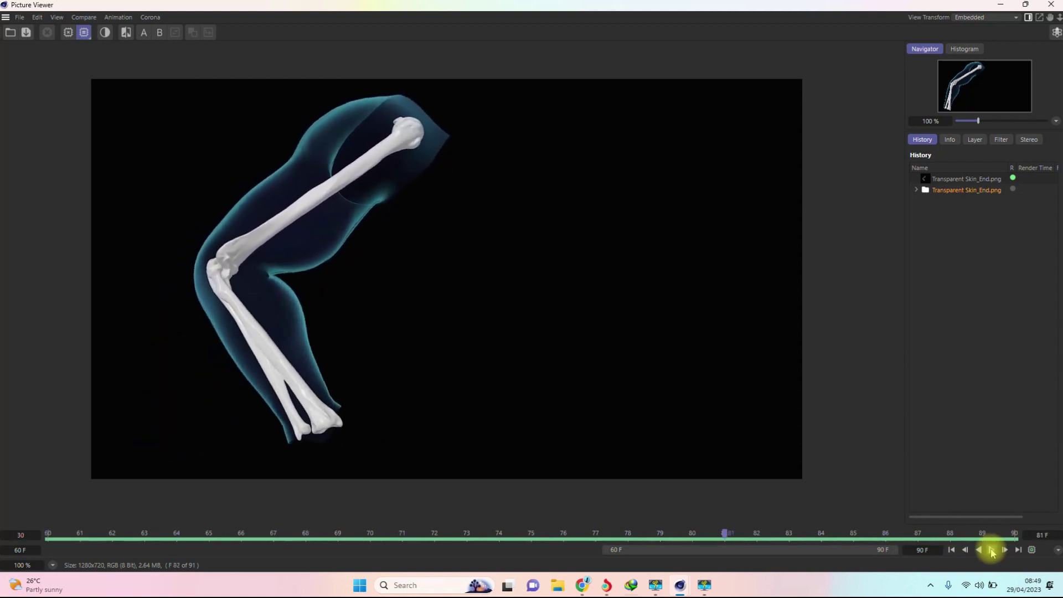
click(992, 550)
click(952, 550)
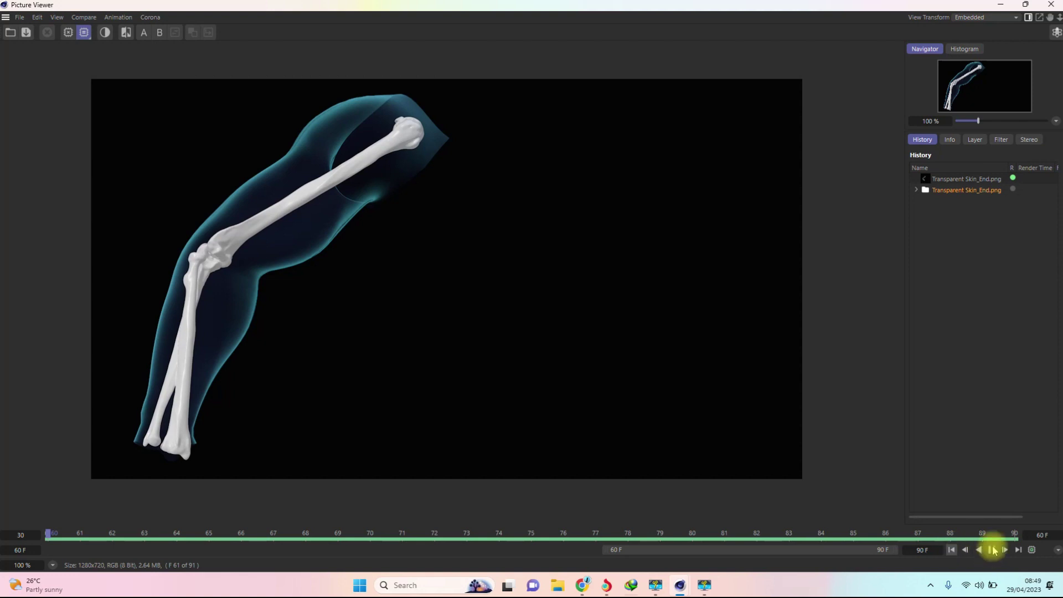
click(993, 550)
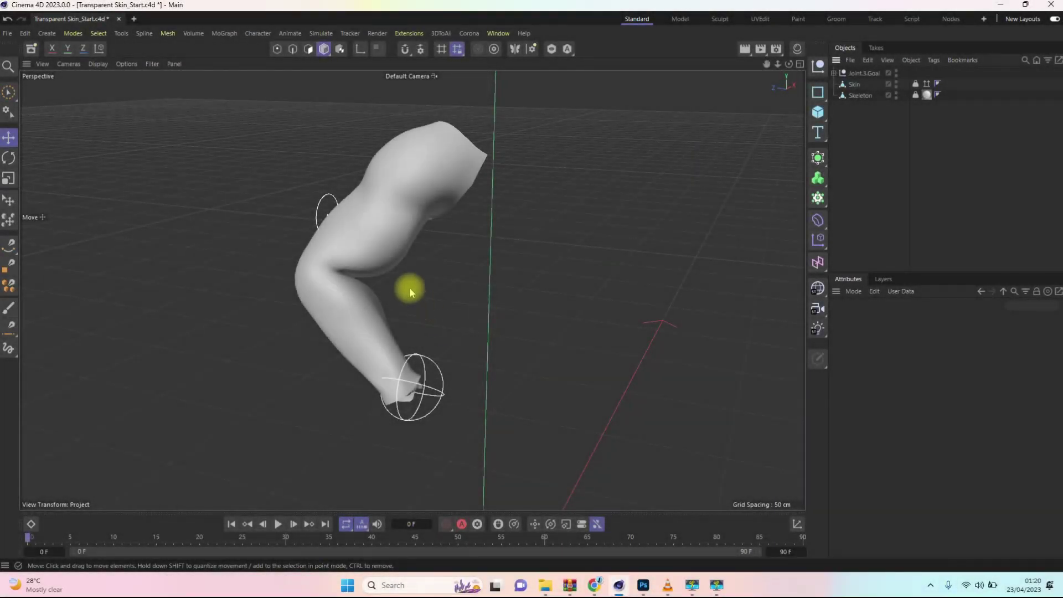
Try moving the Joint.3.Goal controller at the wrist to test how the arm bends, and undo the move.
alt+drag(387, 249, 494, 369)
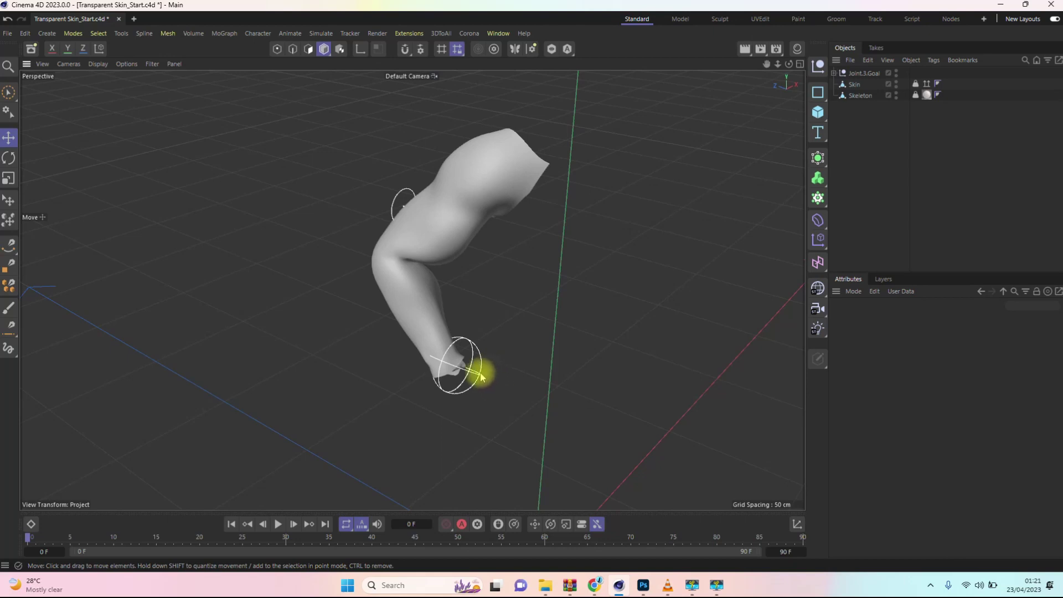
click(479, 370)
drag(525, 380, 474, 308)
alt+drag(422, 332, 510, 277)
alt+drag(434, 214, 593, 275)
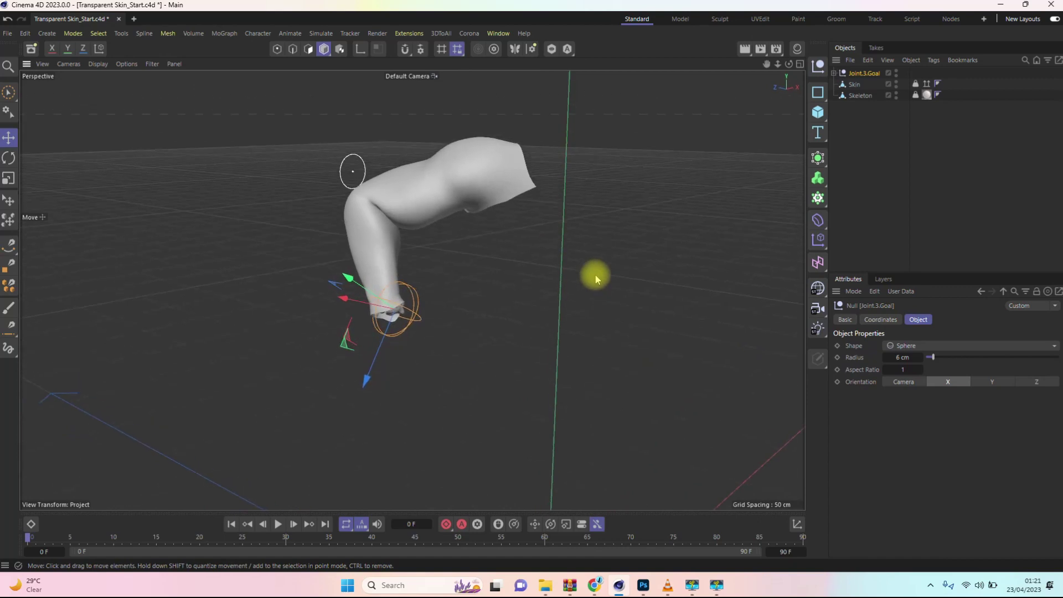
key(ctrl+z)
key(ctrl+z)
alt+drag(494, 328, 487, 279)
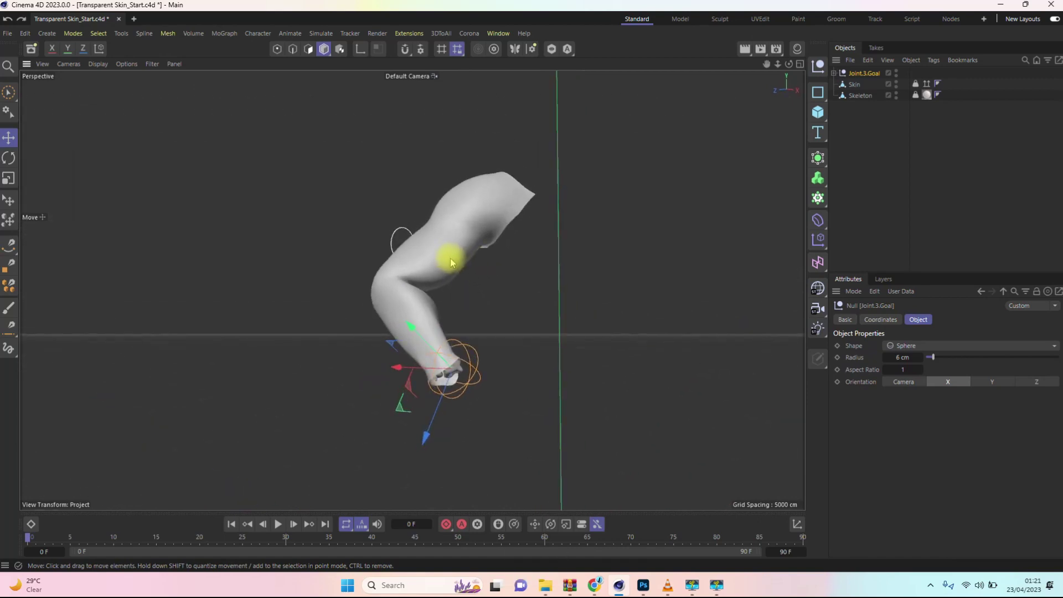
scroll(458, 225, up, 3)
alt+drag(467, 249, 438, 256)
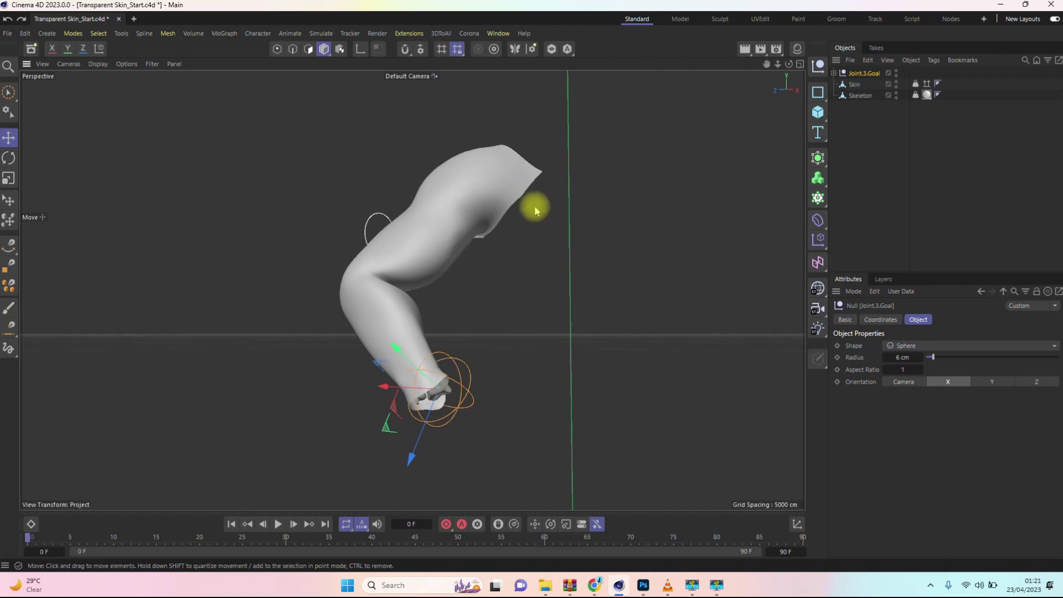
Create a new Standard material and apply it to the Skin object.
click(797, 50)
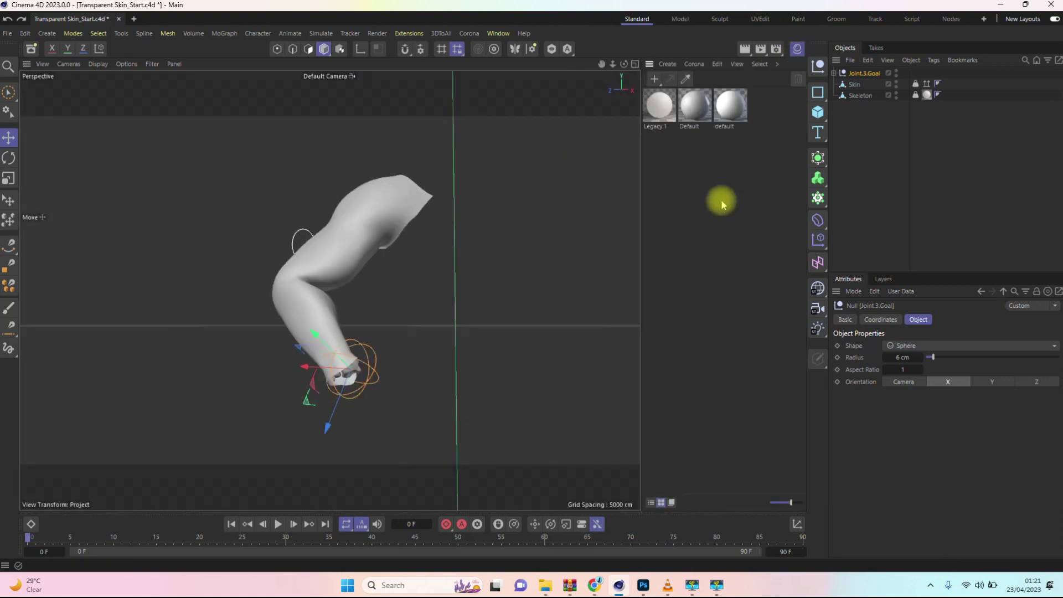
click(668, 65)
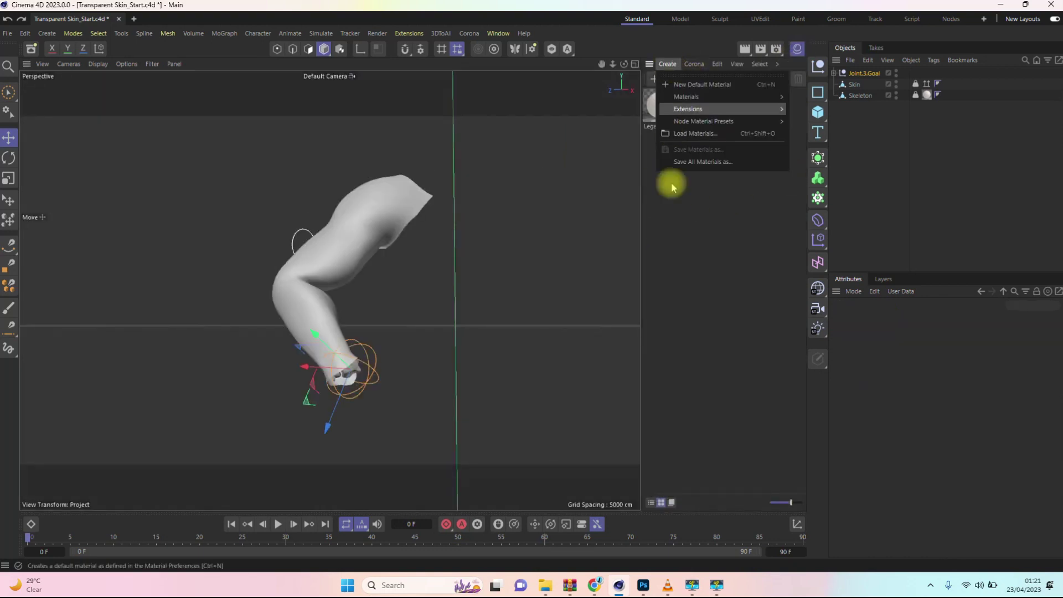
mouse_move(701, 99)
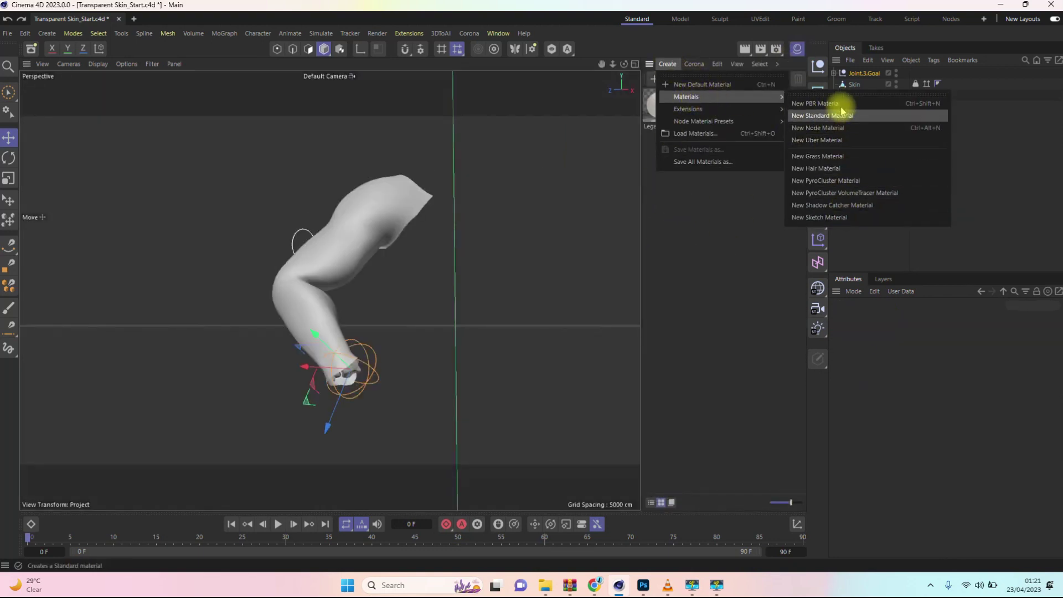
click(831, 116)
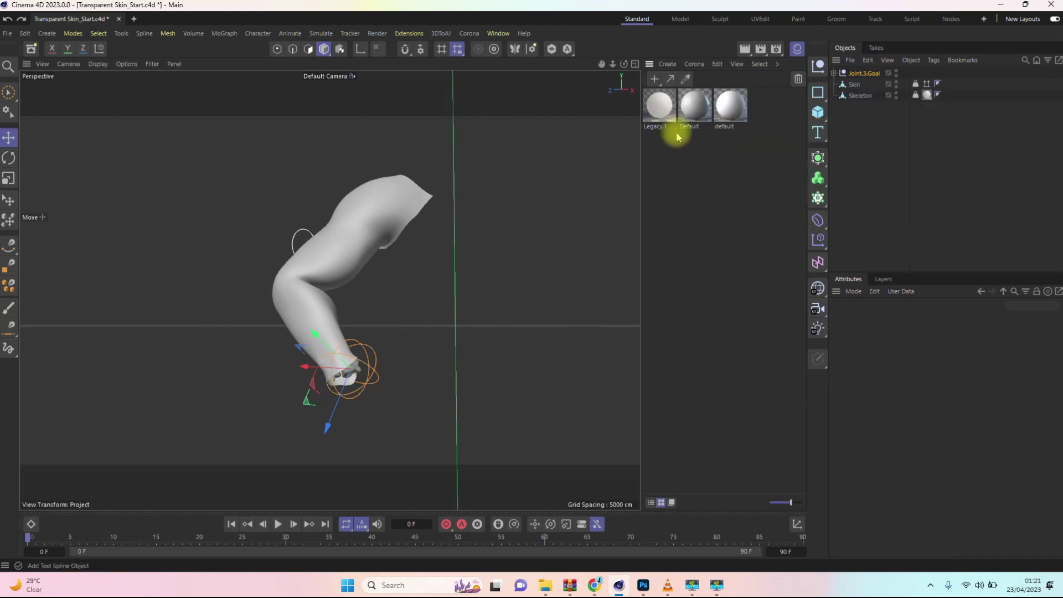
double_click(677, 136)
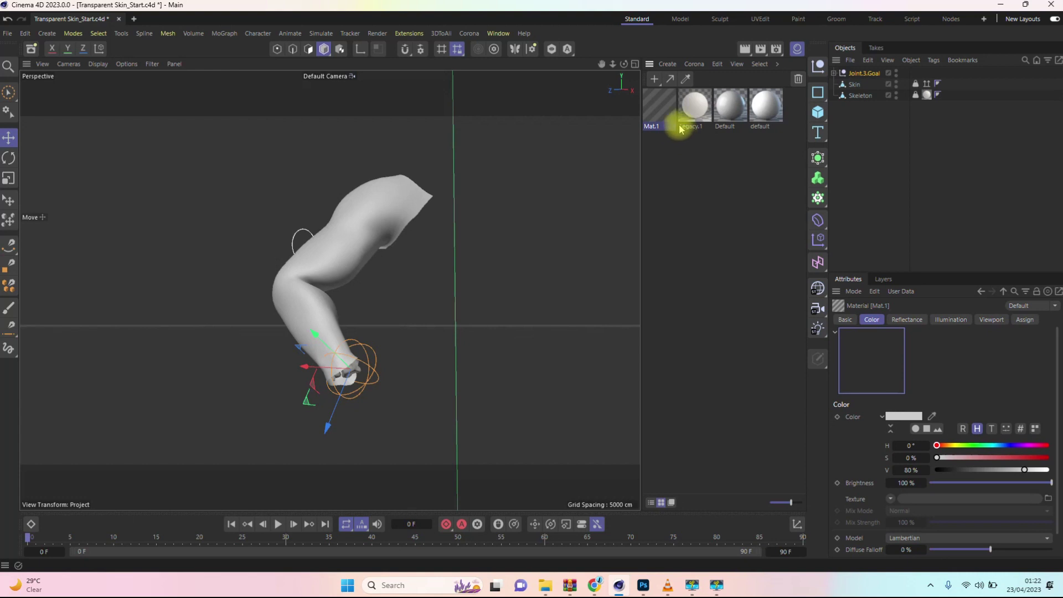
drag(982, 151, 850, 85)
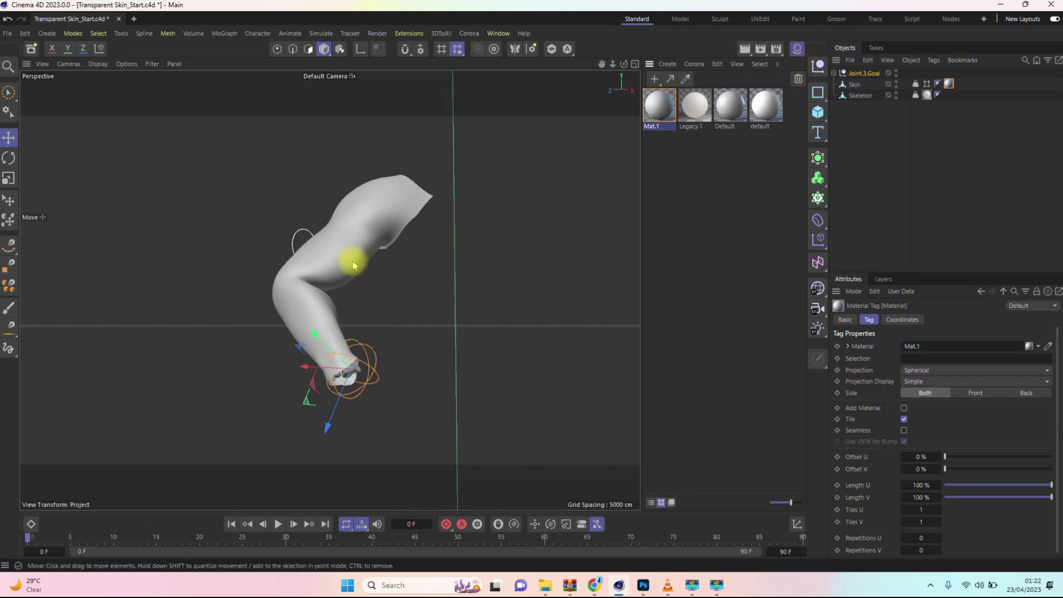
Set the Mat.1 material's color to a blue with hue 222°, saturation 56% and value 85%.
alt+drag(332, 252, 356, 268)
scroll(339, 268, up, 5)
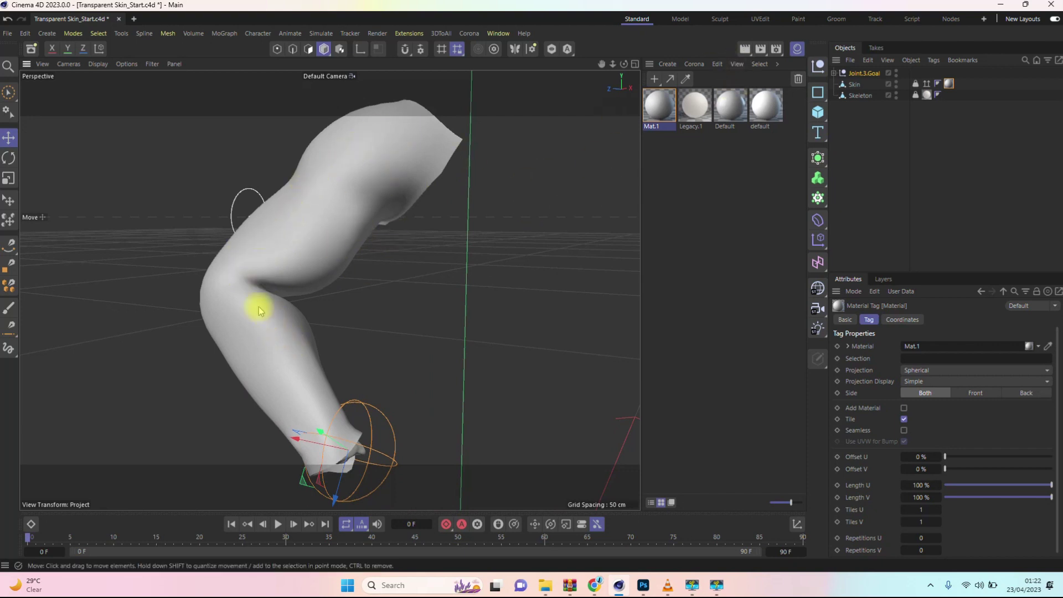
double_click(647, 100)
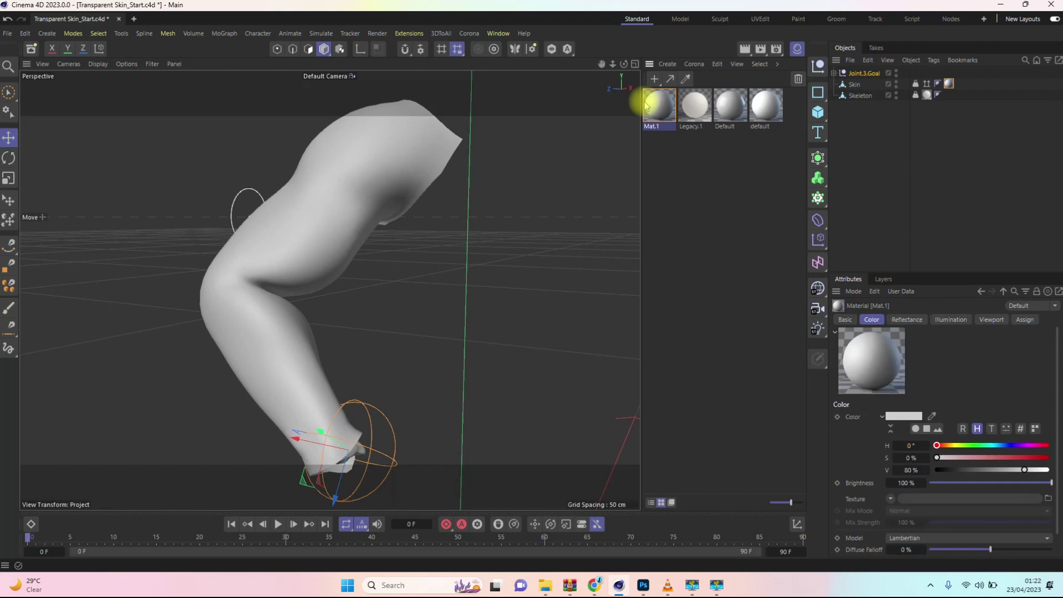
drag(773, 100, 707, 88)
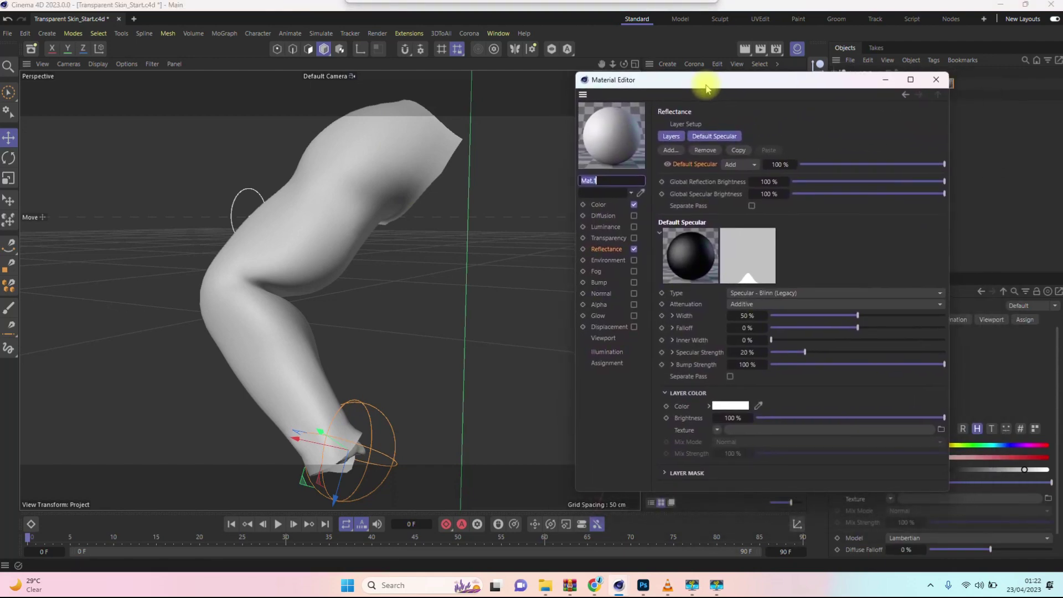
click(603, 206)
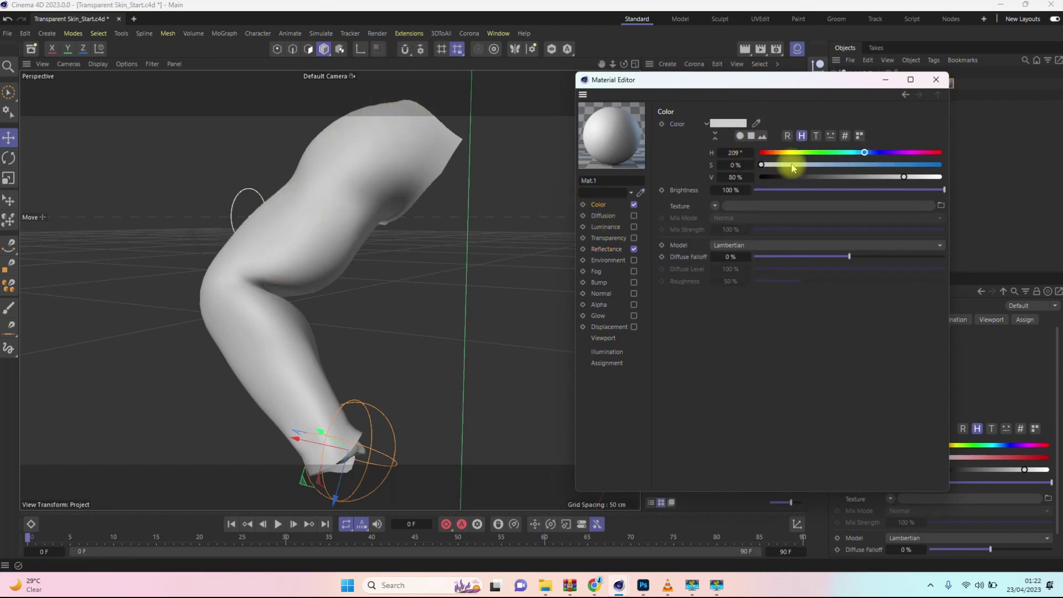
drag(792, 164, 834, 165)
click(864, 153)
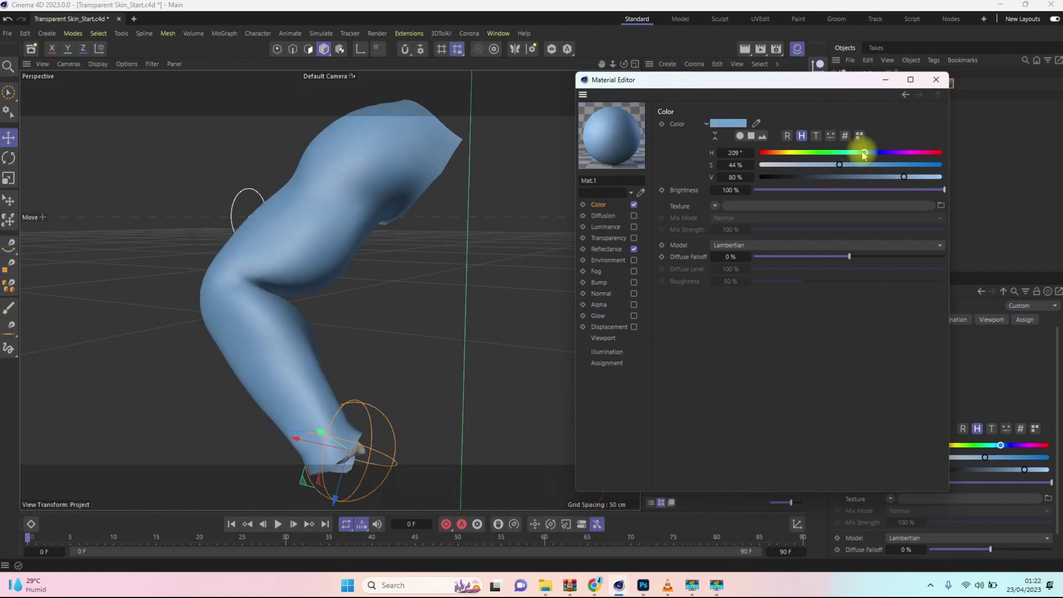
drag(842, 165, 914, 178)
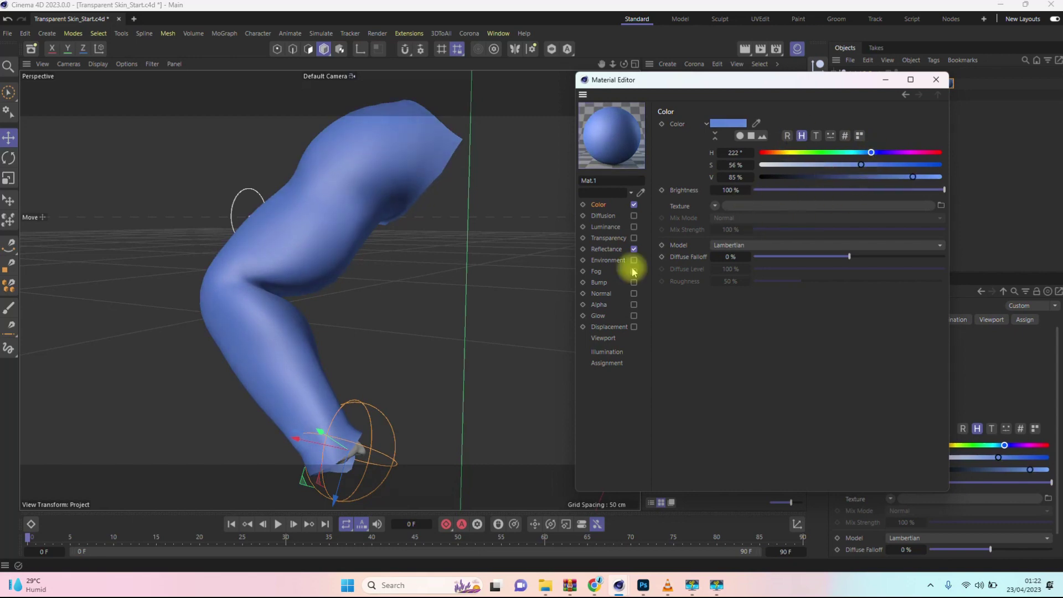
click(348, 201)
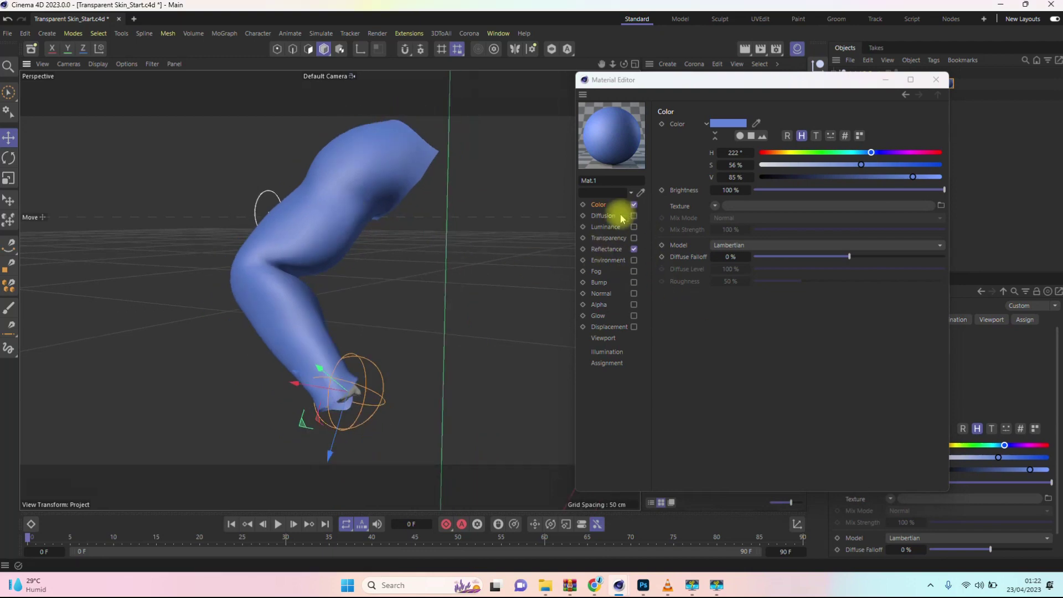
Replace the Default Specular layer in Mat.1's reflectance with a new Beckmann layer.
click(607, 249)
click(704, 150)
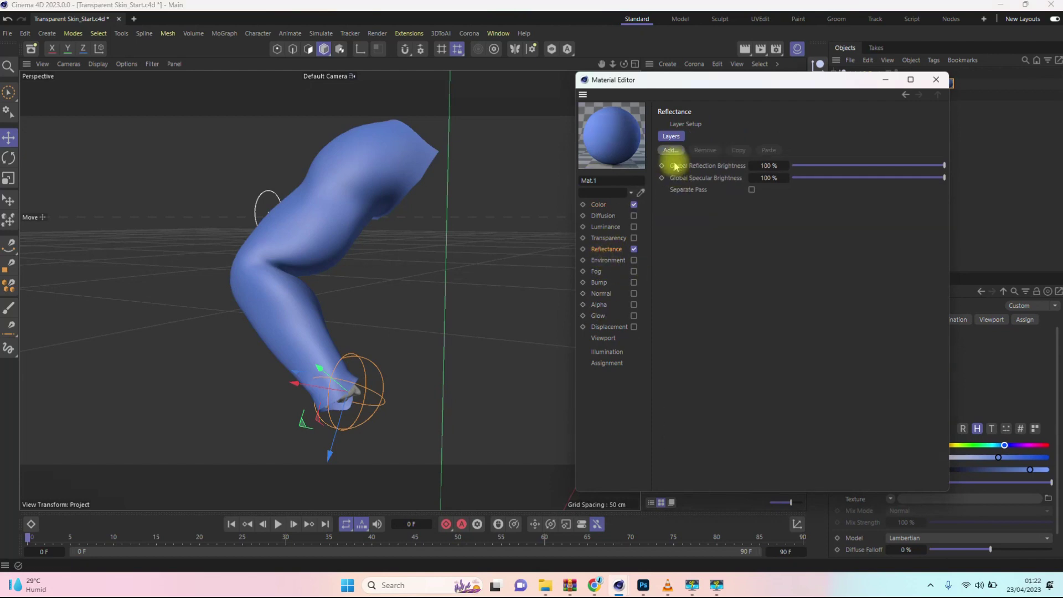
click(670, 151)
click(702, 167)
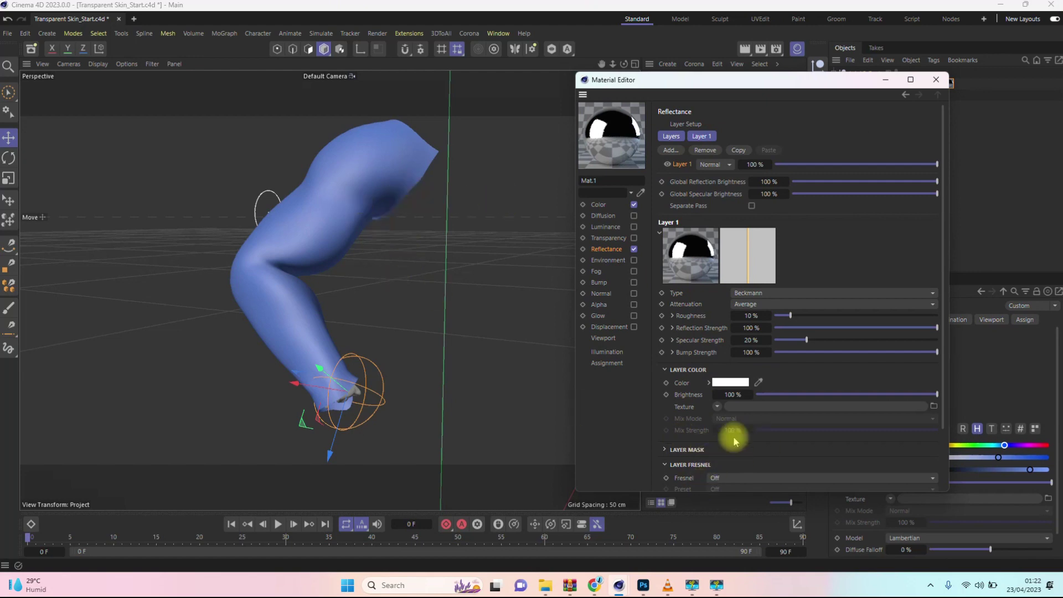
Set the Beckmann layer's Fresnel to Dielectric and its roughness to about 38%.
scroll(684, 465, down, 3)
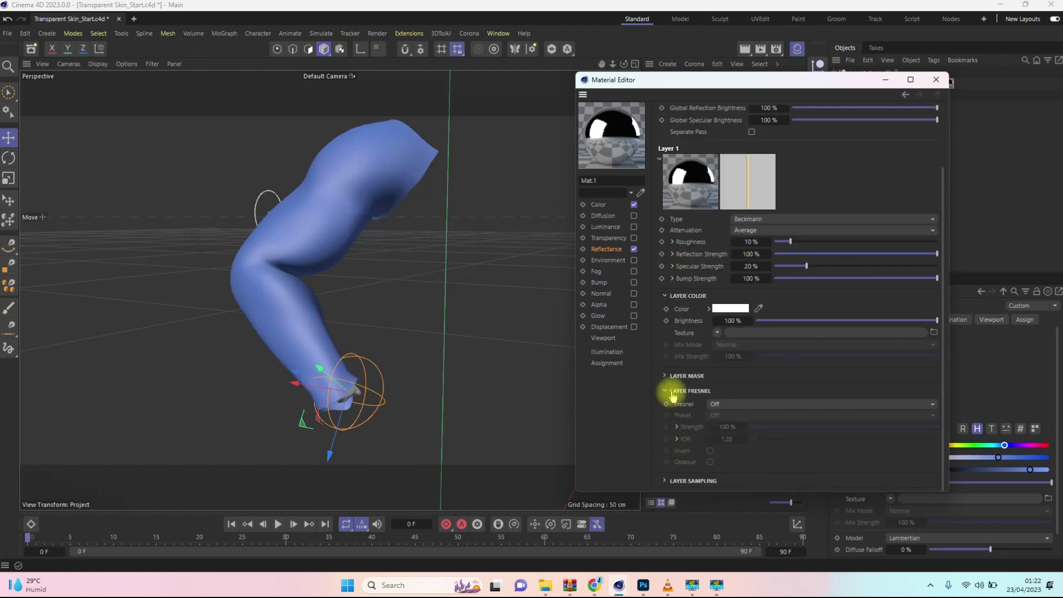
click(702, 404)
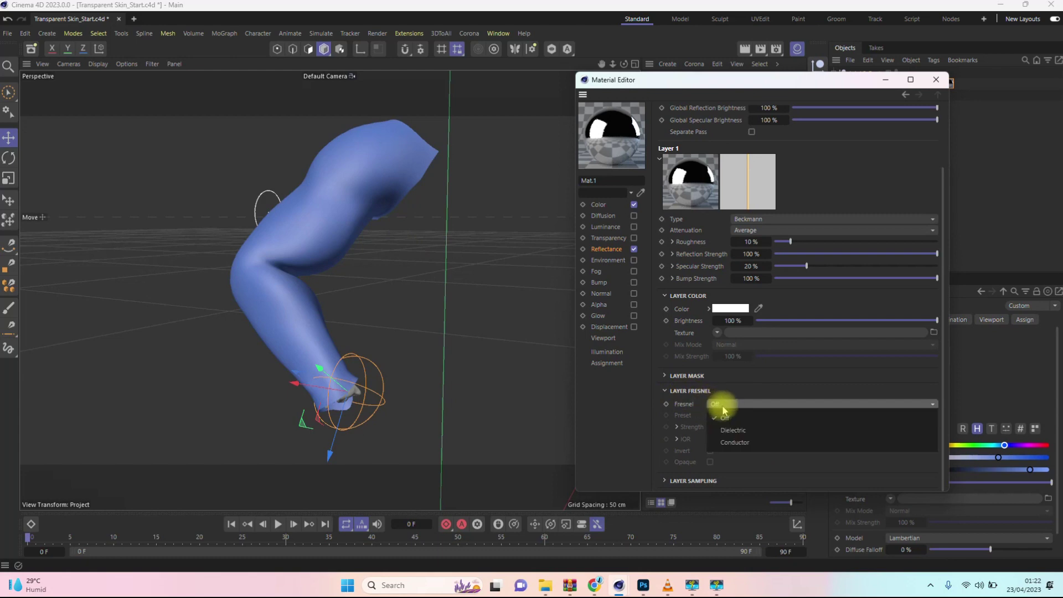
click(736, 429)
scroll(674, 375, up, 3)
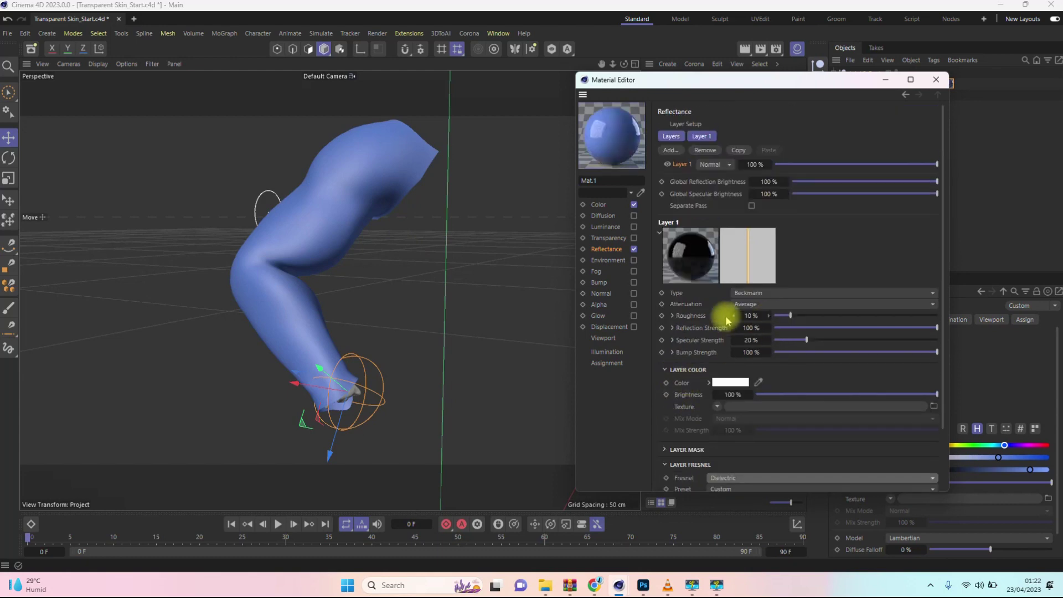
mouse_move(792, 315)
mouse_down()
mouse_move(847, 315)
mouse_move(814, 316)
mouse_move(831, 315)
mouse_up()
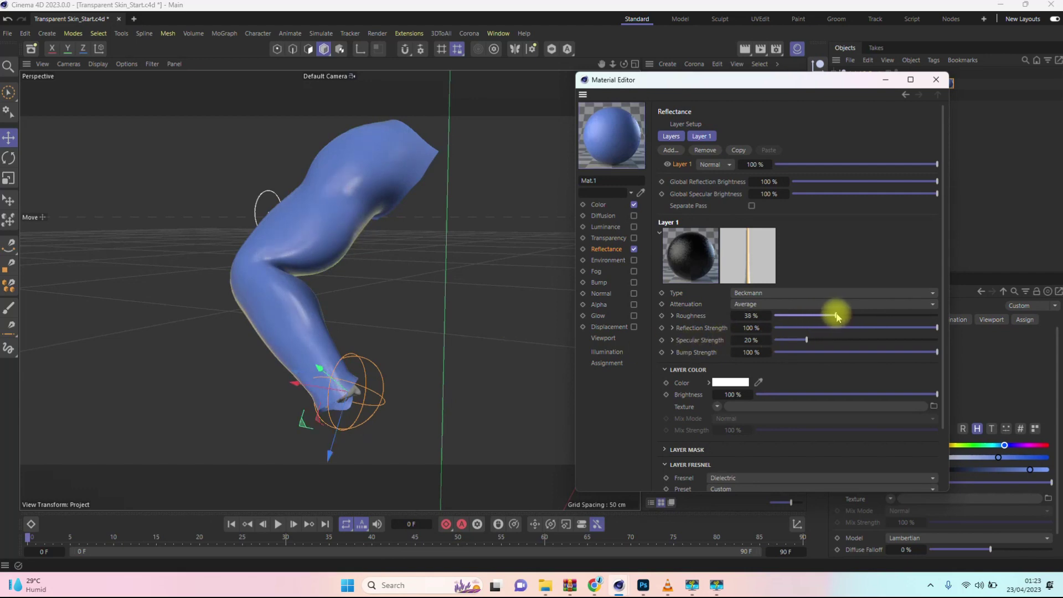
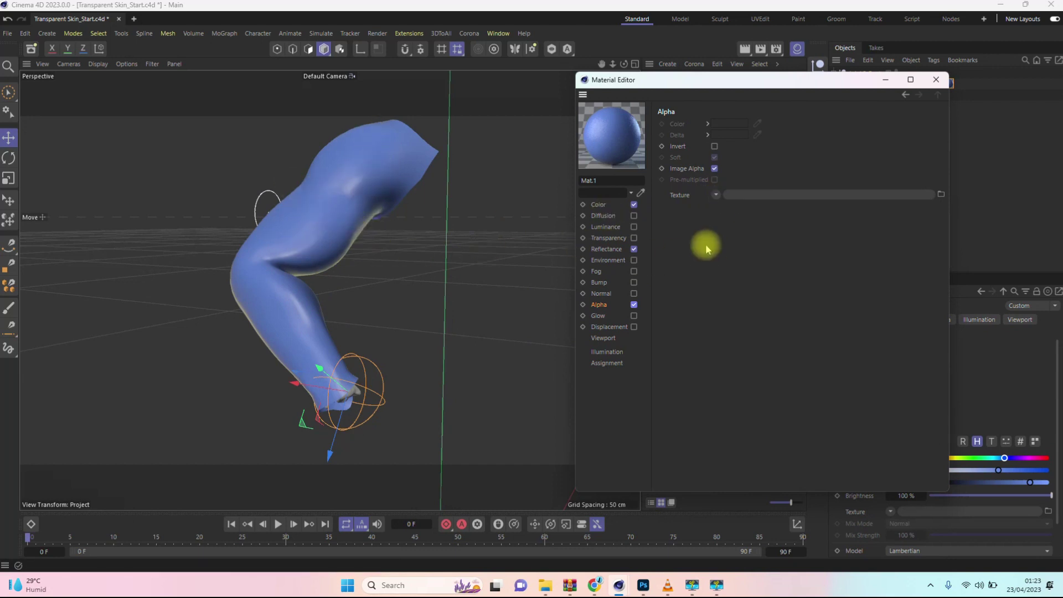
Load a Color shader as Mat.1's alpha texture and set the shader color's value to 50%.
click(717, 198)
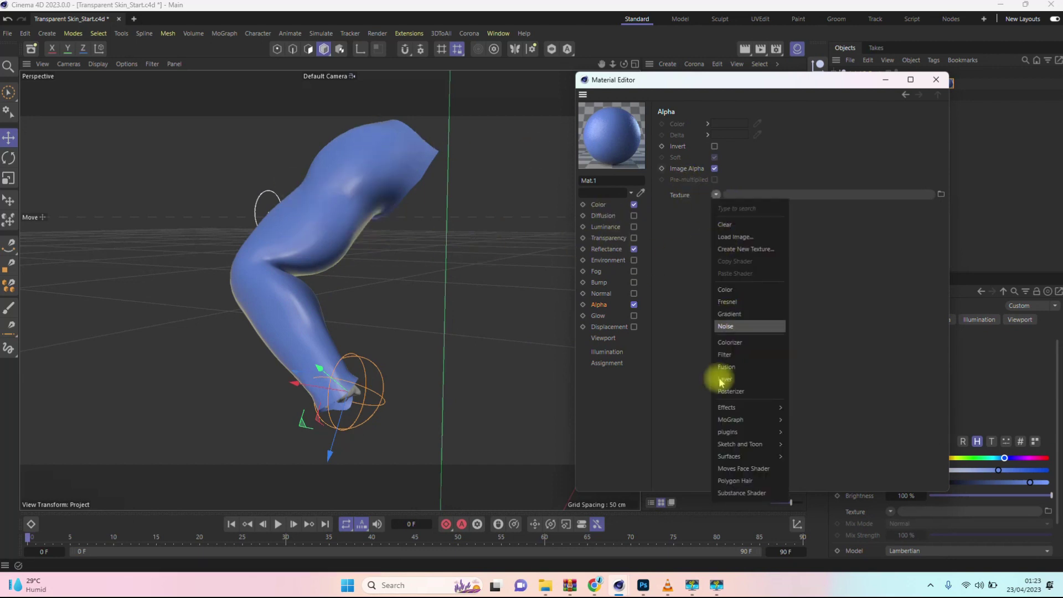
click(727, 302)
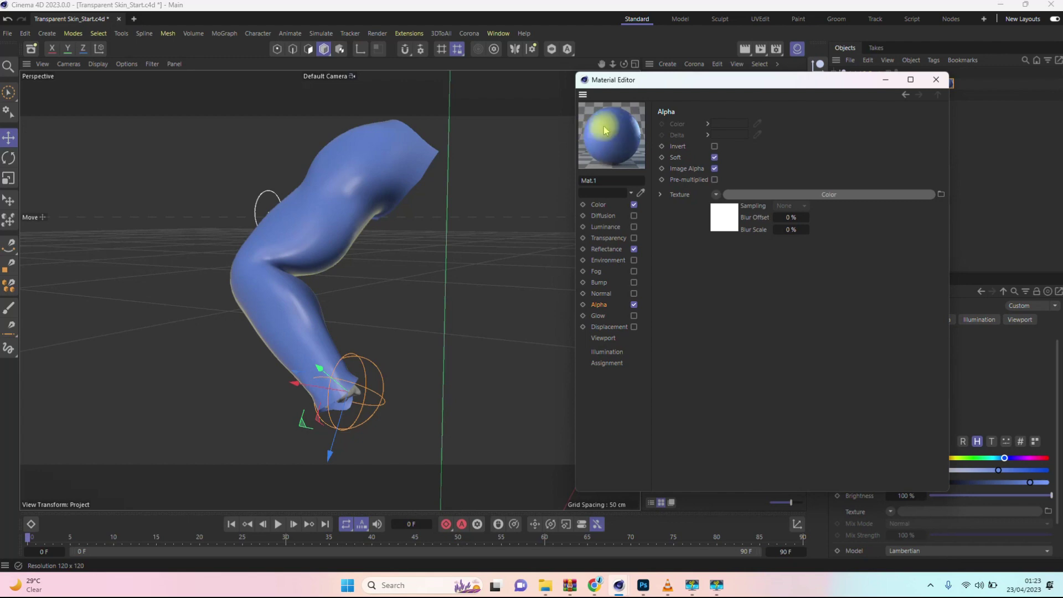
click(721, 217)
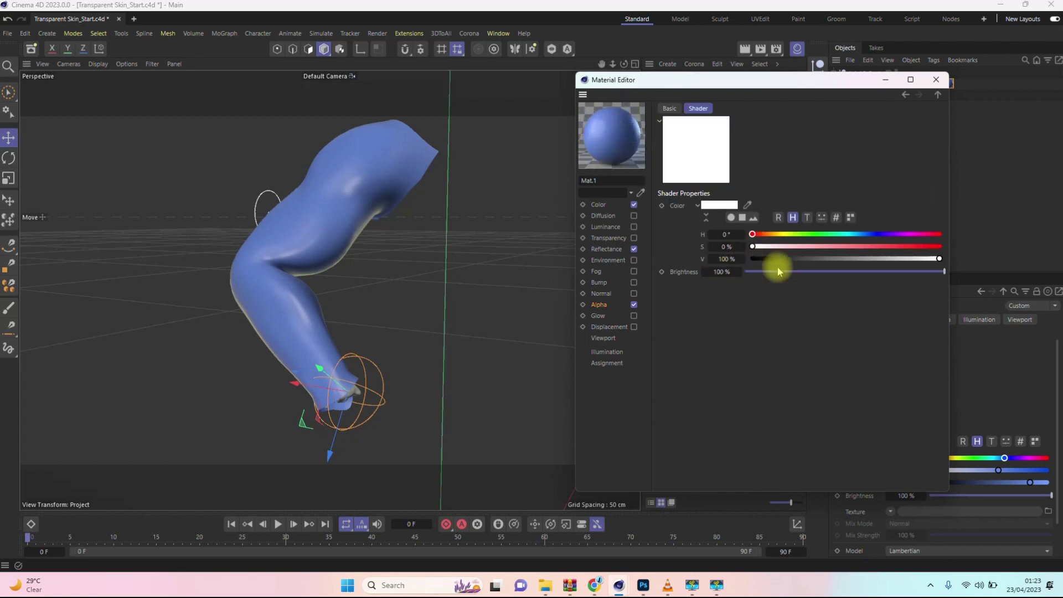
drag(783, 259, 700, 261)
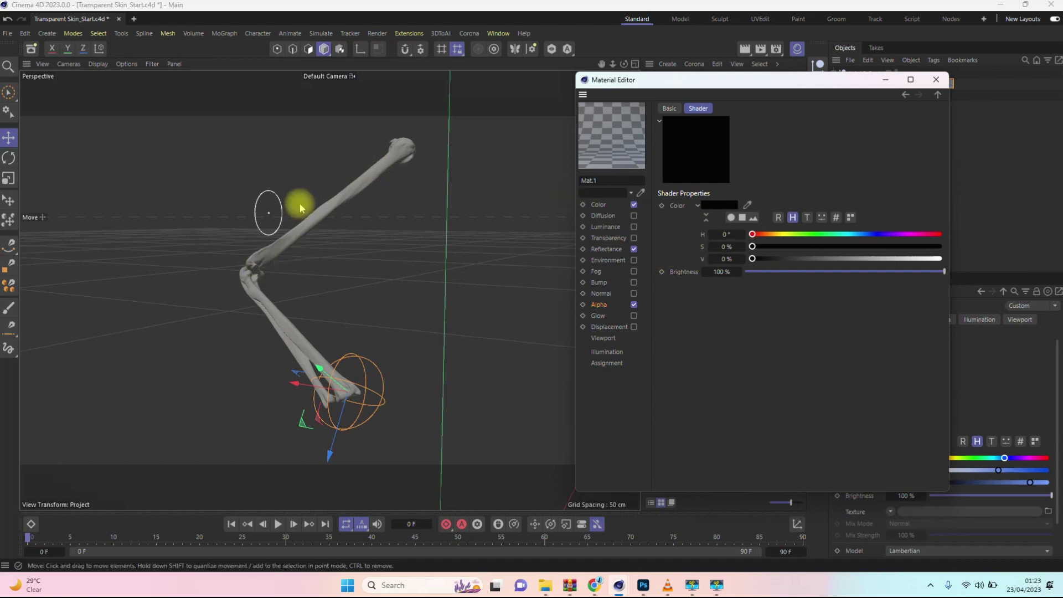
drag(757, 262, 838, 265)
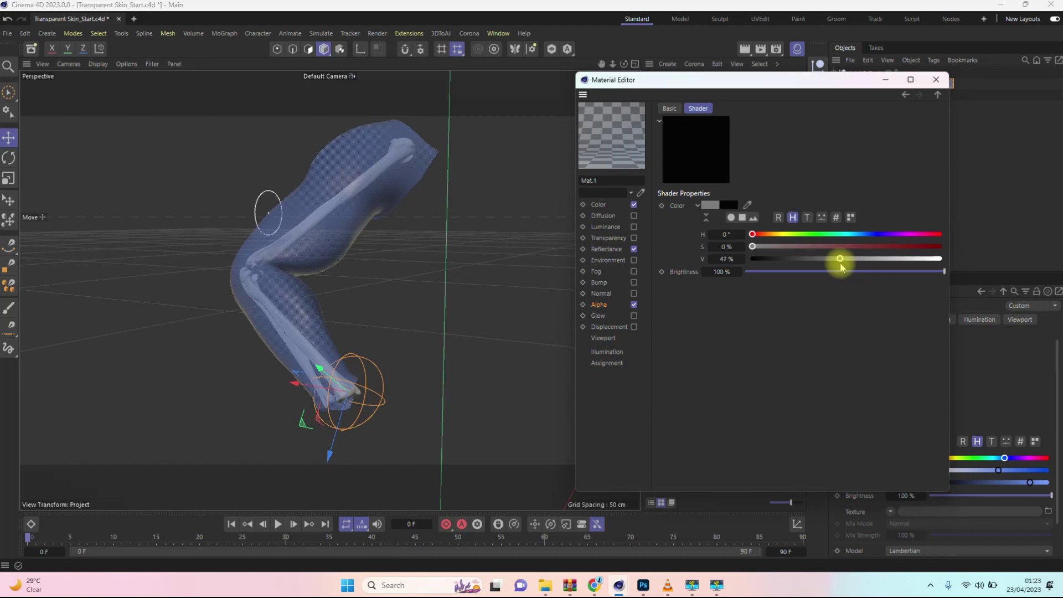
drag(838, 265, 836, 264)
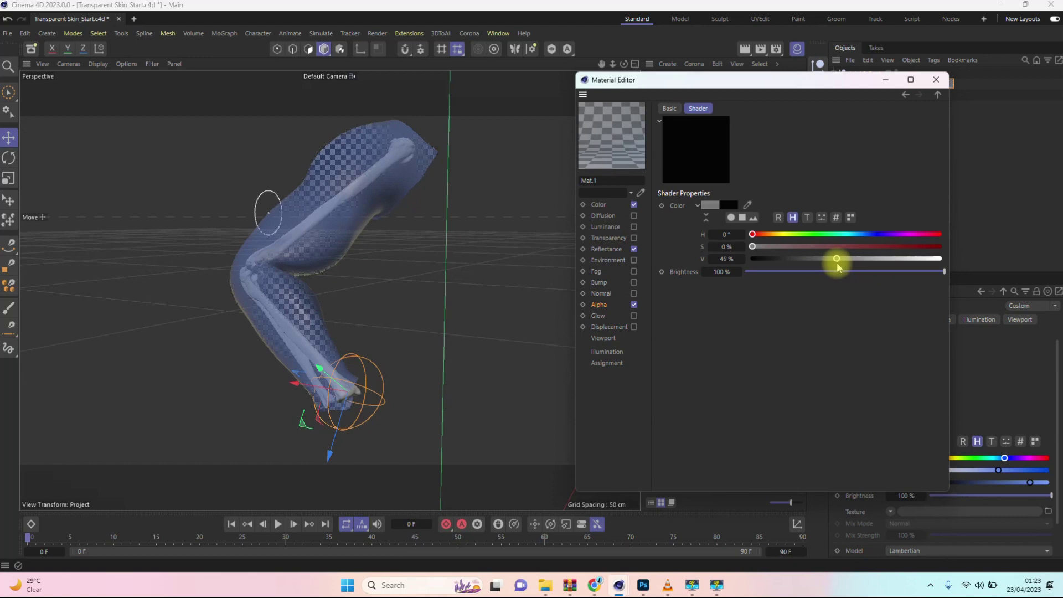
click(728, 259)
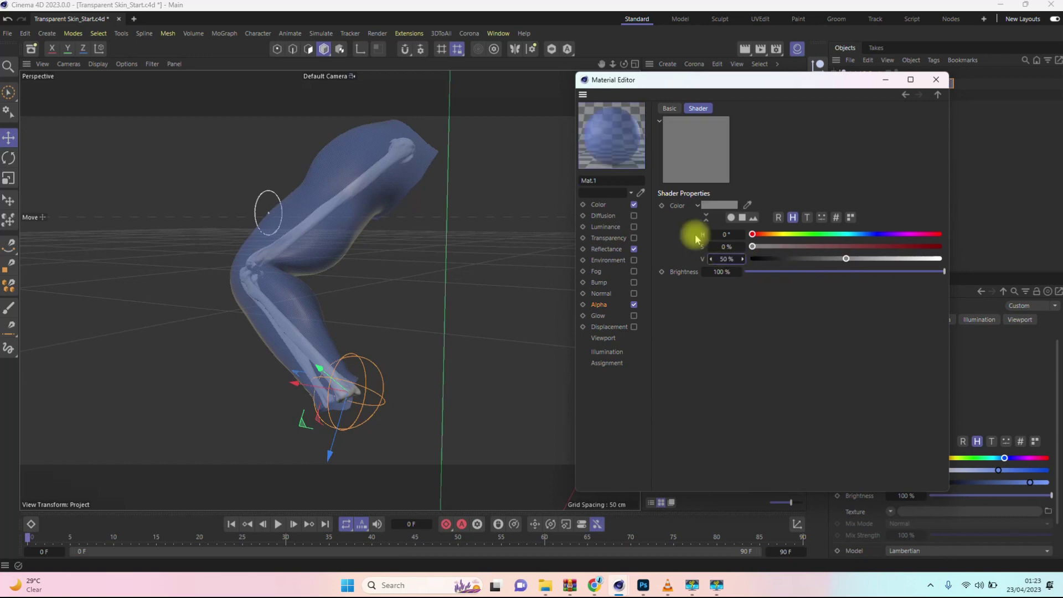
Set the alpha Color shader's value to 24% and render the view to check the skin's transparency.
drag(845, 260, 795, 266)
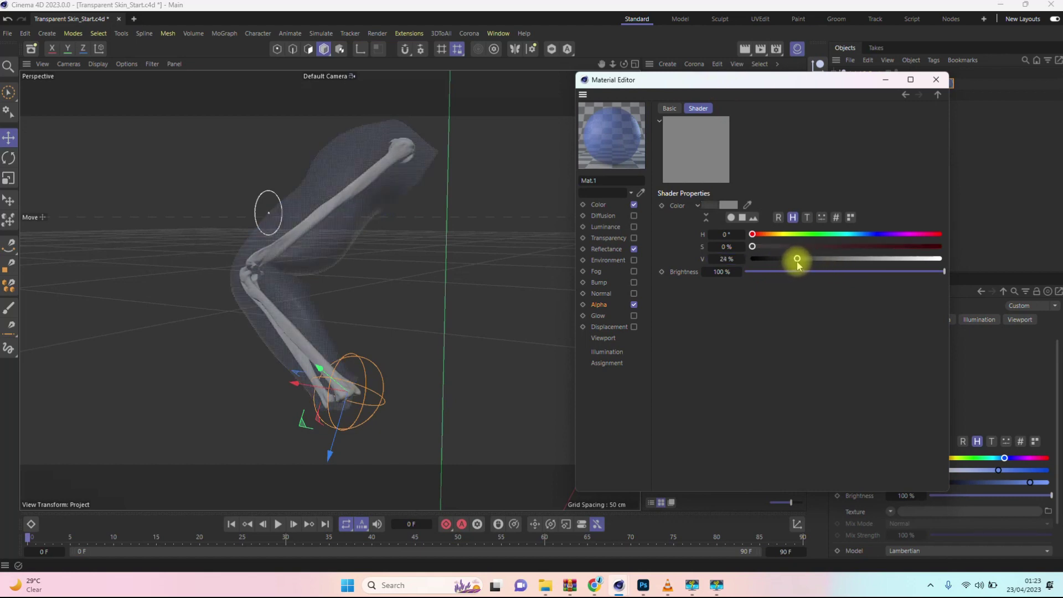
drag(772, 84, 825, 87)
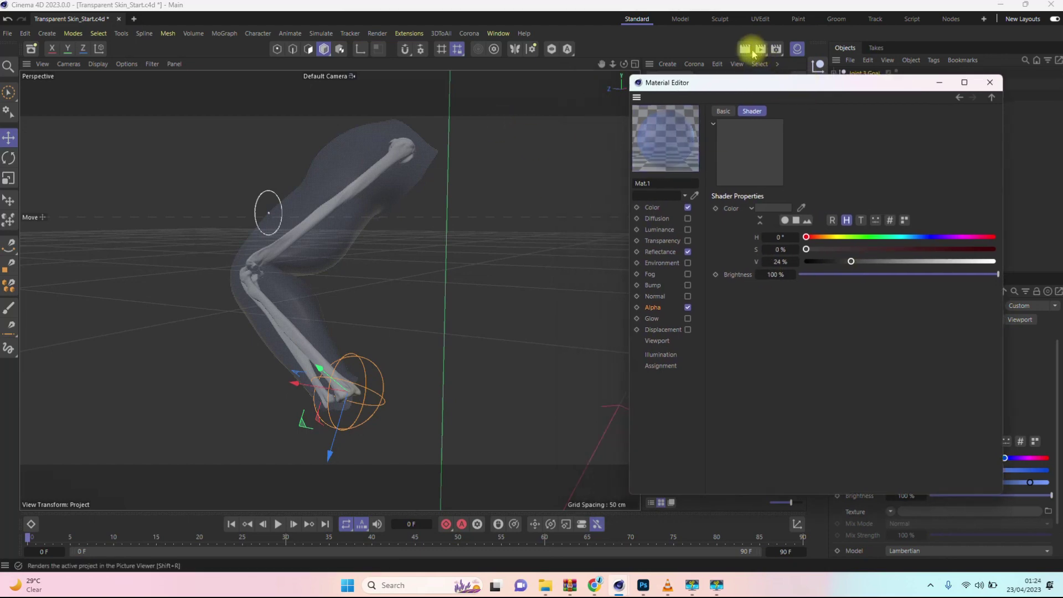
click(336, 167)
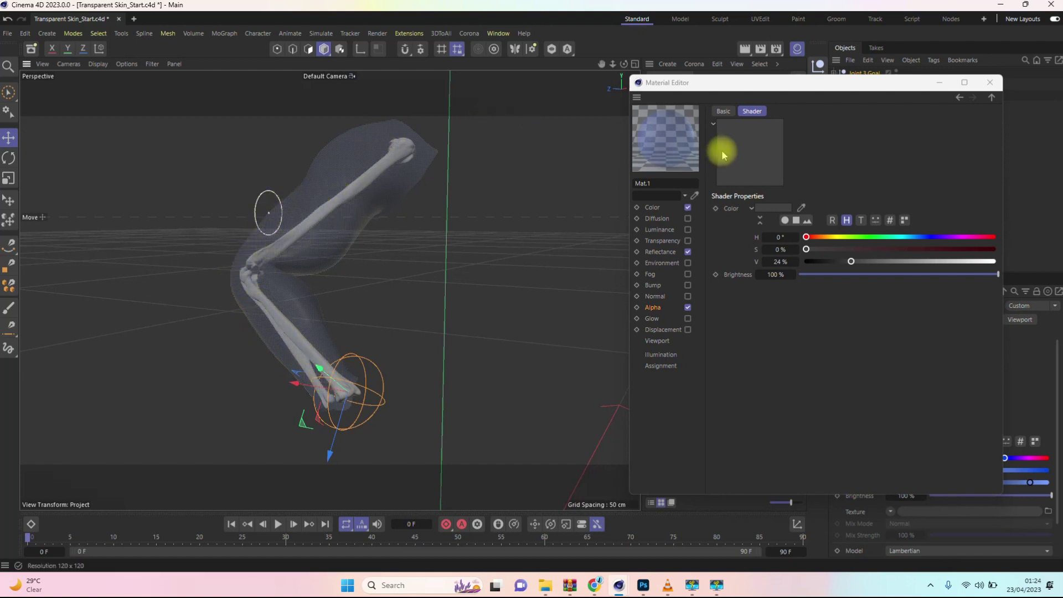
drag(803, 82, 840, 136)
click(747, 52)
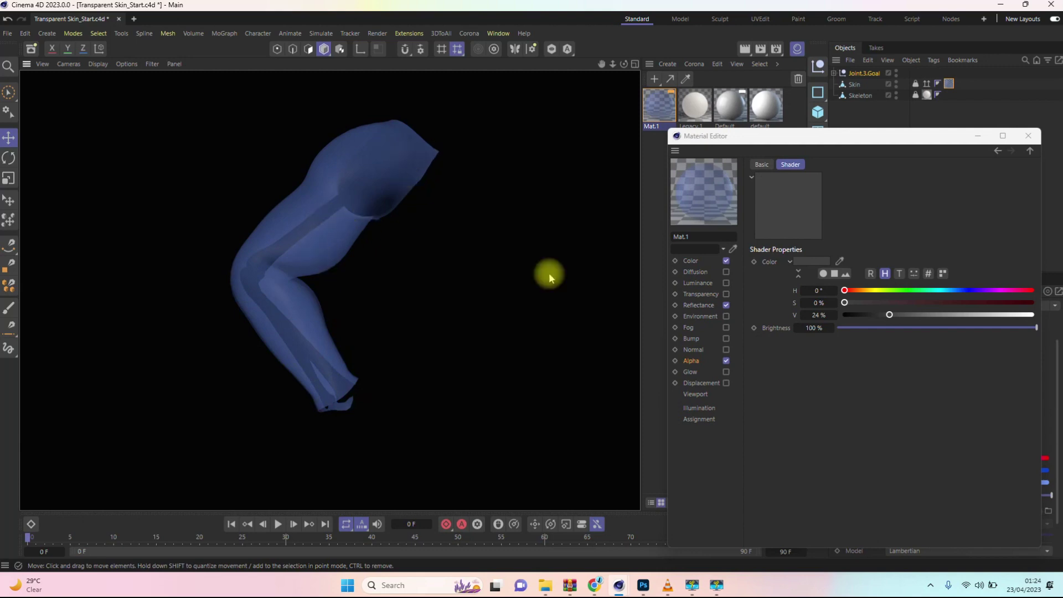
drag(843, 144, 807, 127)
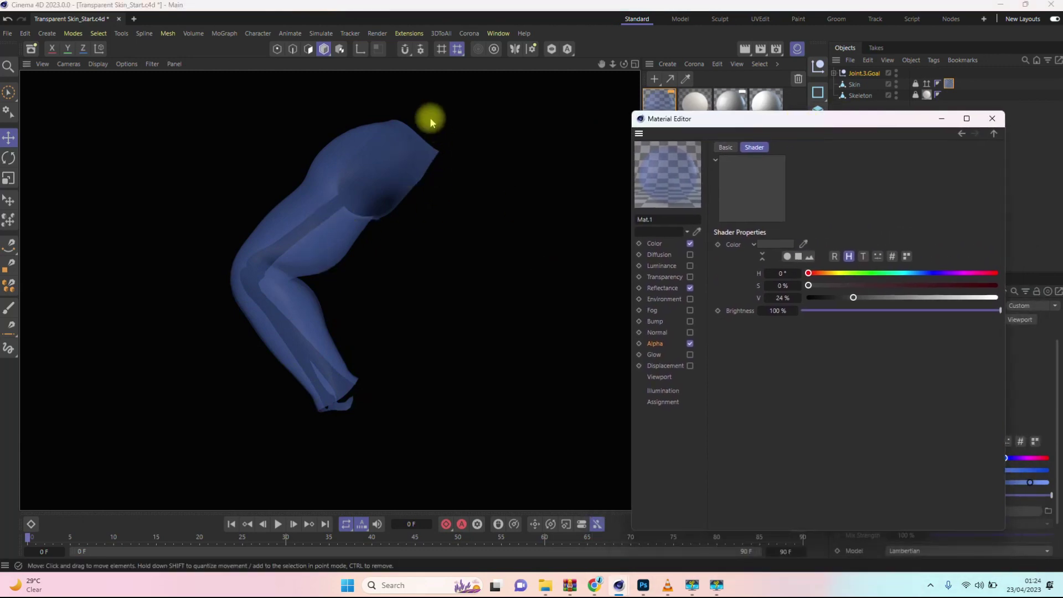
Clear the Color shader from Mat.1's alpha texture and load a Fresnel shader in its place.
click(658, 344)
click(772, 233)
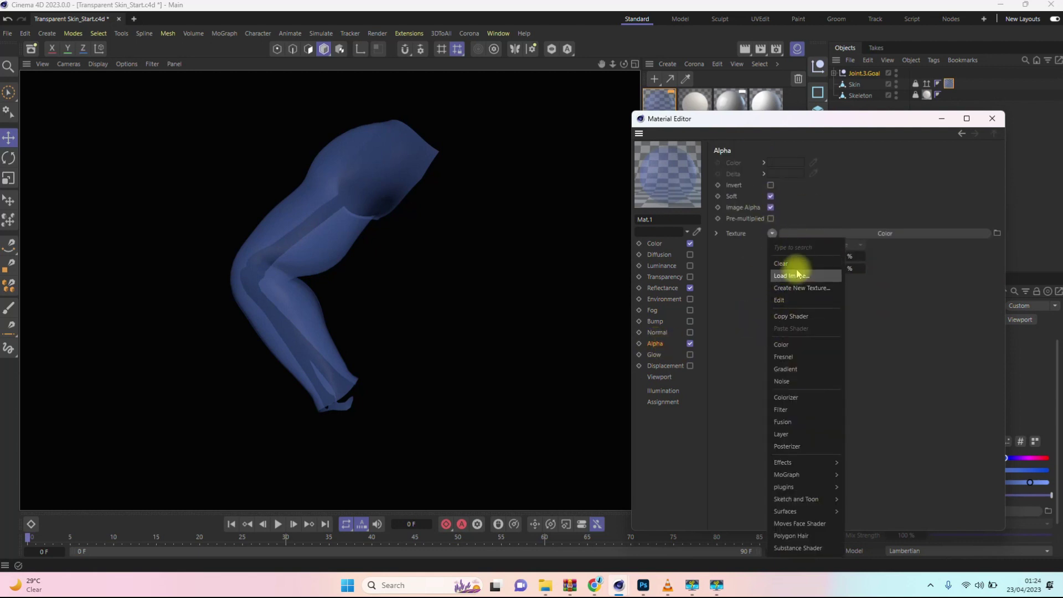
click(777, 265)
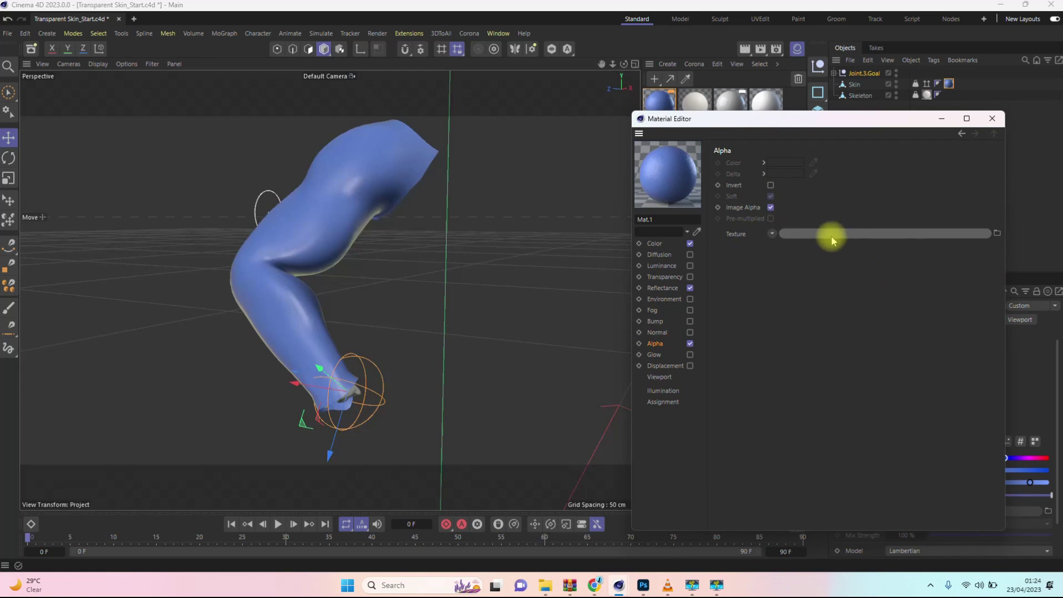
click(771, 234)
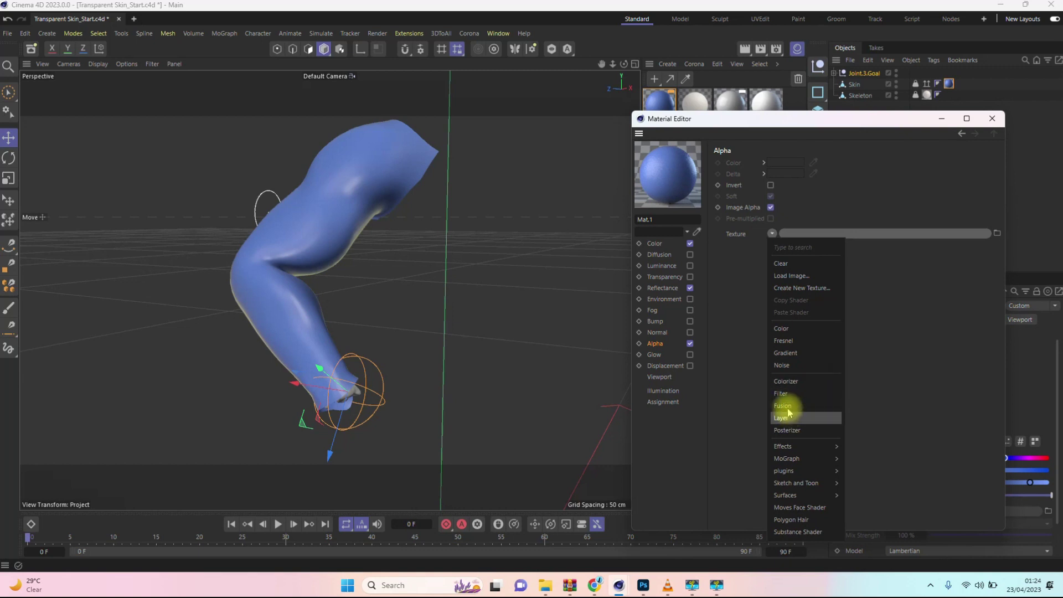
click(783, 341)
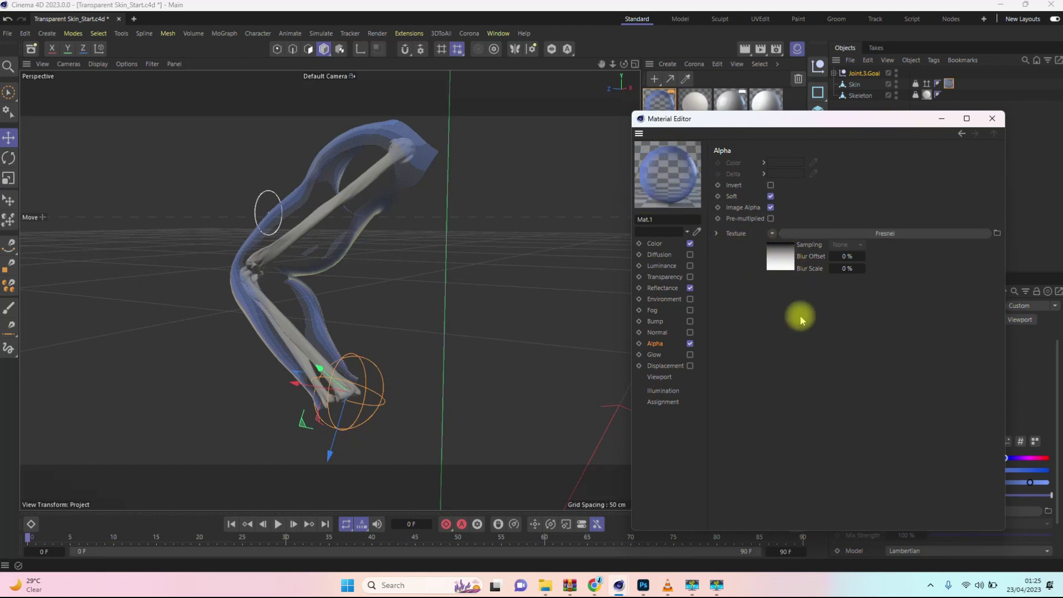
Open the alpha Fresnel shader's settings and render the view to check the skin's edge falloff.
click(782, 259)
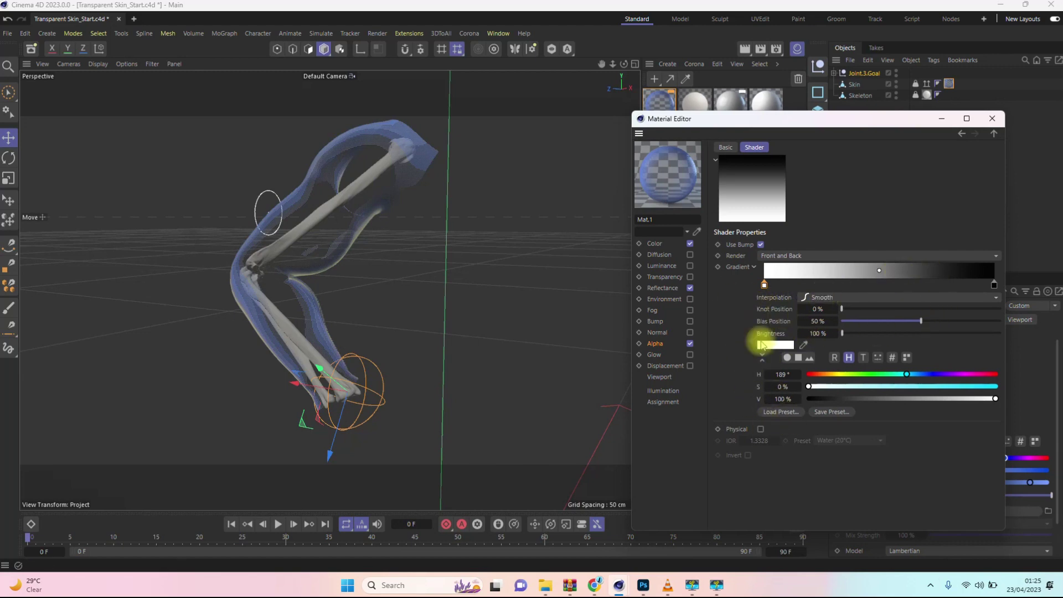
click(754, 267)
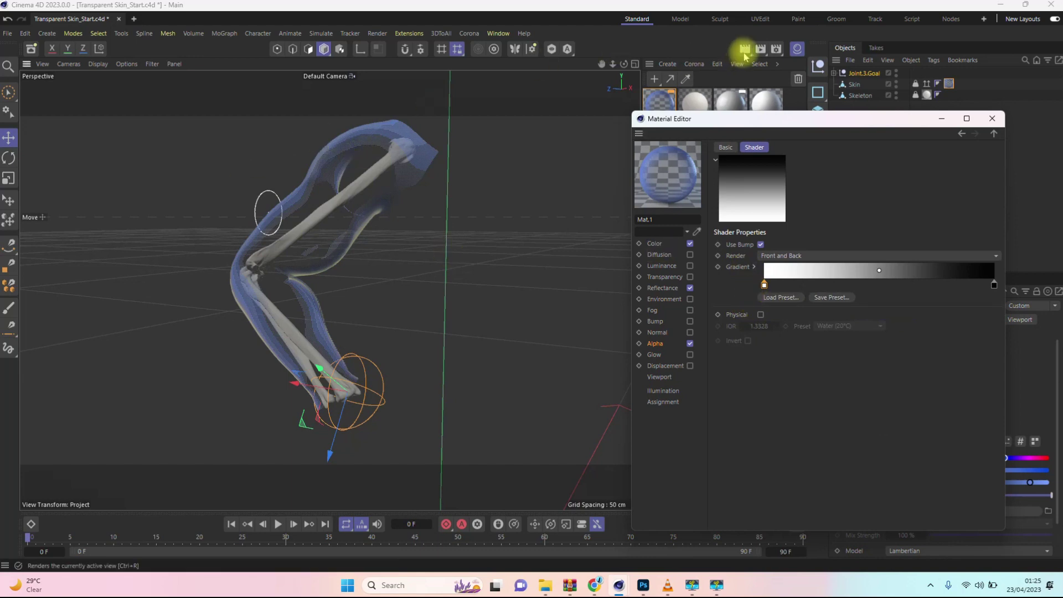
click(745, 51)
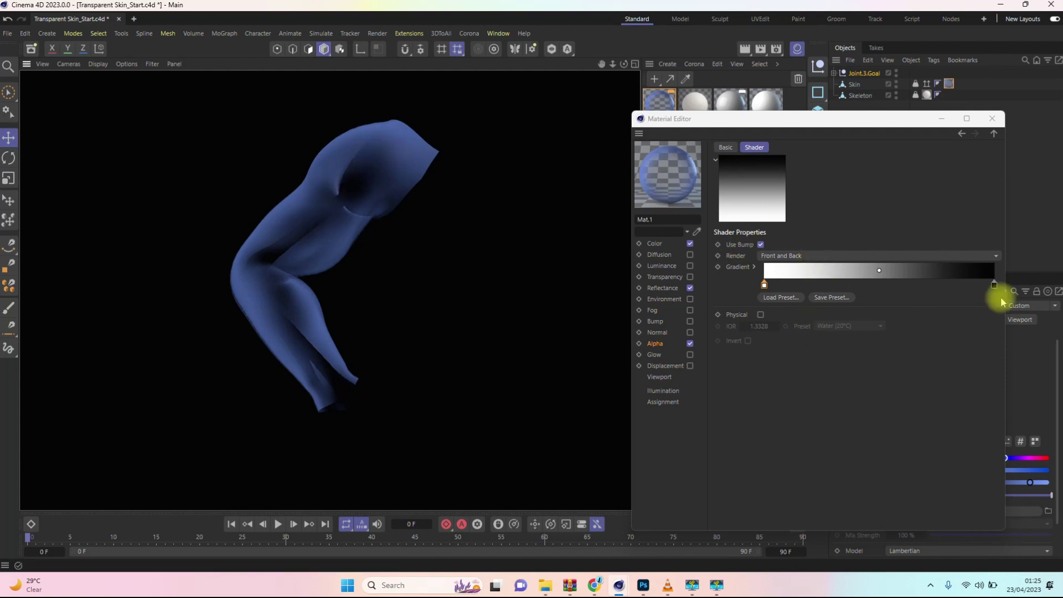
Try sliding the black knot of the alpha Fresnel gradient toward the white knot, ending with it back at the far end.
drag(996, 290, 859, 288)
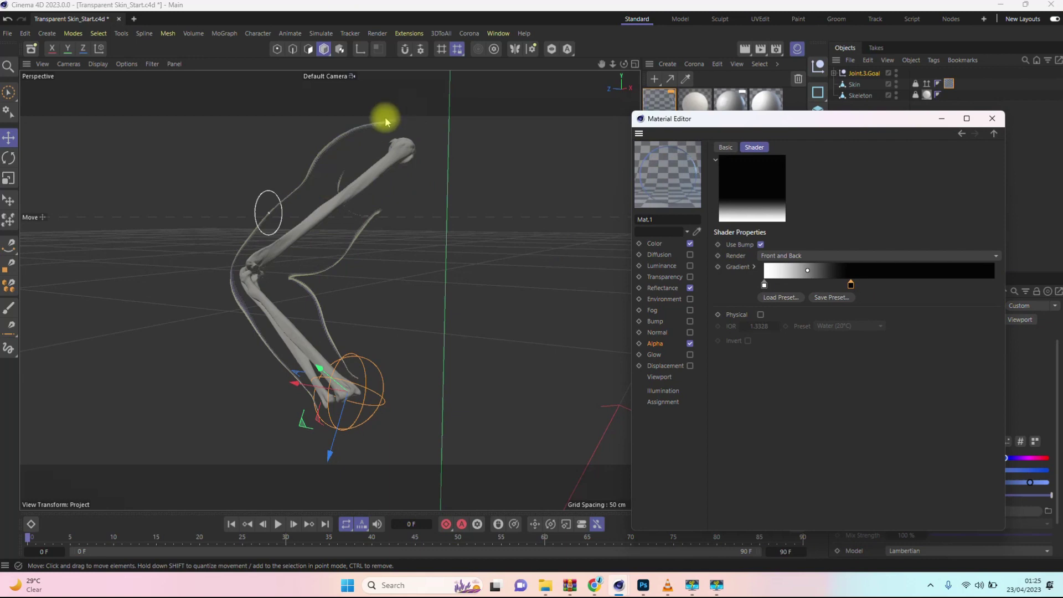
drag(851, 287, 879, 286)
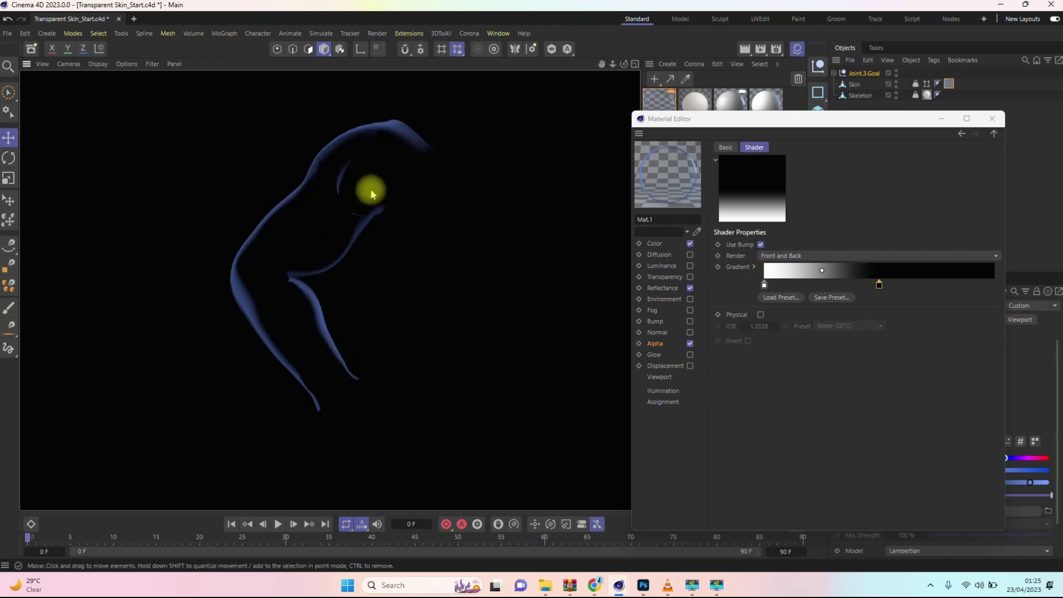
drag(879, 286, 995, 286)
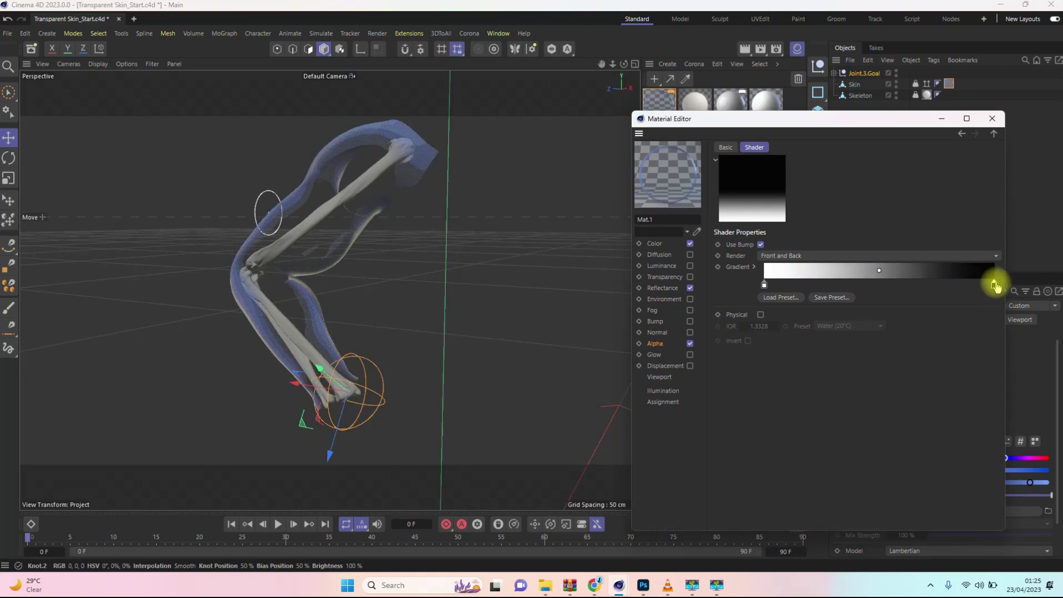
Enable Physical on the alpha Fresnel shader, set its IOR to 1.8 and render the view.
click(761, 315)
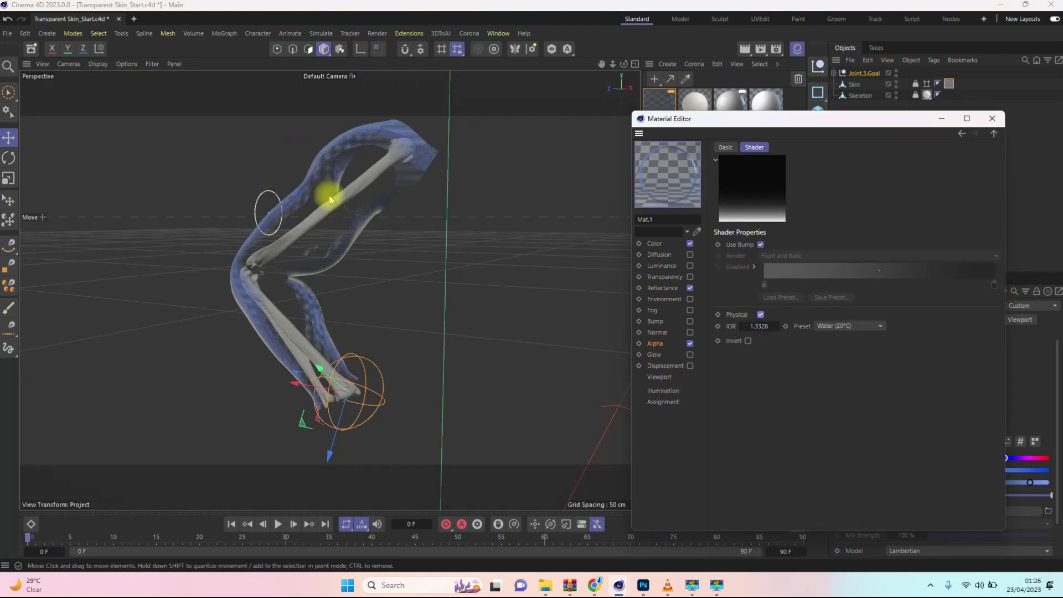
click(759, 326)
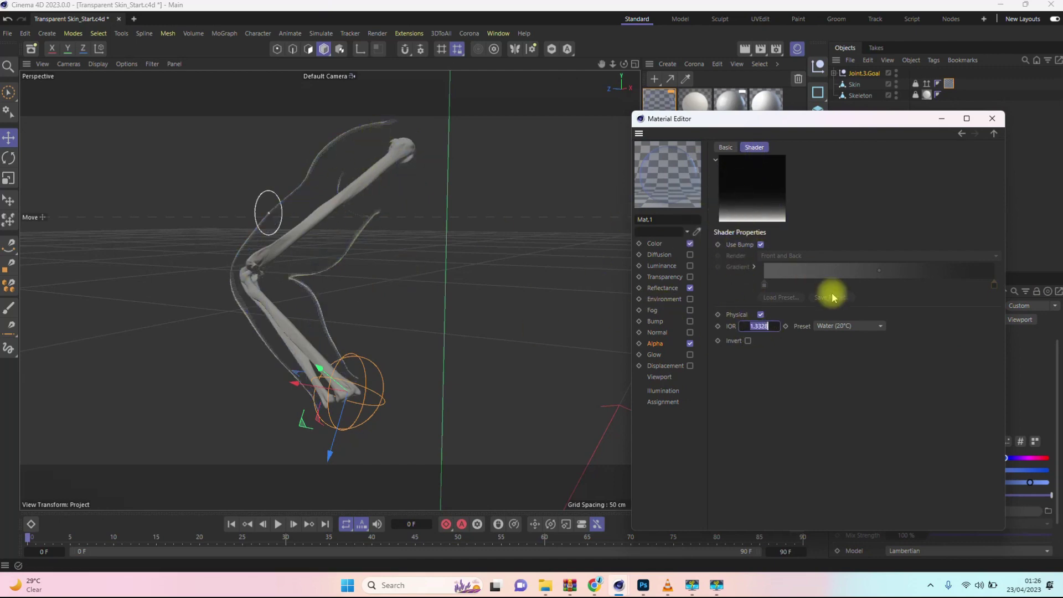
click(783, 353)
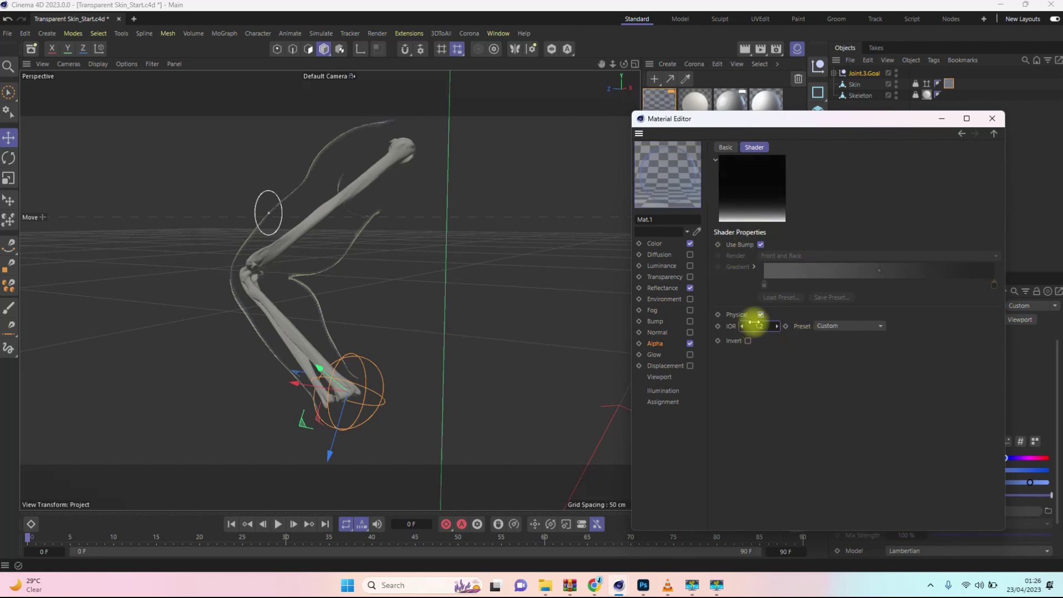
click(763, 325)
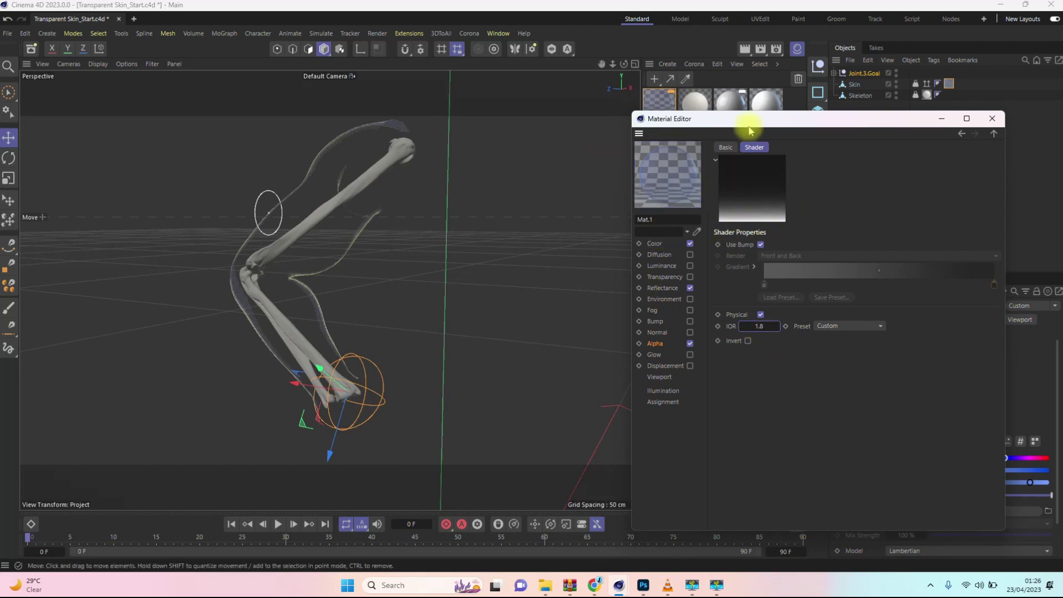
click(744, 49)
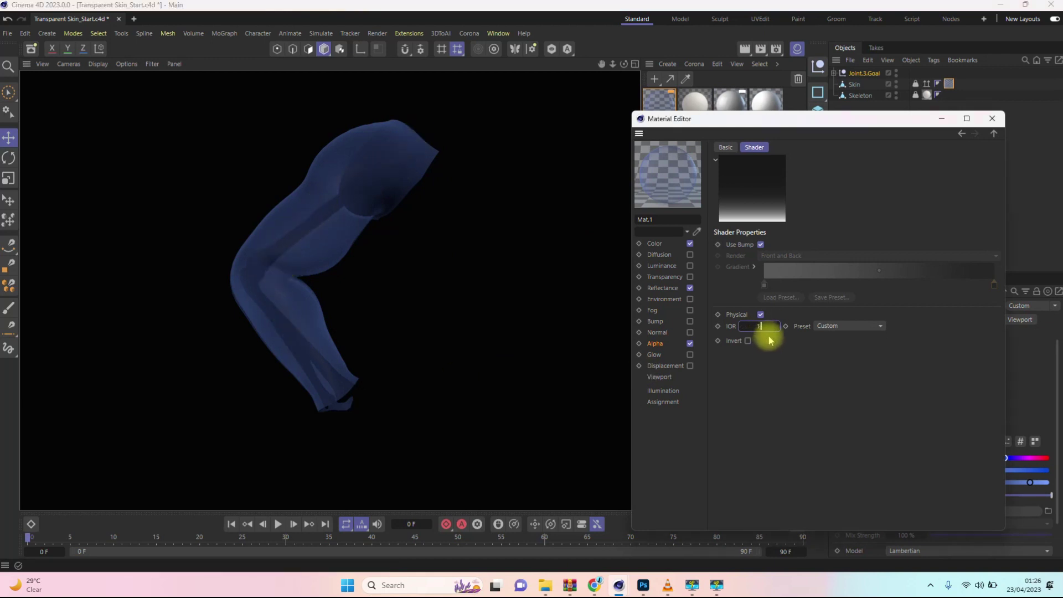
Set the alpha Fresnel shader's IOR to 1.2 and render the view.
text(2)
key(Return)
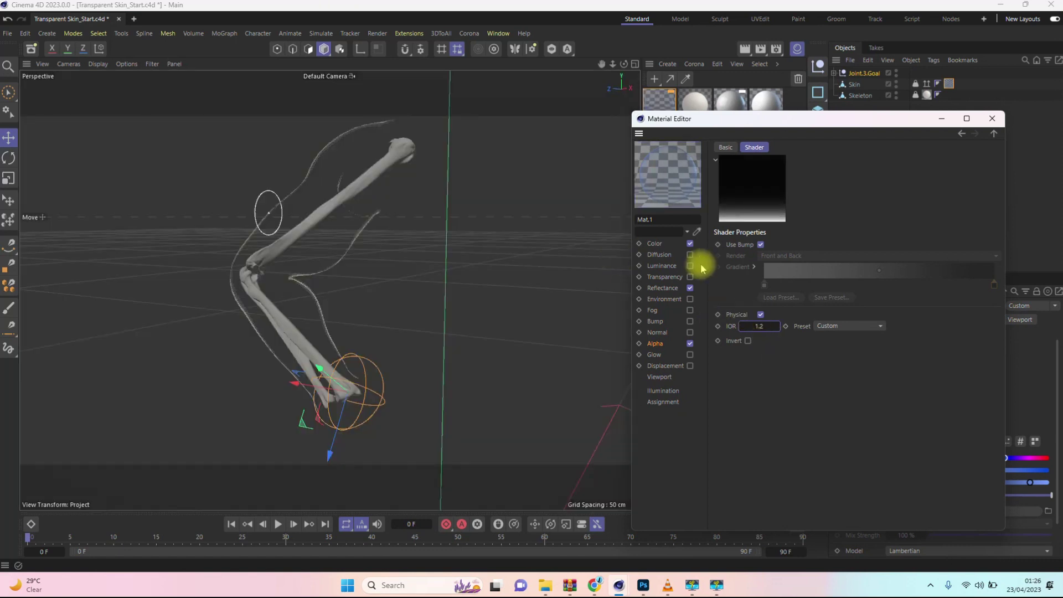
click(746, 50)
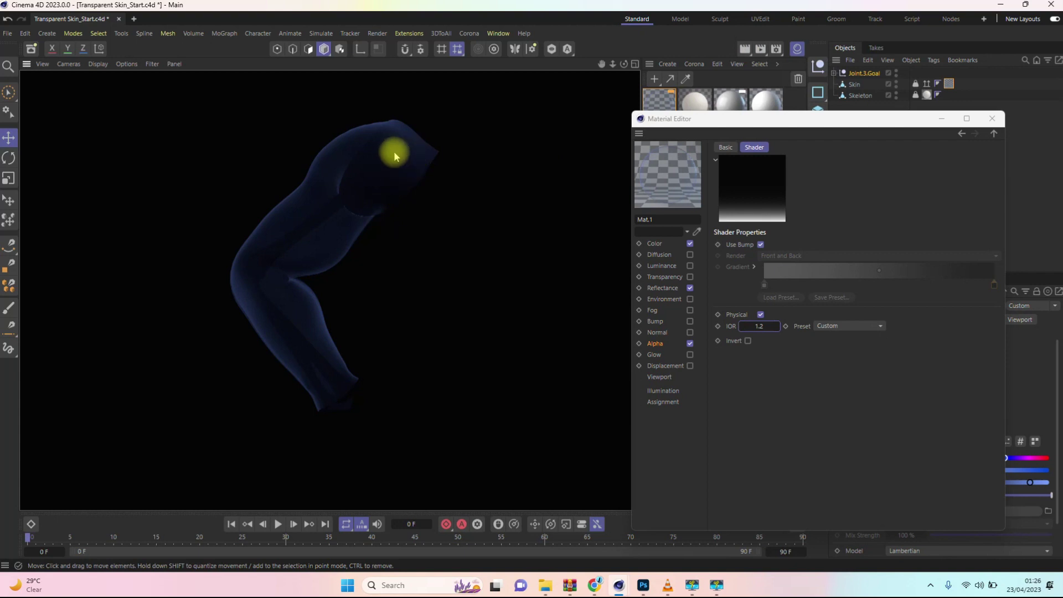
Set the alpha Fresnel shader's IOR to 1.25 and render the view again.
click(771, 327)
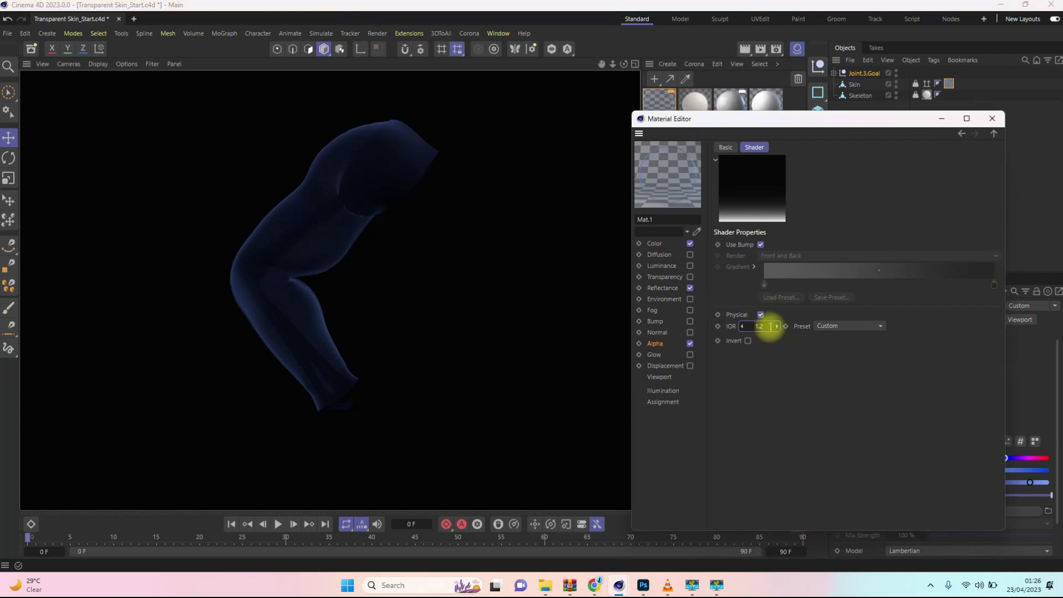
text(1.25)
key(Return)
click(745, 50)
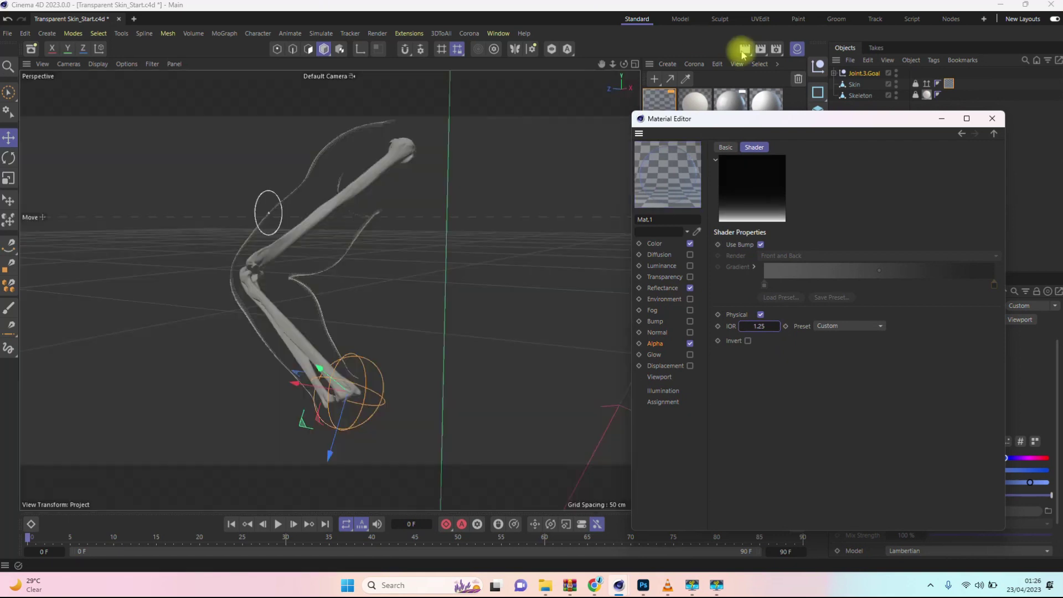
click(745, 52)
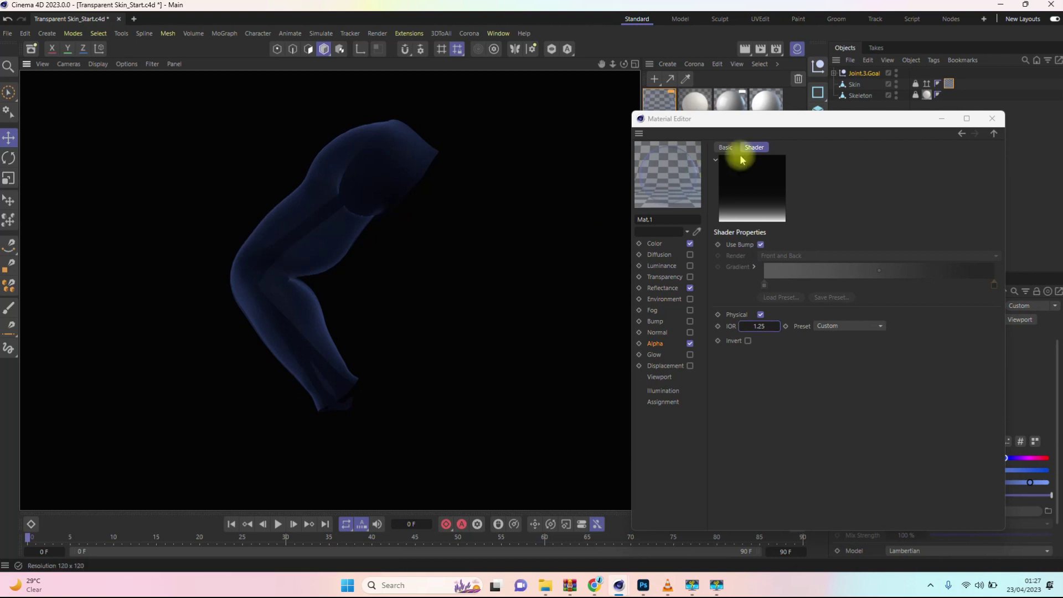
Enable the Luminance channel on Mat.1 and render the view to check the glow.
drag(774, 119, 776, 110)
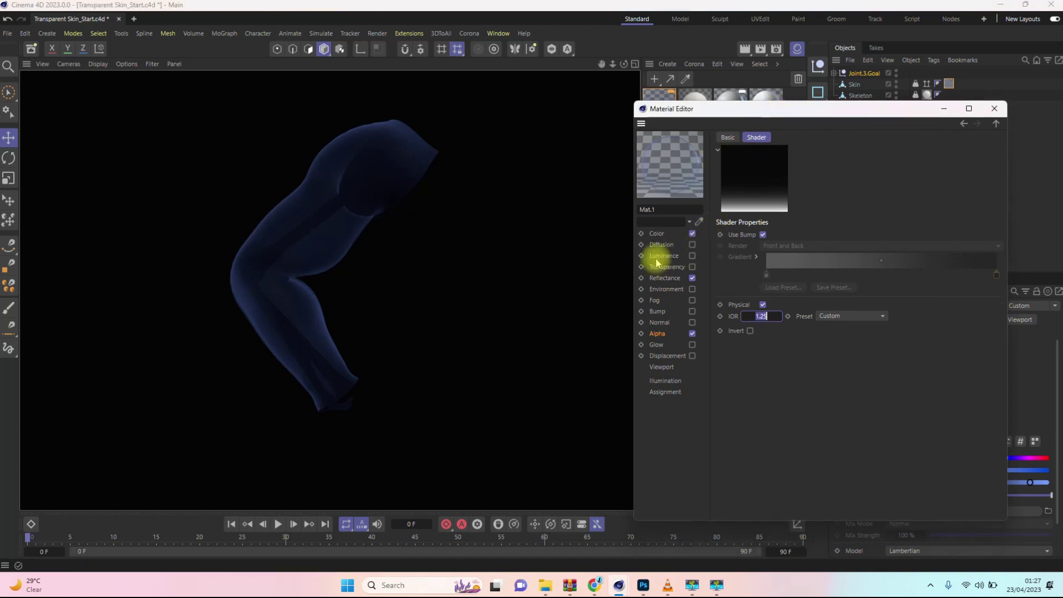
click(692, 255)
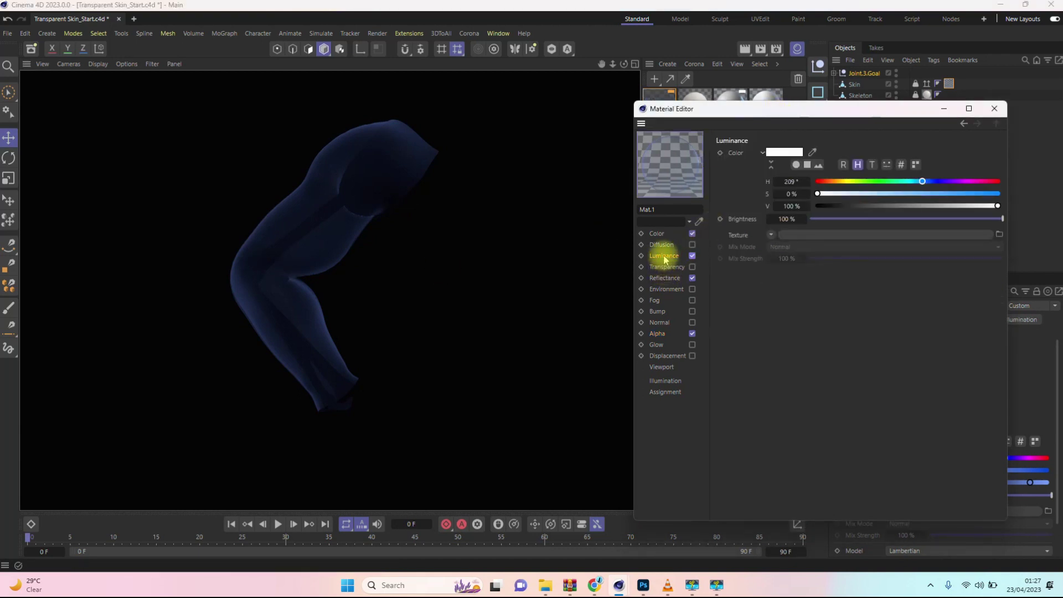
mouse_move(673, 183)
mouse_down()
mouse_move(693, 158)
mouse_move(637, 183)
mouse_move(669, 163)
mouse_up()
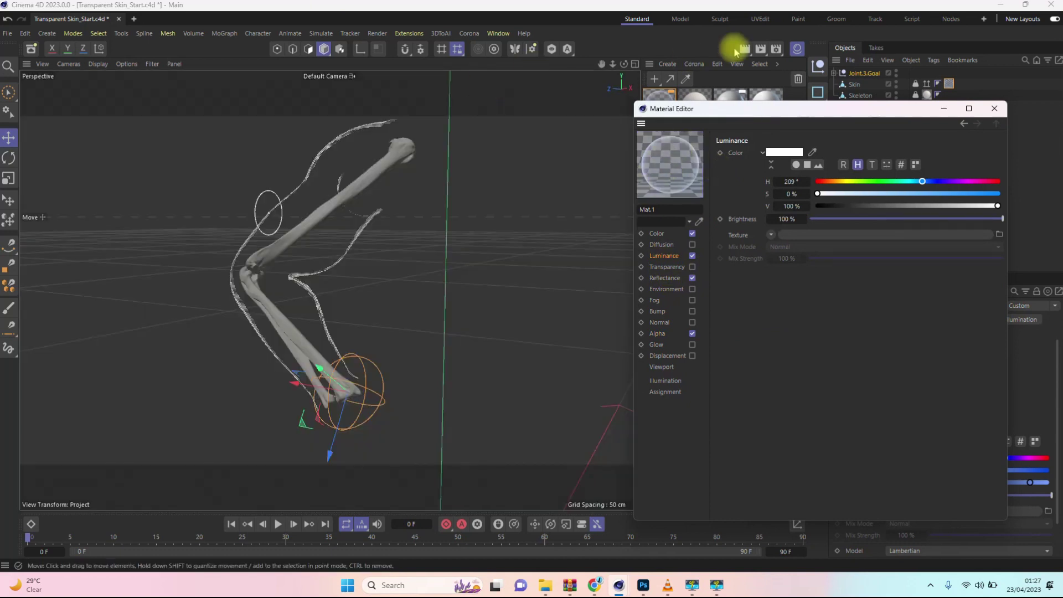
click(397, 178)
key(ctrl+r)
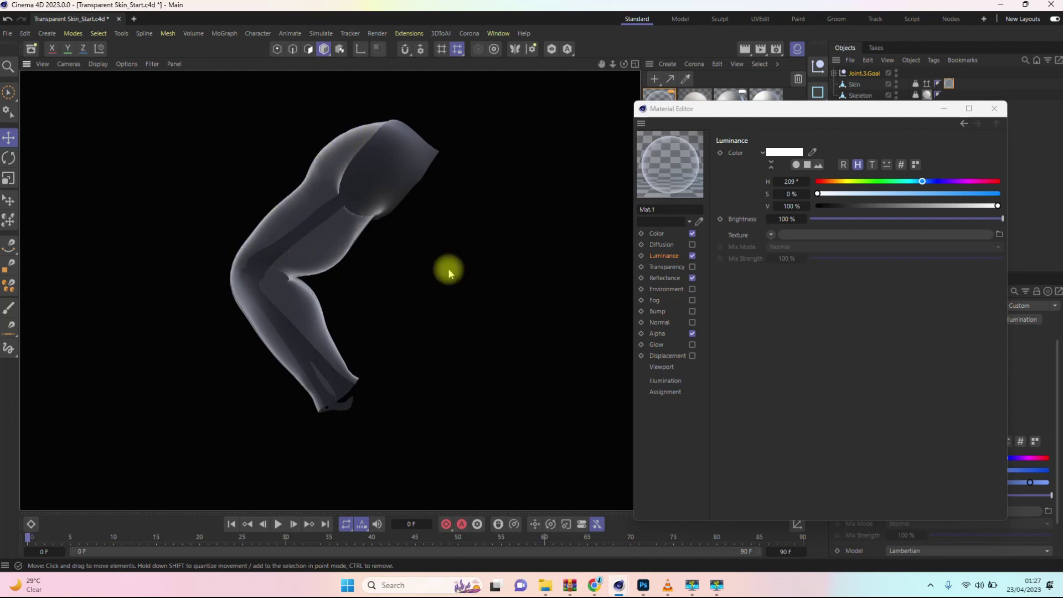
Load a Fresnel shader as Mat.1's luminance texture, open its settings and render the view.
click(770, 235)
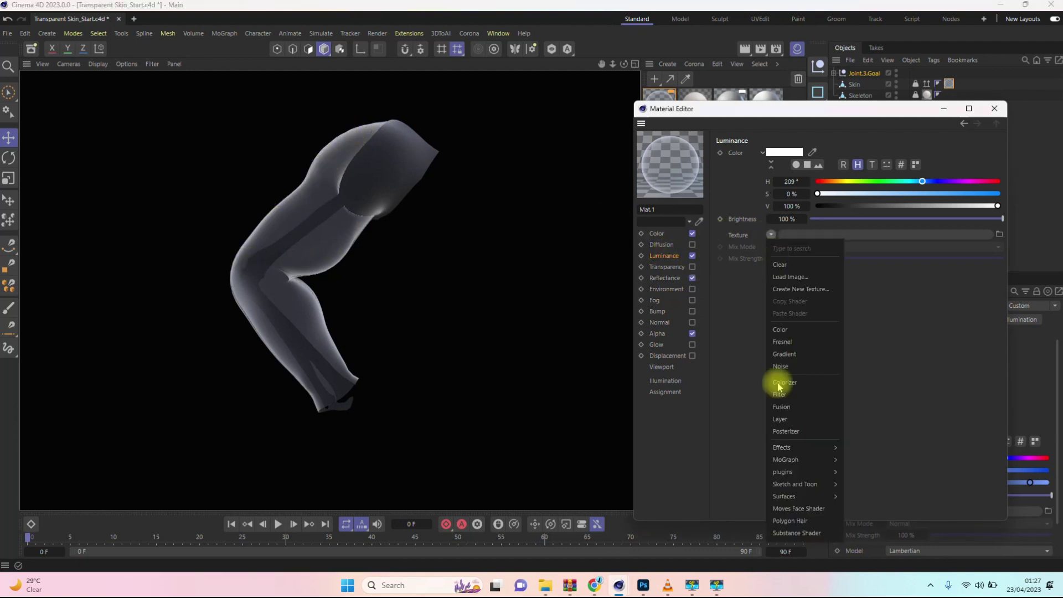
click(788, 343)
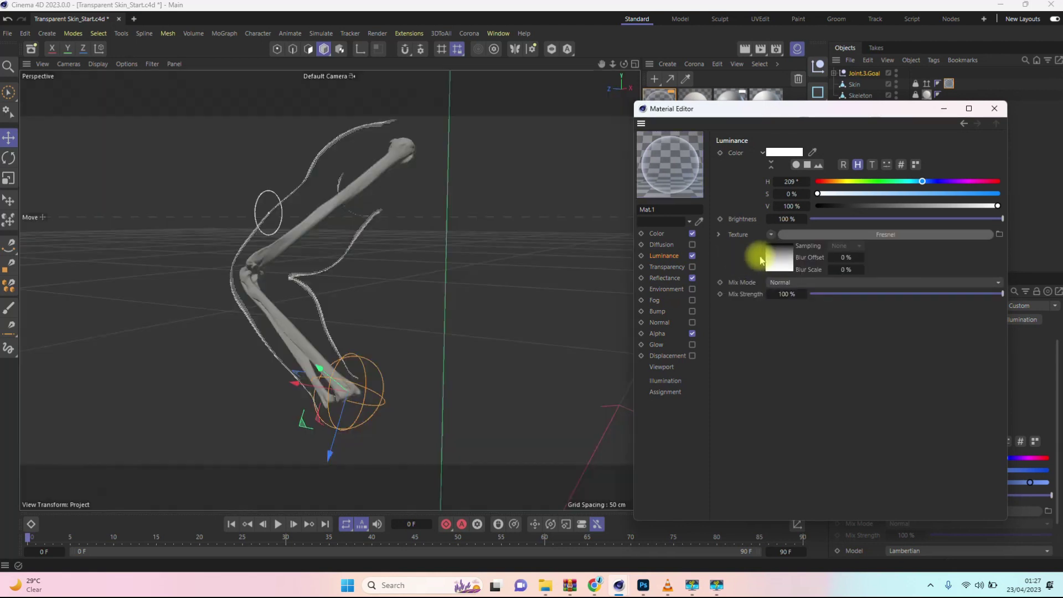
click(773, 256)
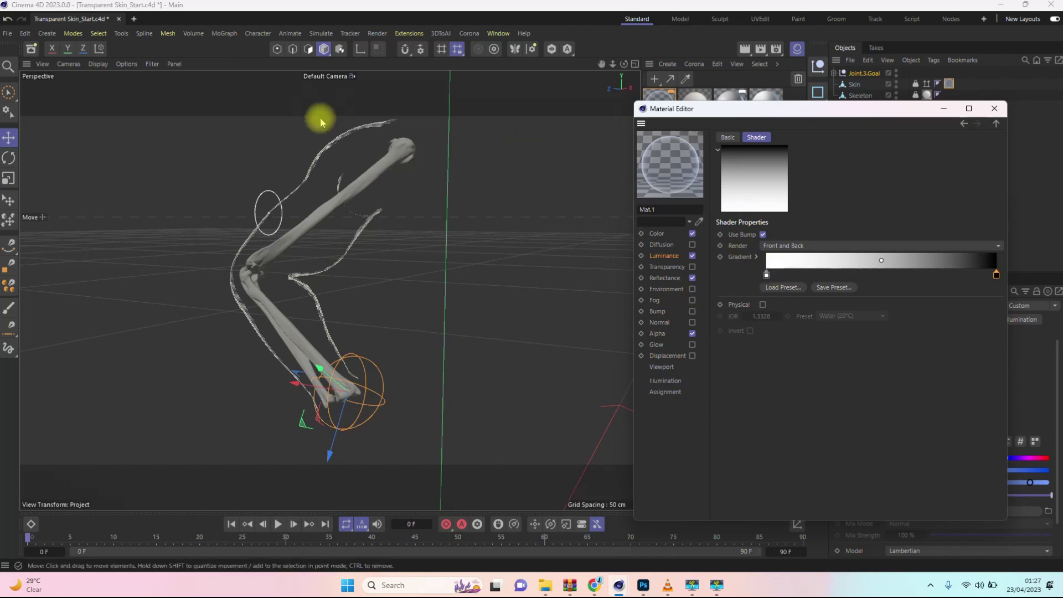
click(745, 49)
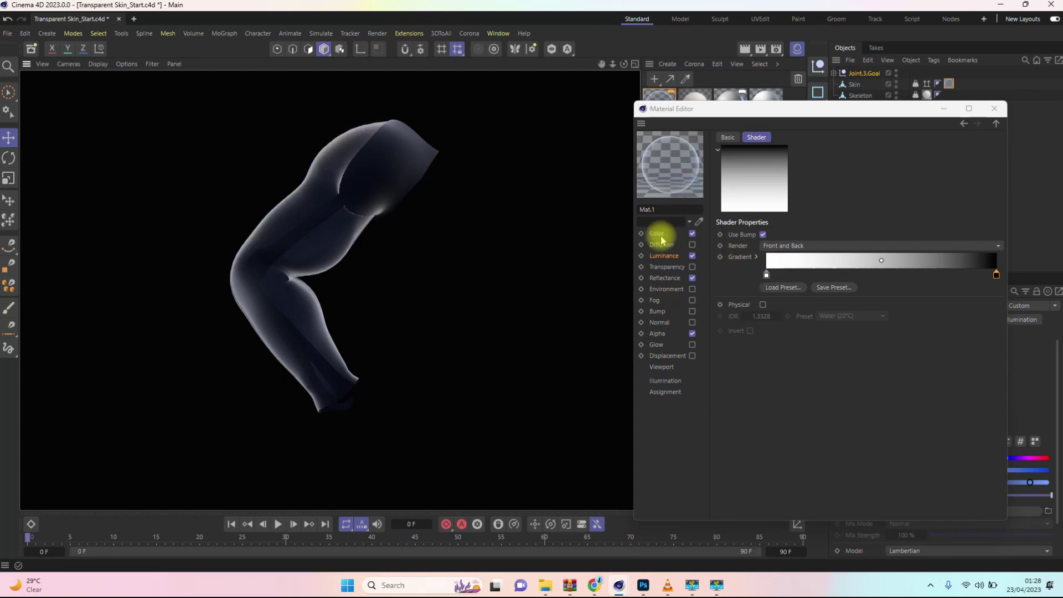
Recolour the luminance Fresnel gradient's white knot to cyan (H 188°, S 66%, V 92%) and render the view.
double_click(767, 275)
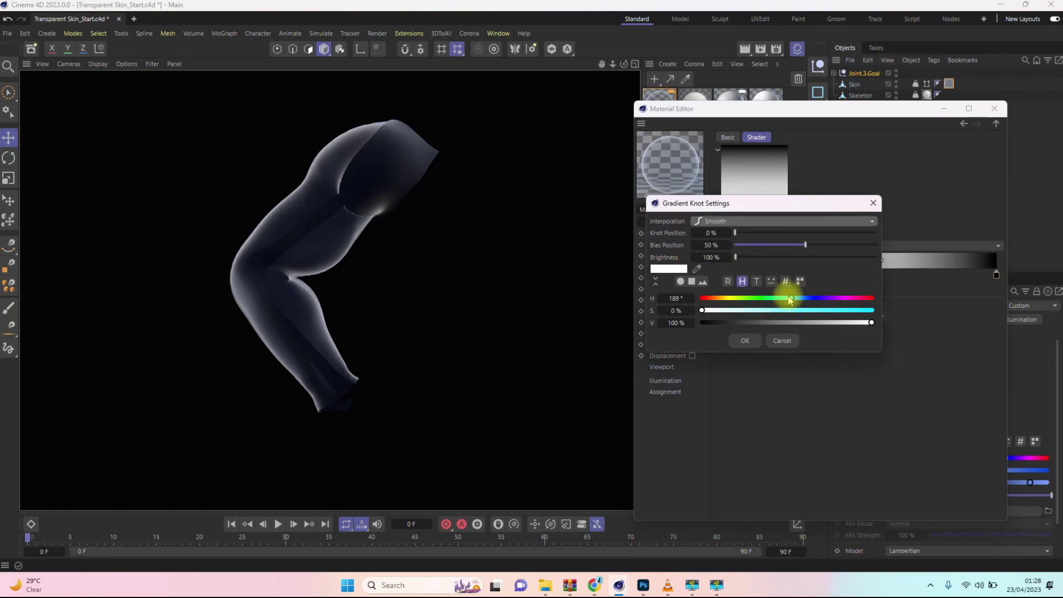
click(795, 298)
drag(797, 300, 799, 298)
click(786, 310)
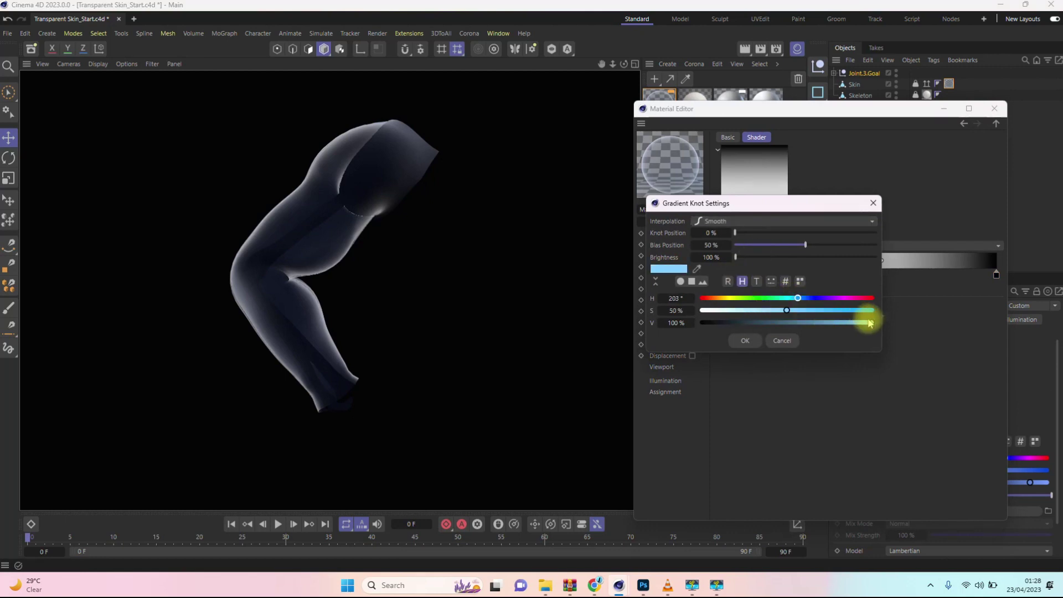
drag(798, 299, 789, 298)
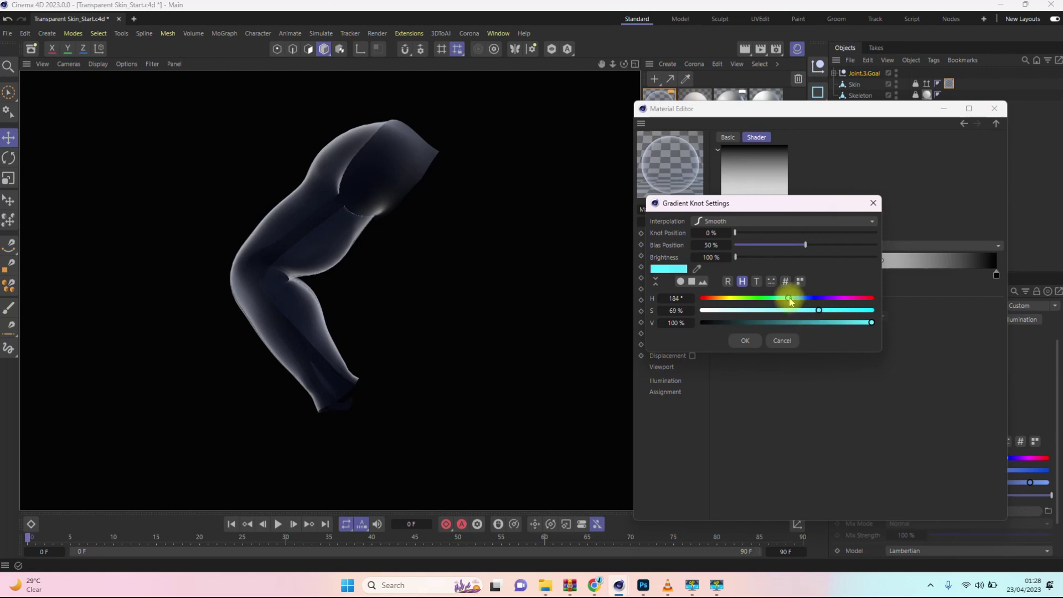
click(815, 311)
drag(869, 323, 859, 323)
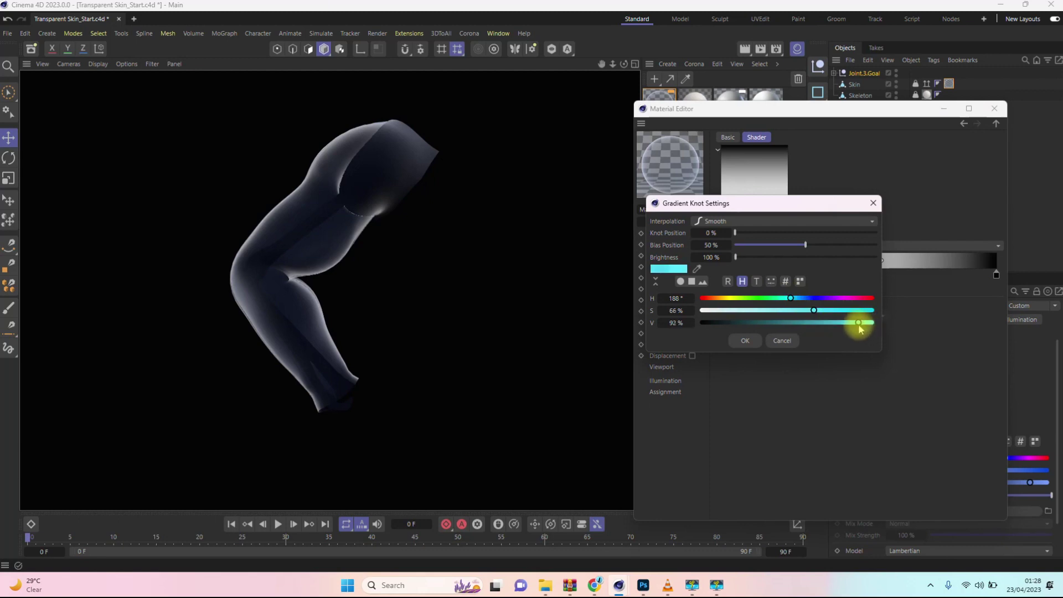
click(746, 341)
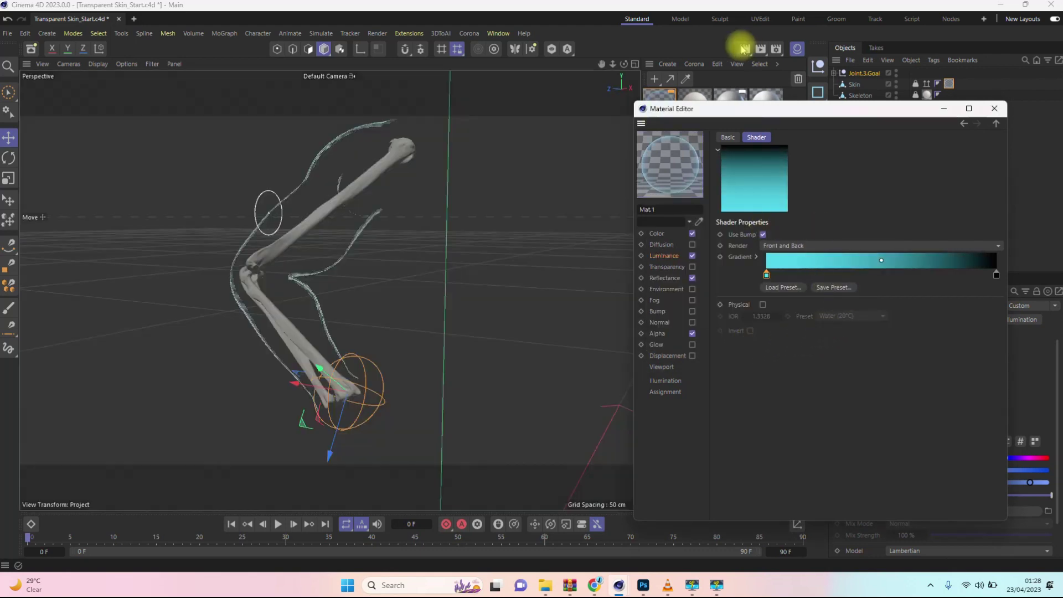
click(745, 49)
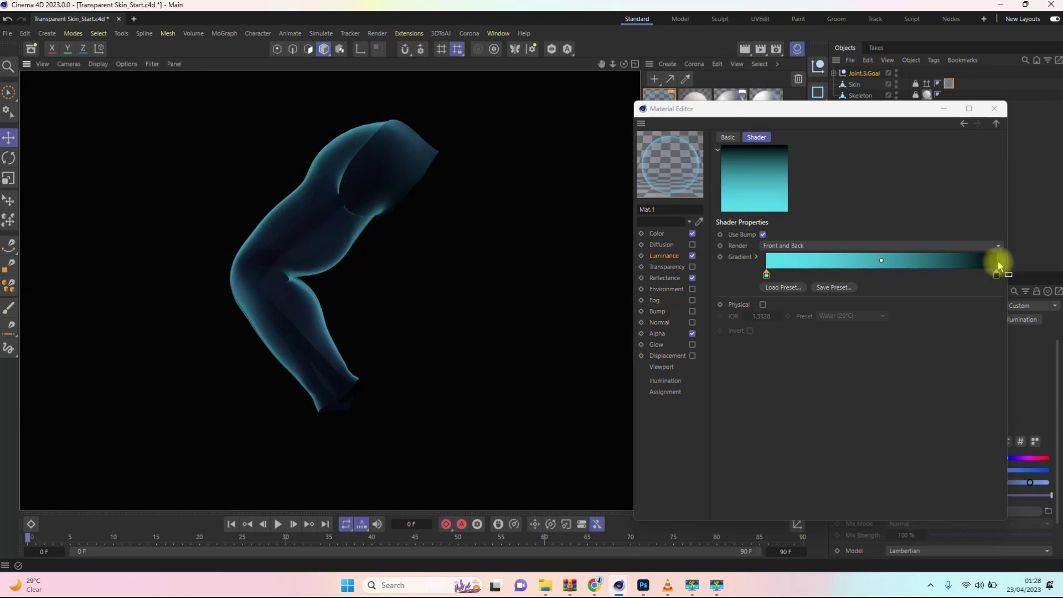
Set the black knot's position in the luminance Fresnel gradient to 77% and render the view.
drag(995, 275, 892, 280)
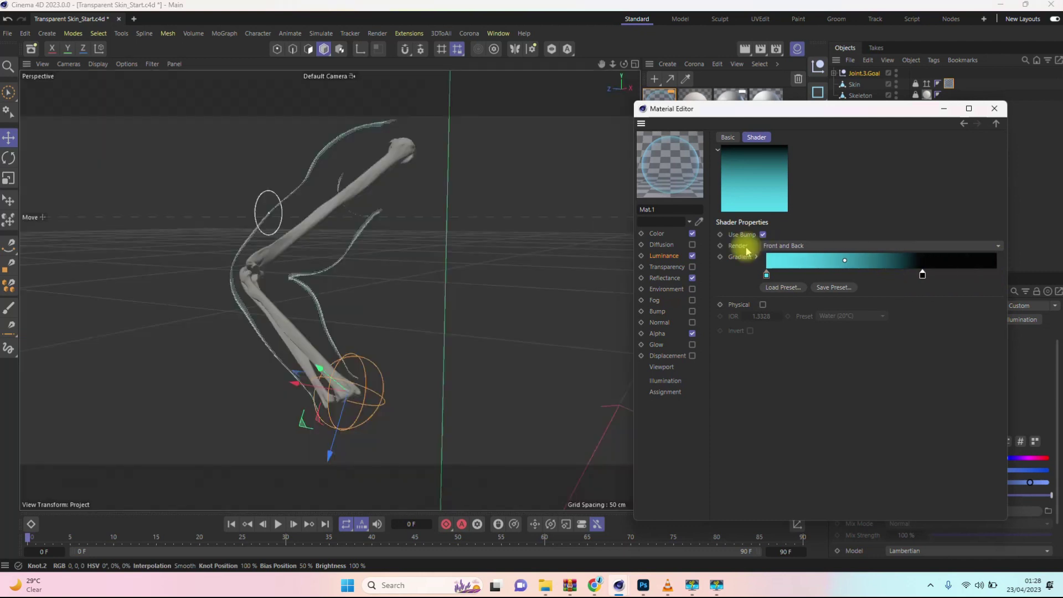
click(757, 257)
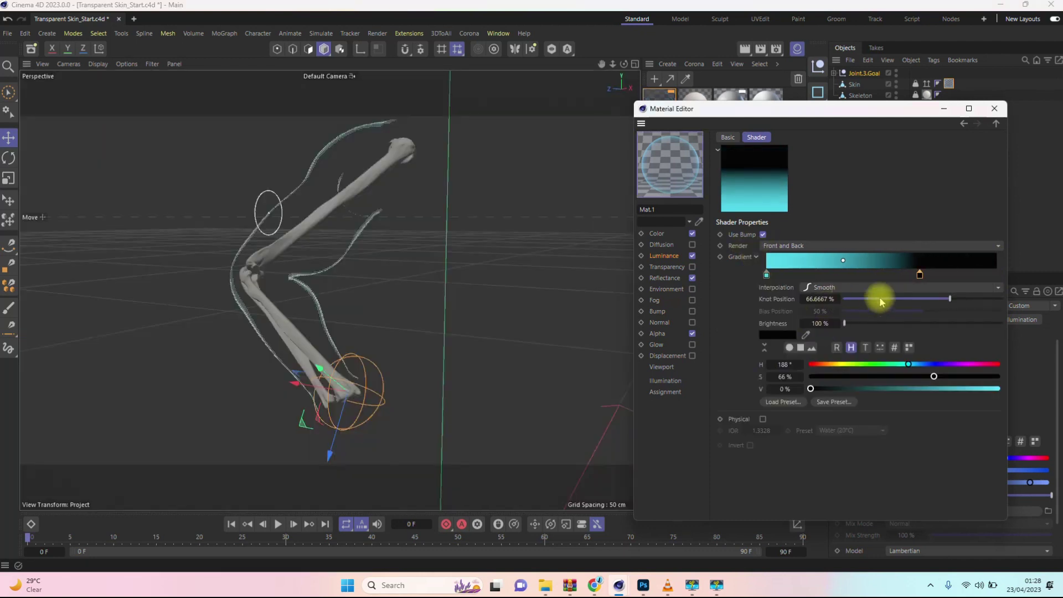
drag(928, 282, 942, 277)
click(856, 260)
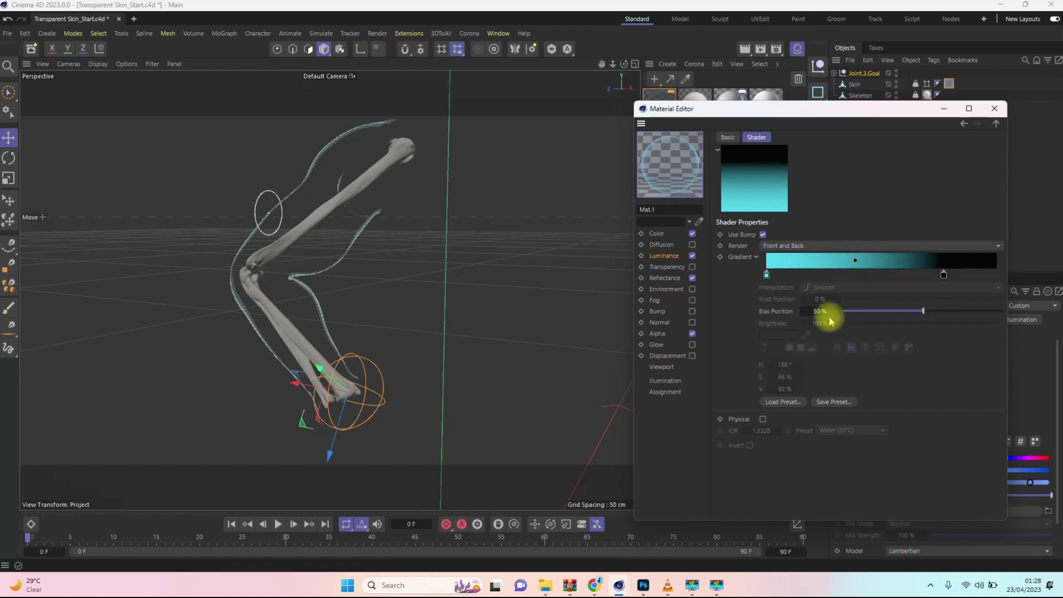
drag(943, 275, 941, 277)
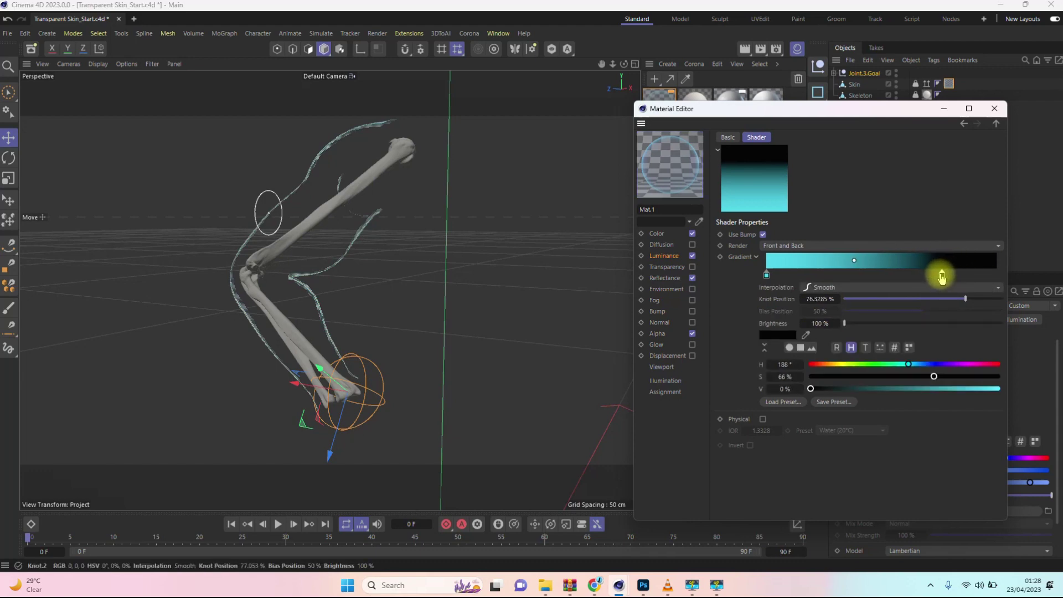
key(BackSpace)
text(77)
key(Return)
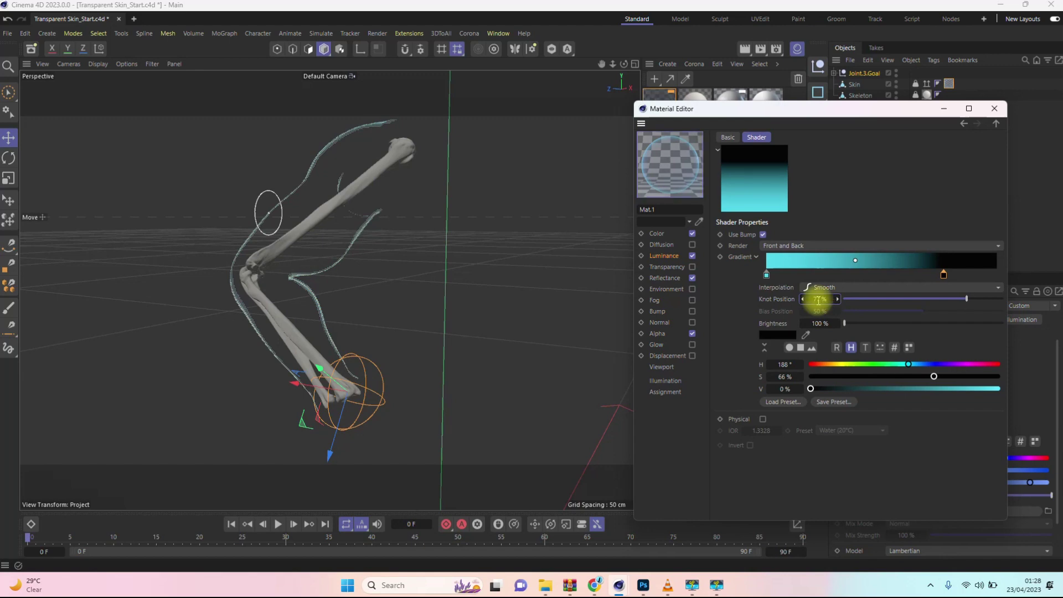
click(743, 54)
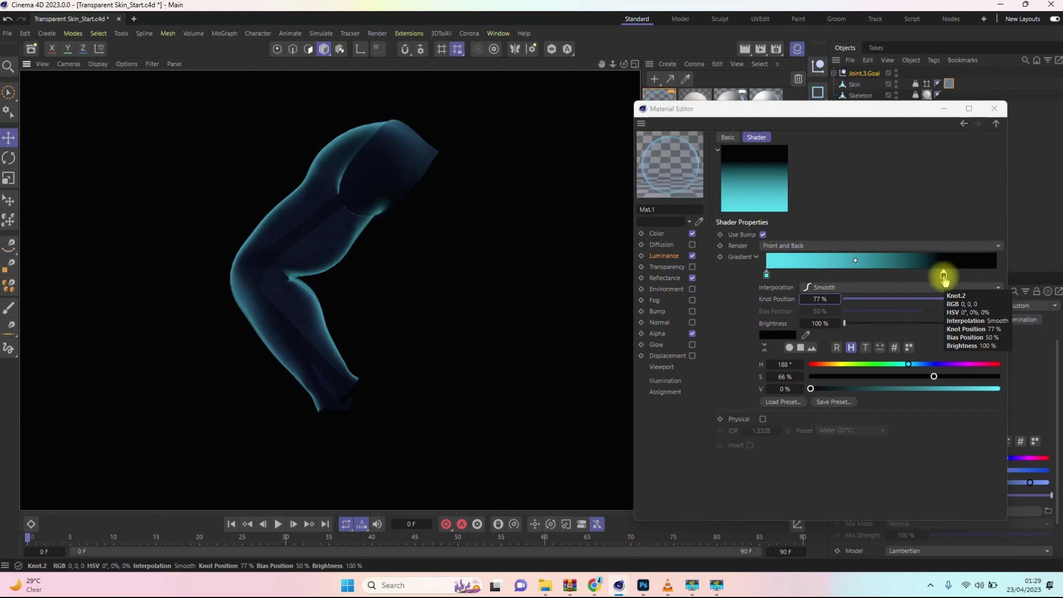
Try moving the gradient's black knot to about 45% for a thinner edge glow and render the view.
drag(943, 275, 847, 277)
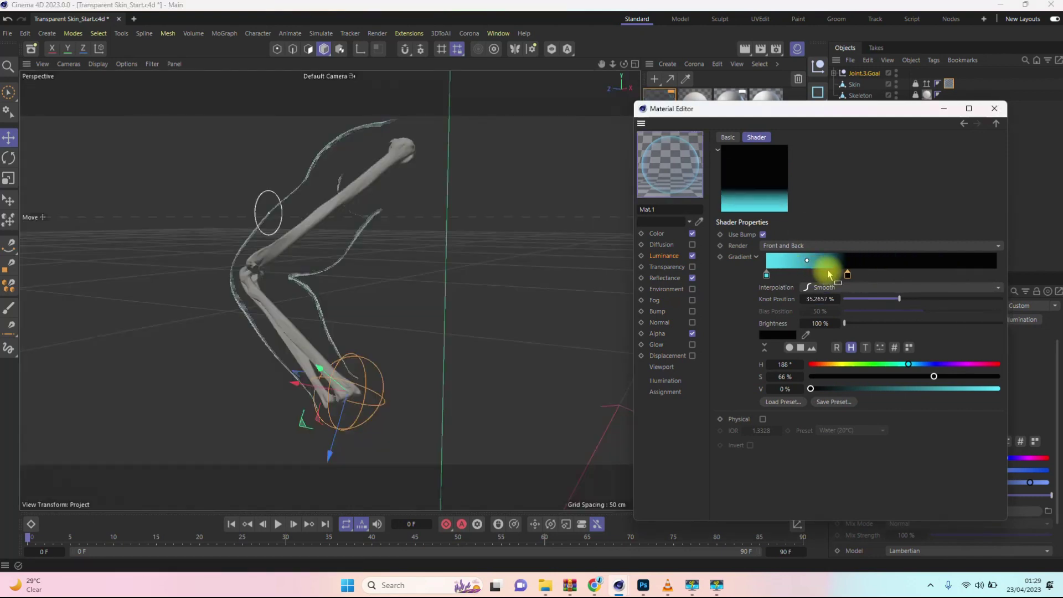
drag(848, 276, 869, 275)
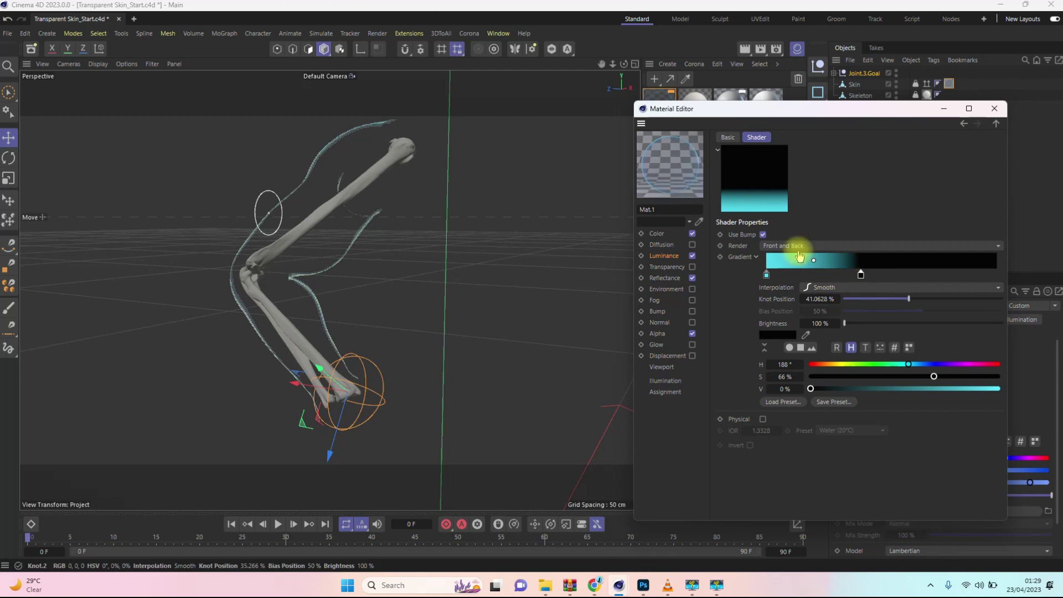
click(746, 49)
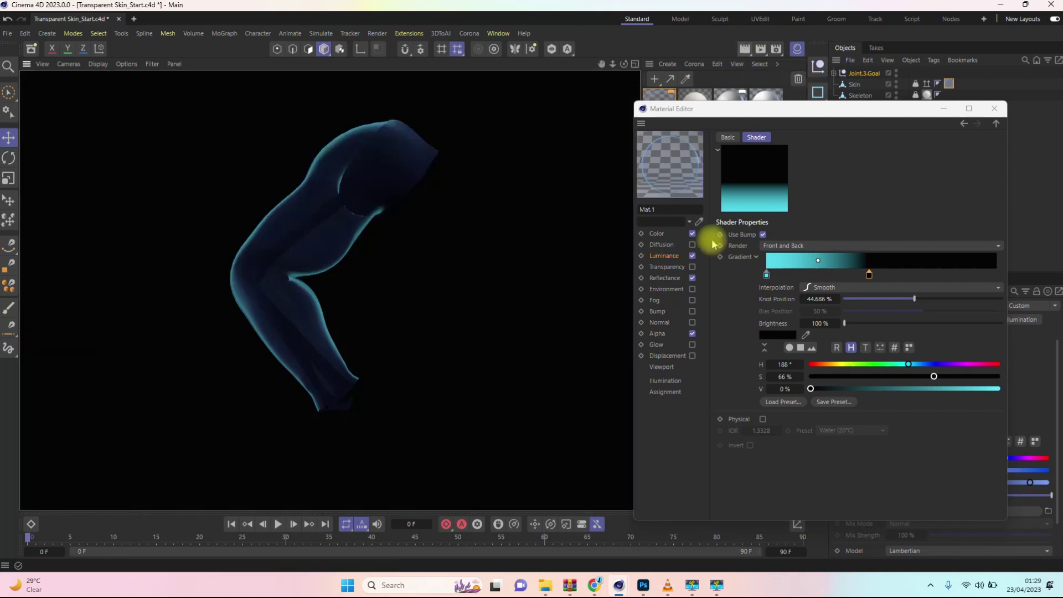
Set the brightness of Mat.1's Luminance channel to 200%.
click(664, 256)
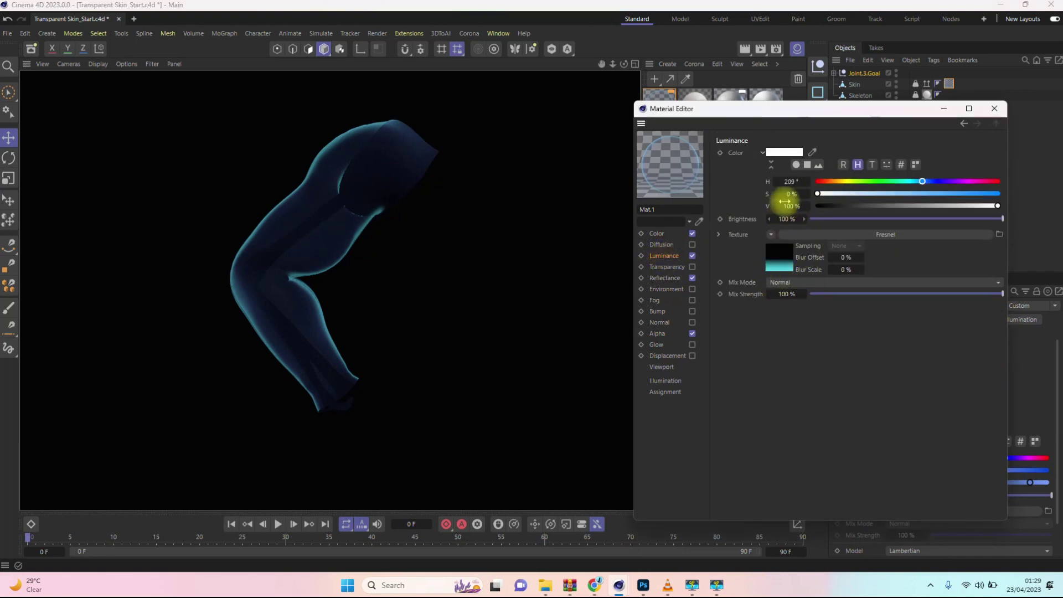
click(790, 219)
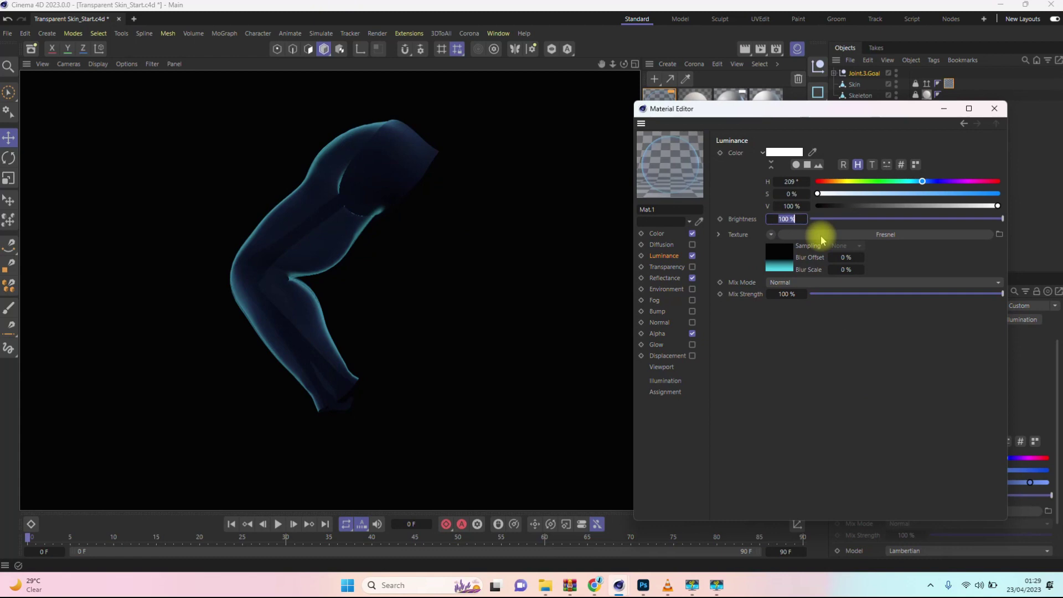
text(200)
key(Return)
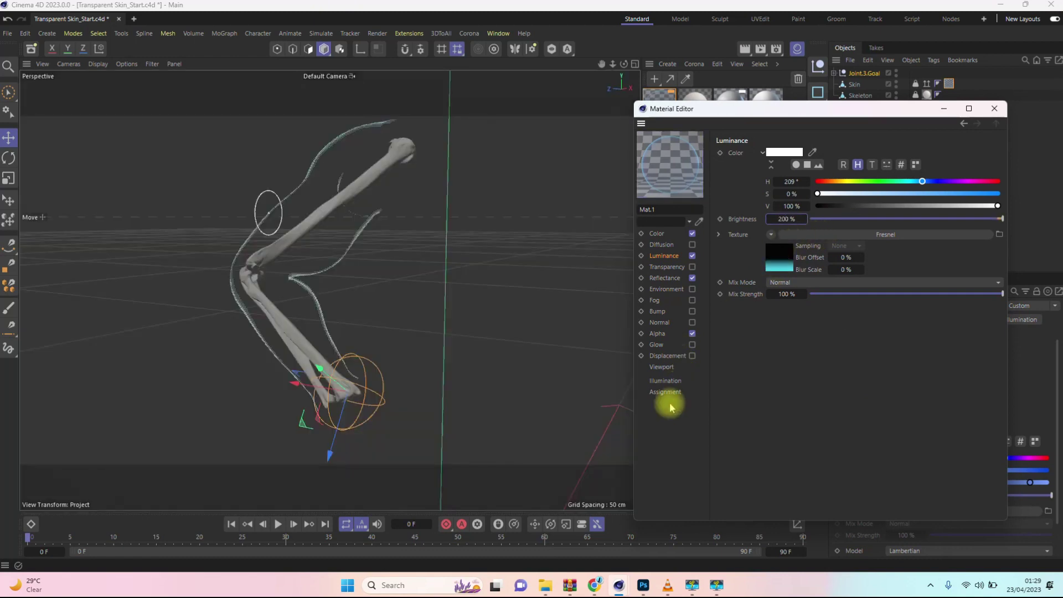
Enable Polygon Light in Mat.1's Illumination settings, set the Generate GI strength to 200% and render the view.
click(665, 380)
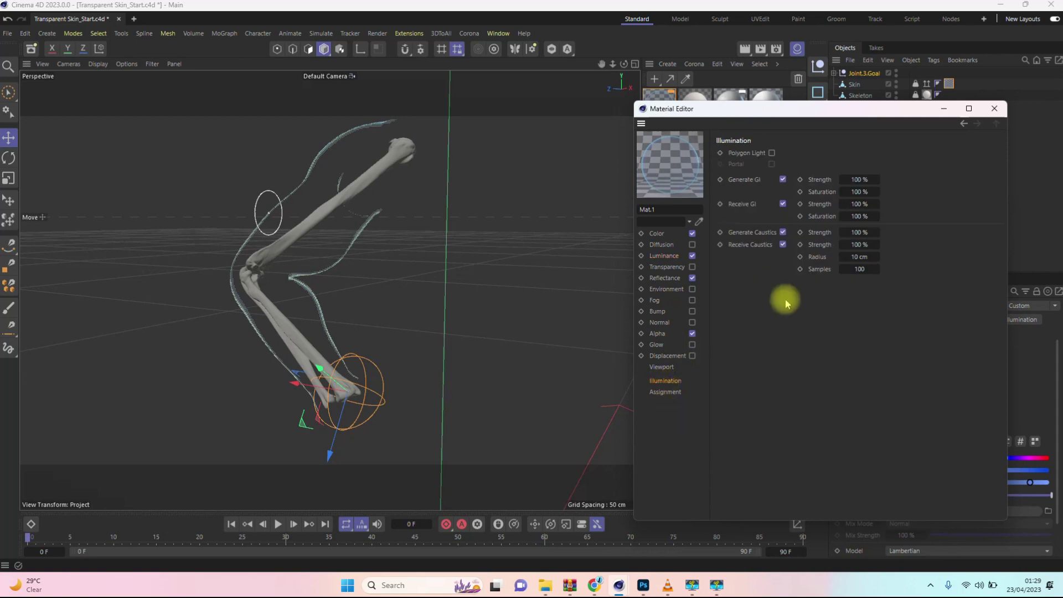
click(771, 153)
click(856, 179)
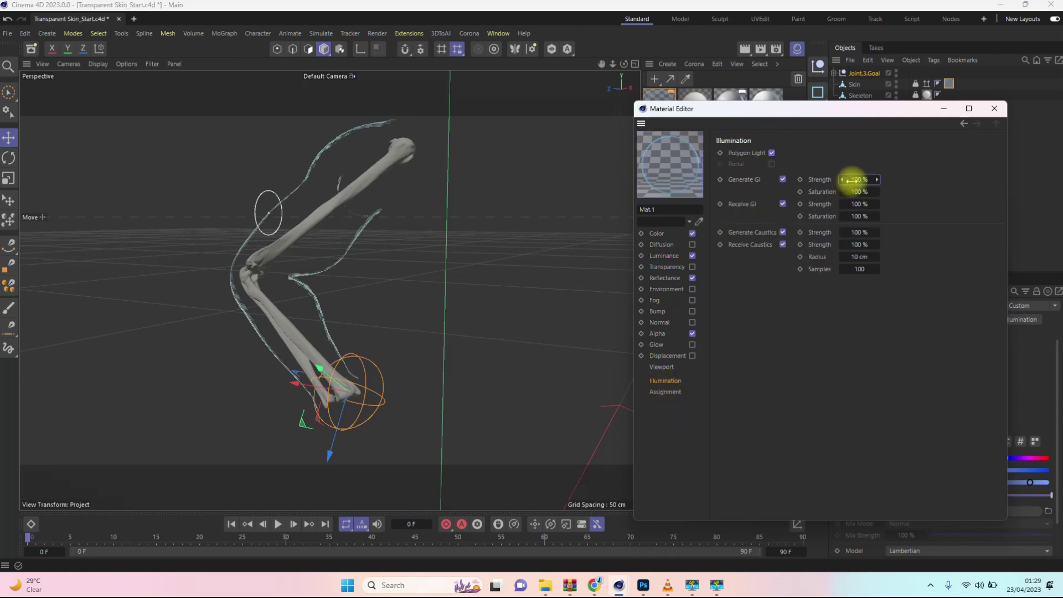
key(Return)
click(744, 50)
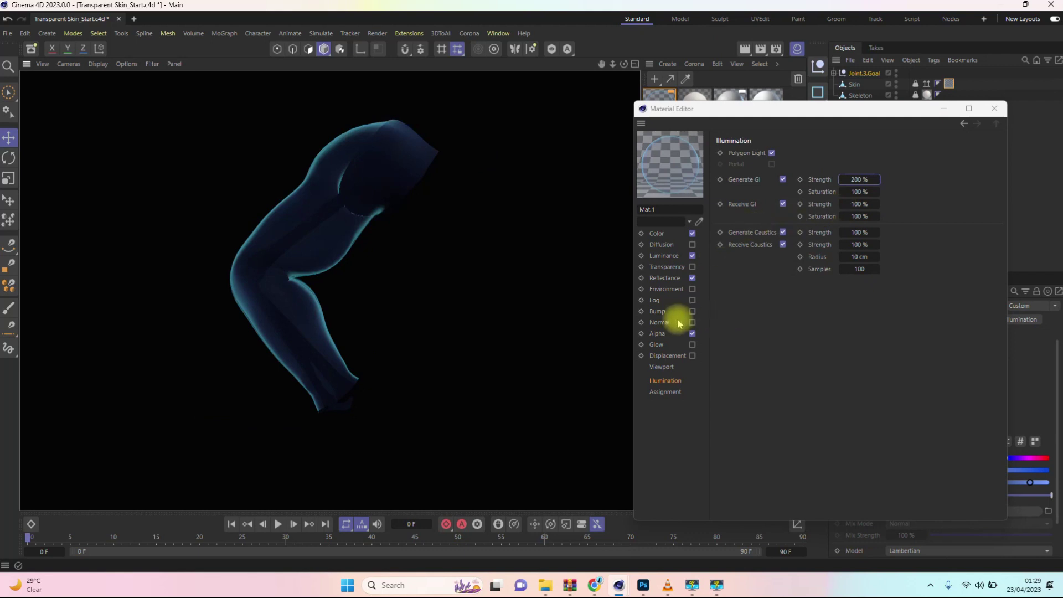
Return to the luminance Fresnel gradient, set its black knot's position back to 77% and render the view.
click(663, 257)
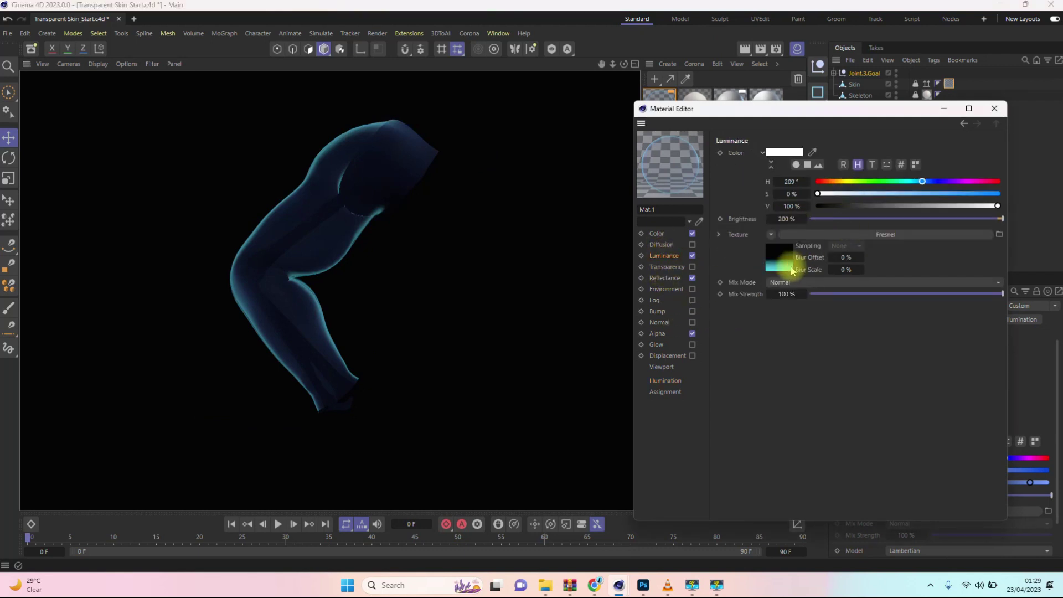
click(779, 258)
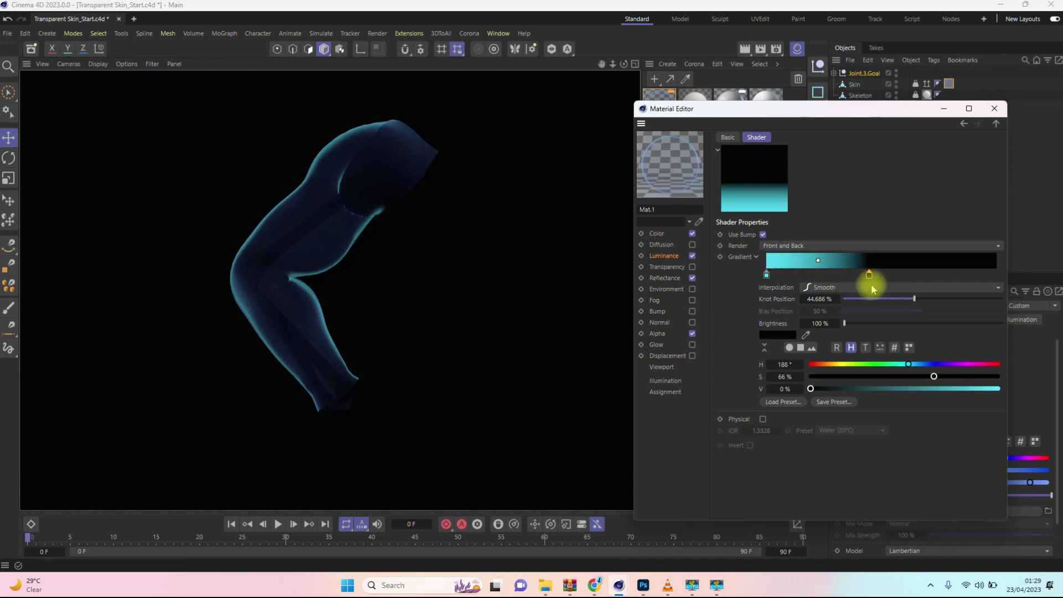
drag(870, 280, 881, 275)
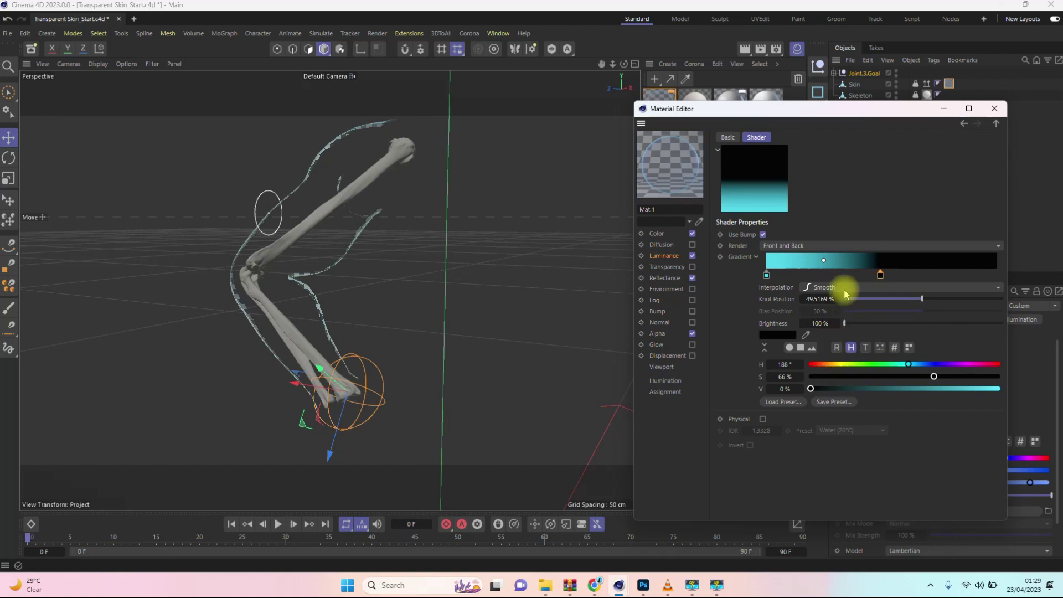
click(664, 256)
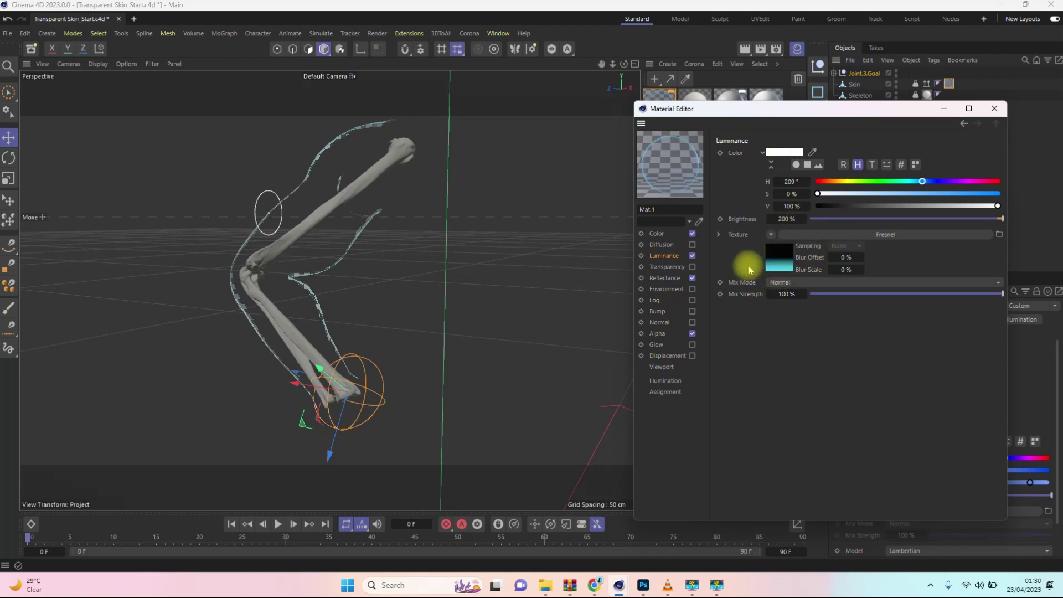
click(783, 258)
drag(882, 276, 929, 278)
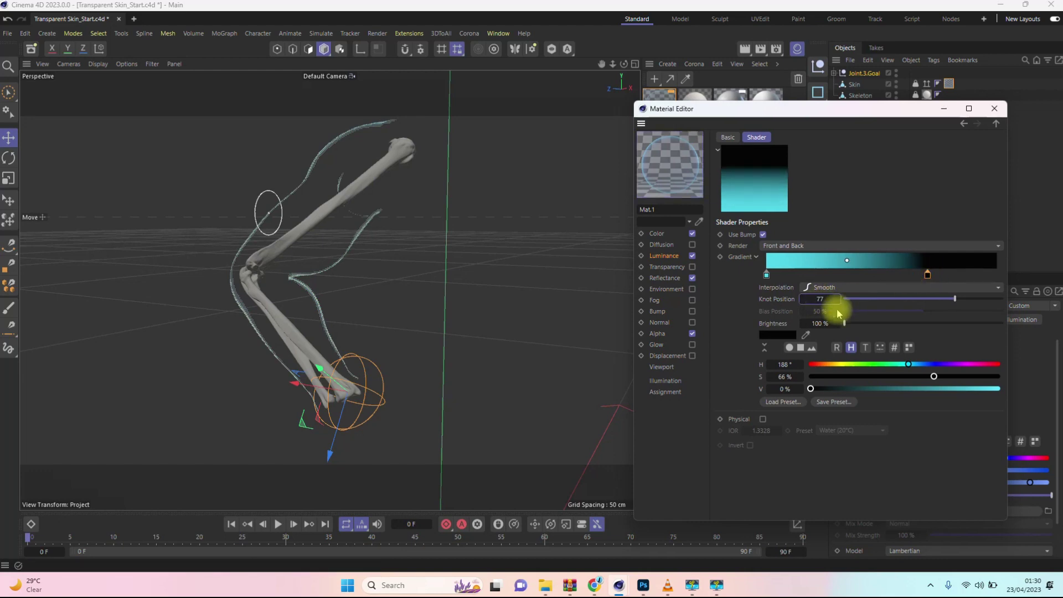
key(Return)
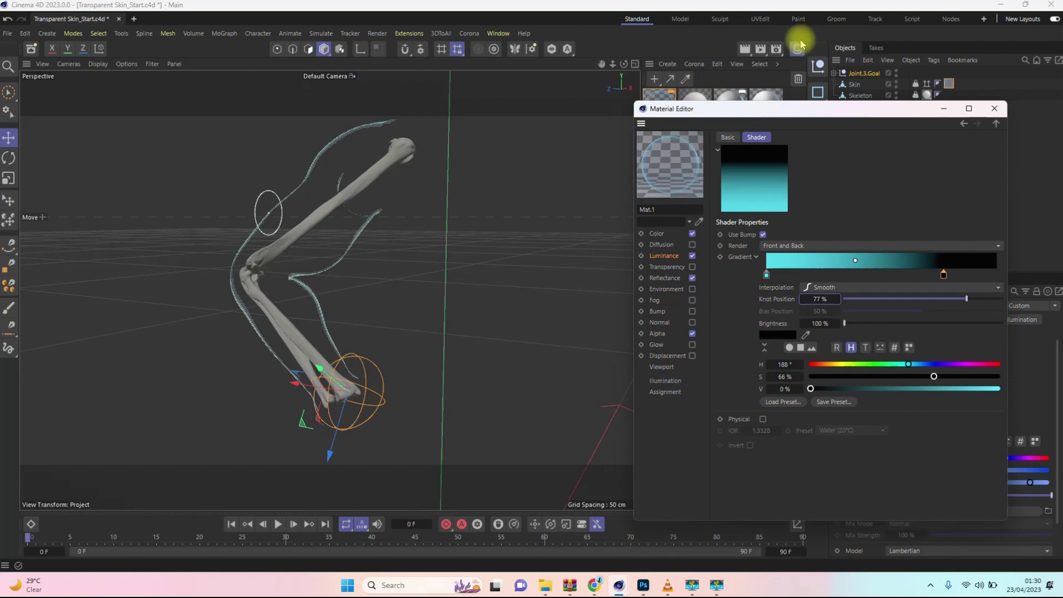
click(745, 49)
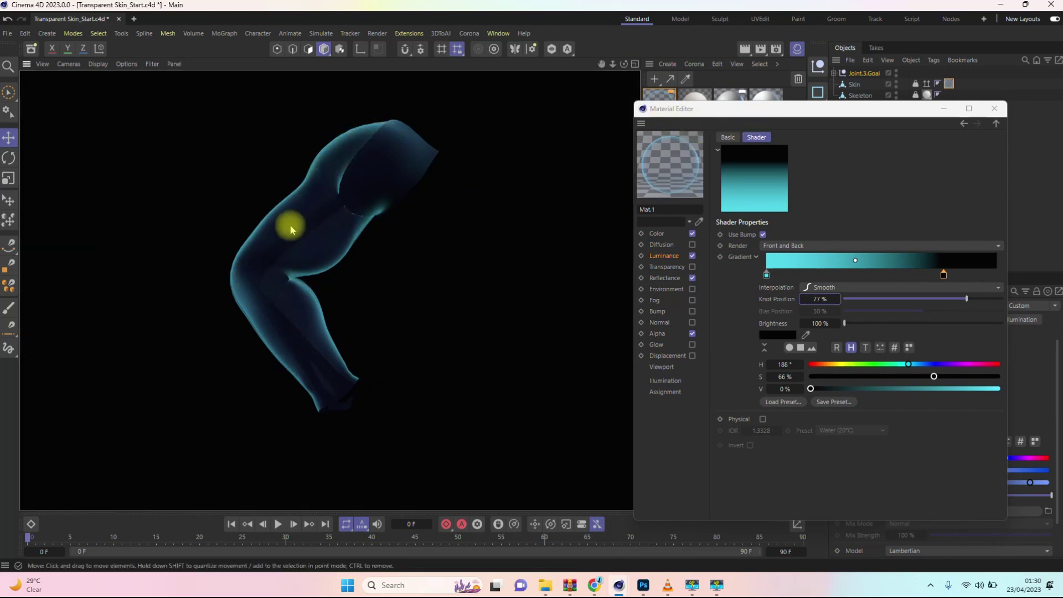
Create a new standard material and move the Material Editor clear of the material thumbnails.
drag(723, 121, 612, 276)
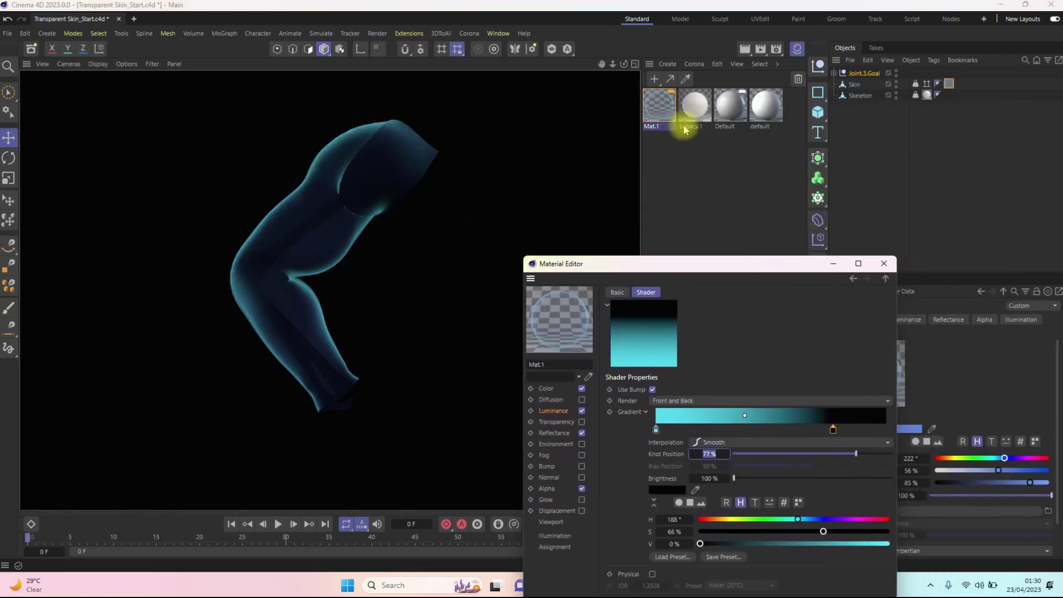
click(669, 64)
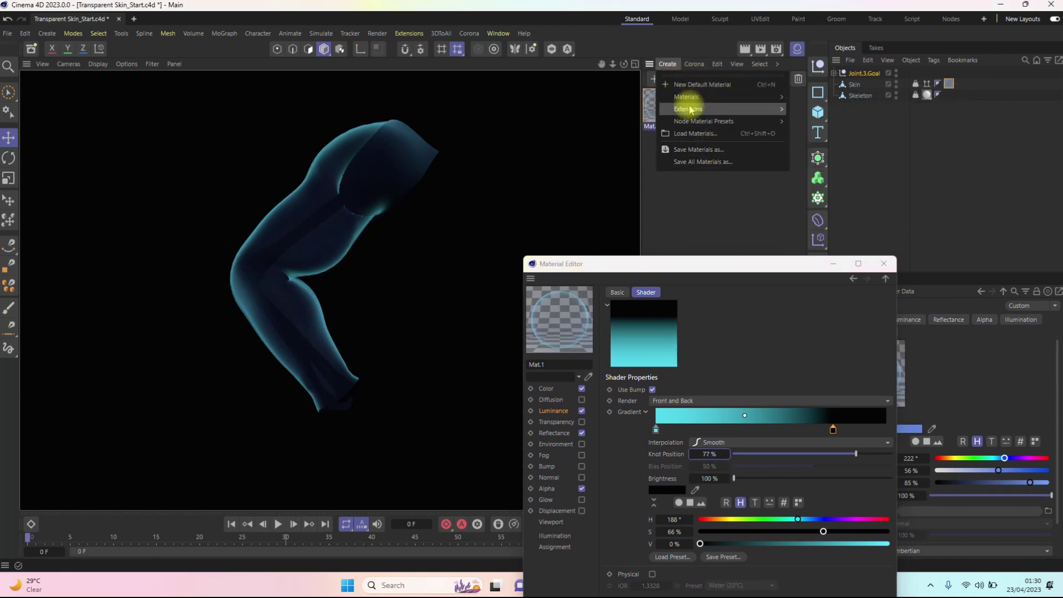
mouse_move(691, 103)
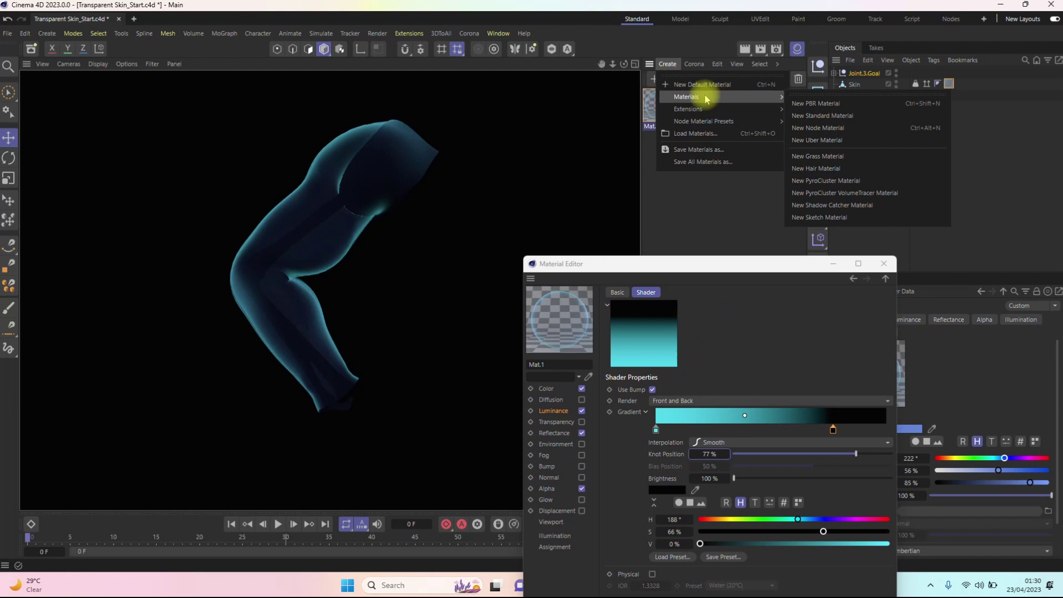
click(827, 116)
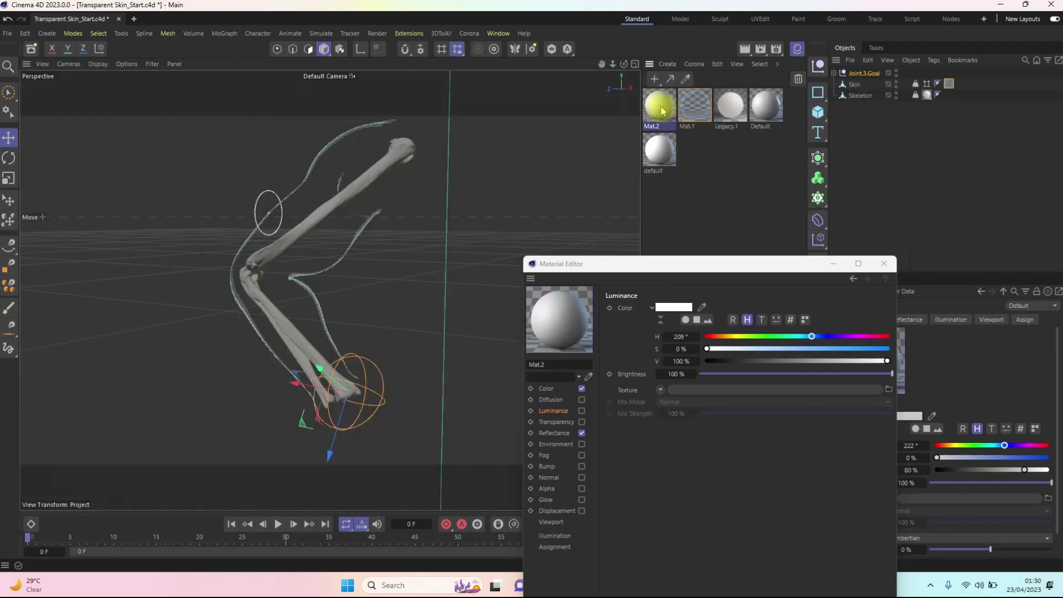
drag(646, 274, 669, 159)
Enable the new material's Luminance channel with a colour value of 74% and open its Reflectance settings.
click(605, 296)
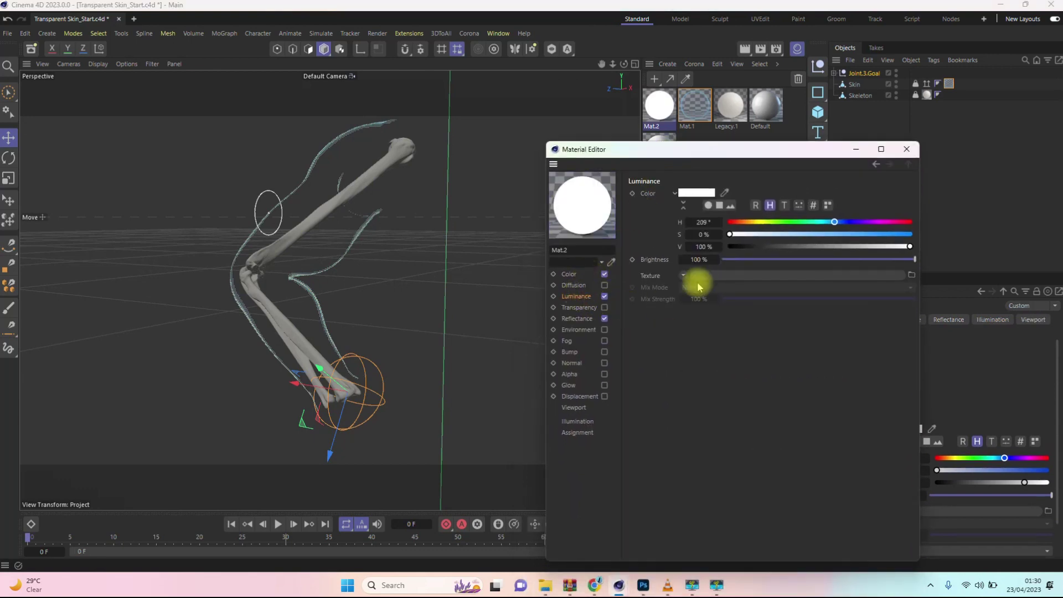
drag(909, 247, 862, 248)
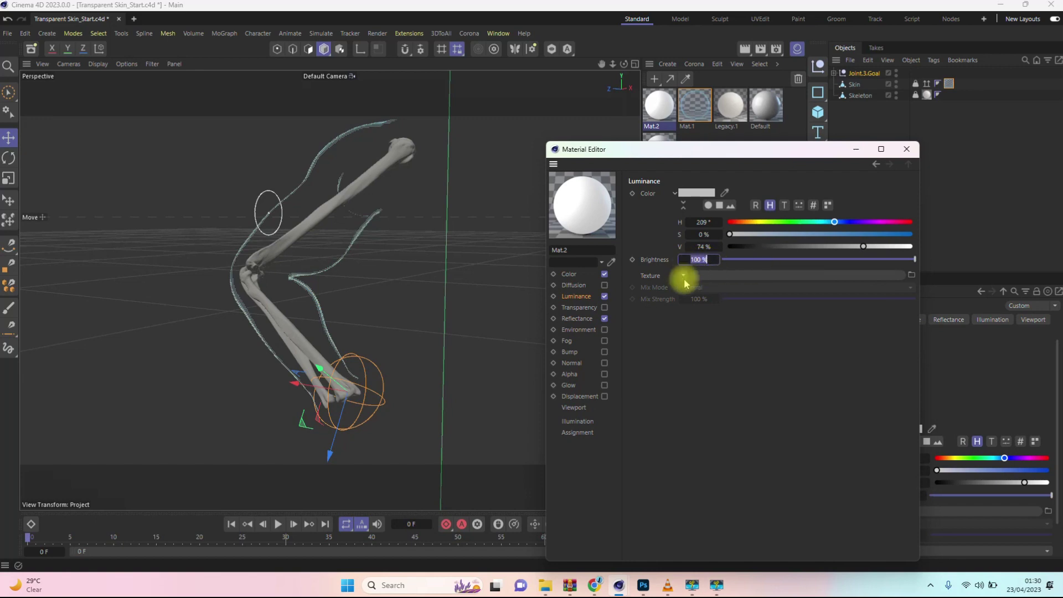
click(582, 321)
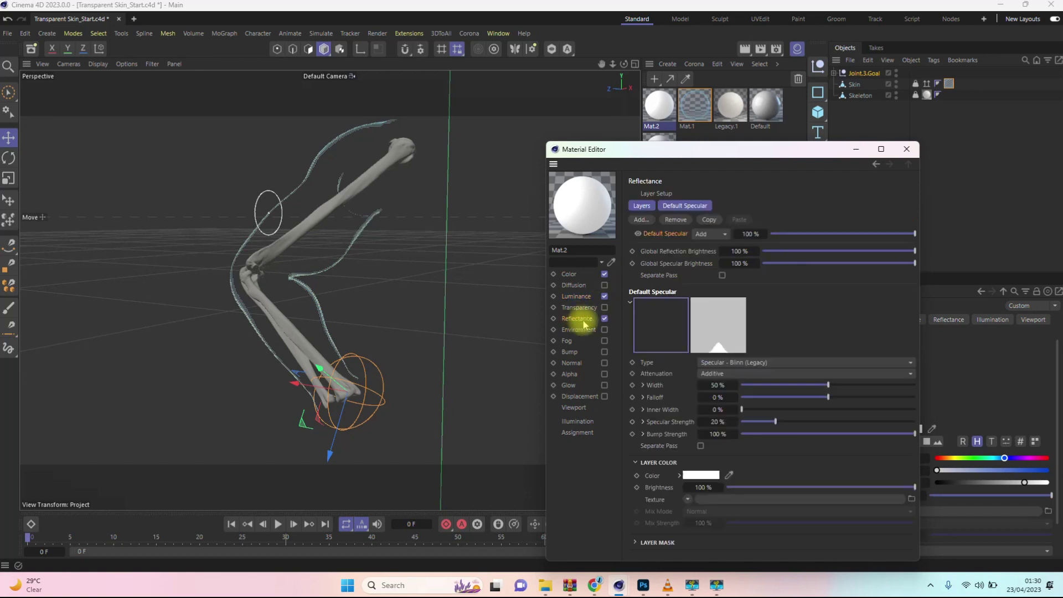
Replace the new material's default specular with a Beckmann reflectance layer using a Dielectric Fresnel and 25% roughness.
click(675, 220)
click(642, 220)
click(678, 240)
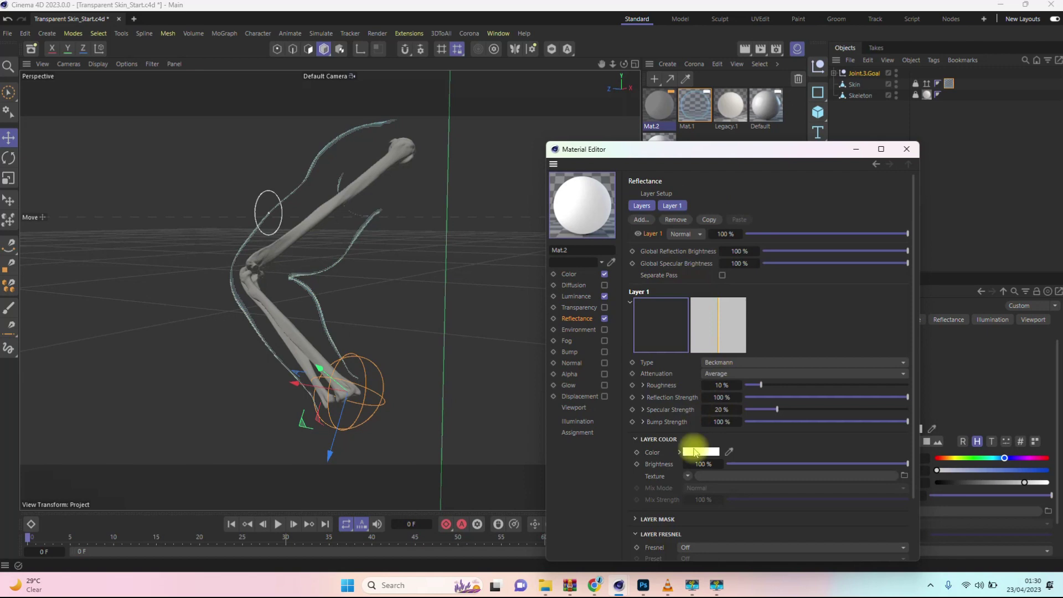
click(685, 547)
click(703, 520)
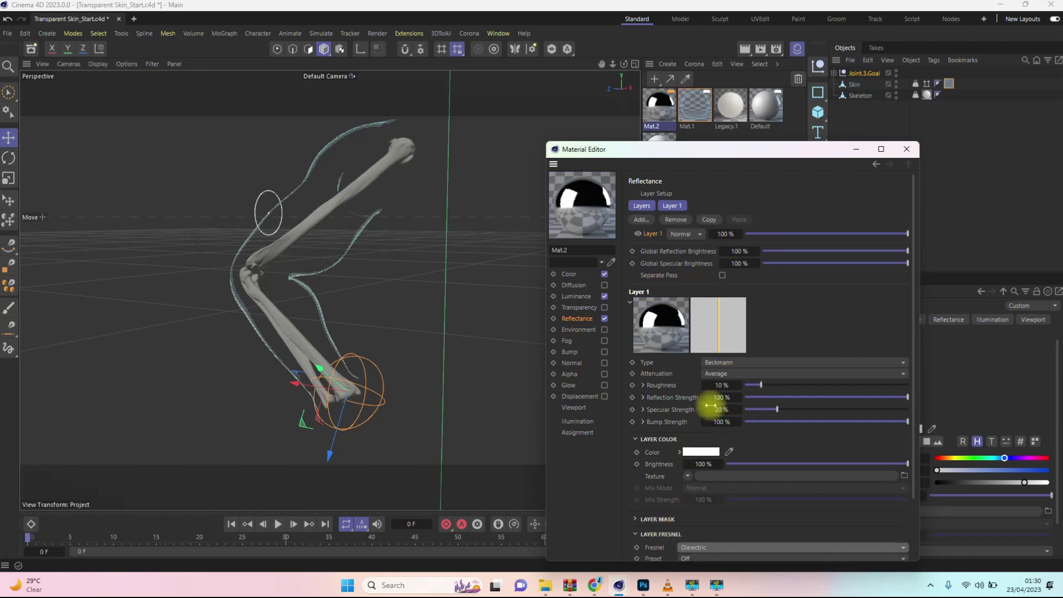
drag(763, 385, 787, 386)
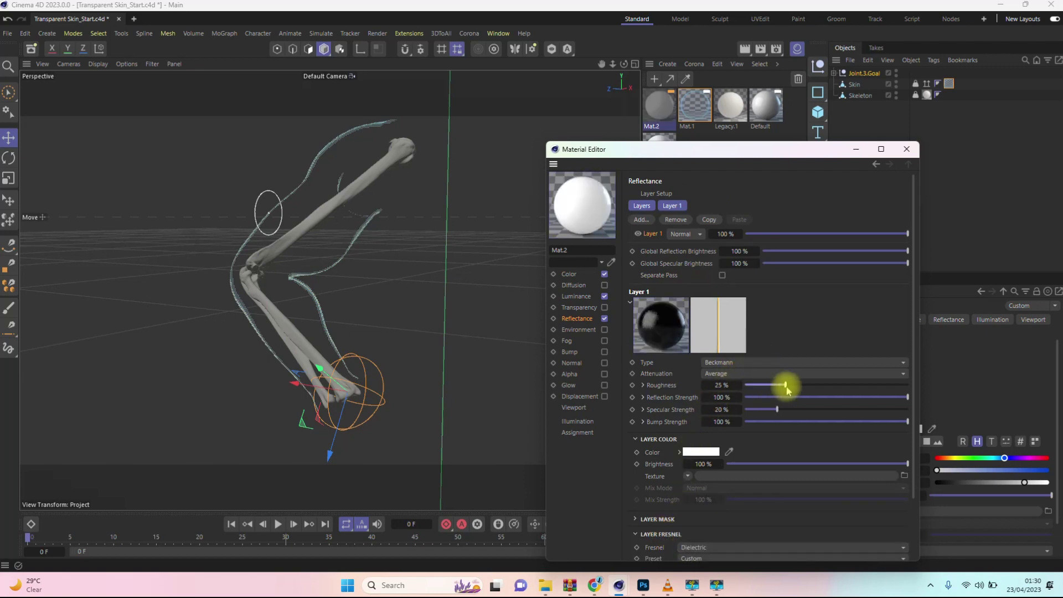
Enable Polygon Light in Mat.2's Illumination settings and set the Generate GI strength to 150%.
click(576, 296)
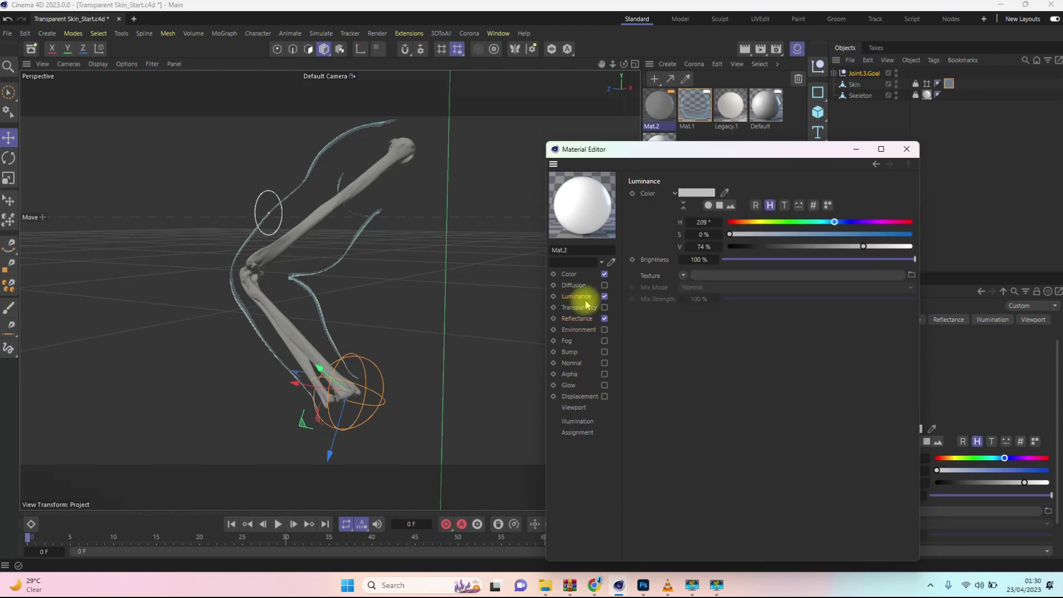
click(578, 422)
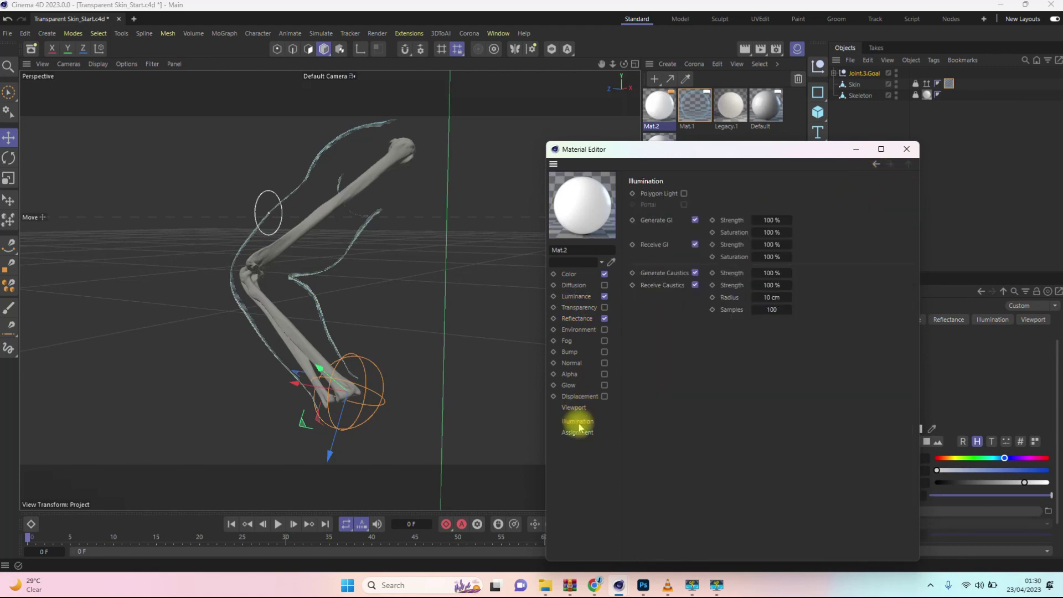
click(685, 194)
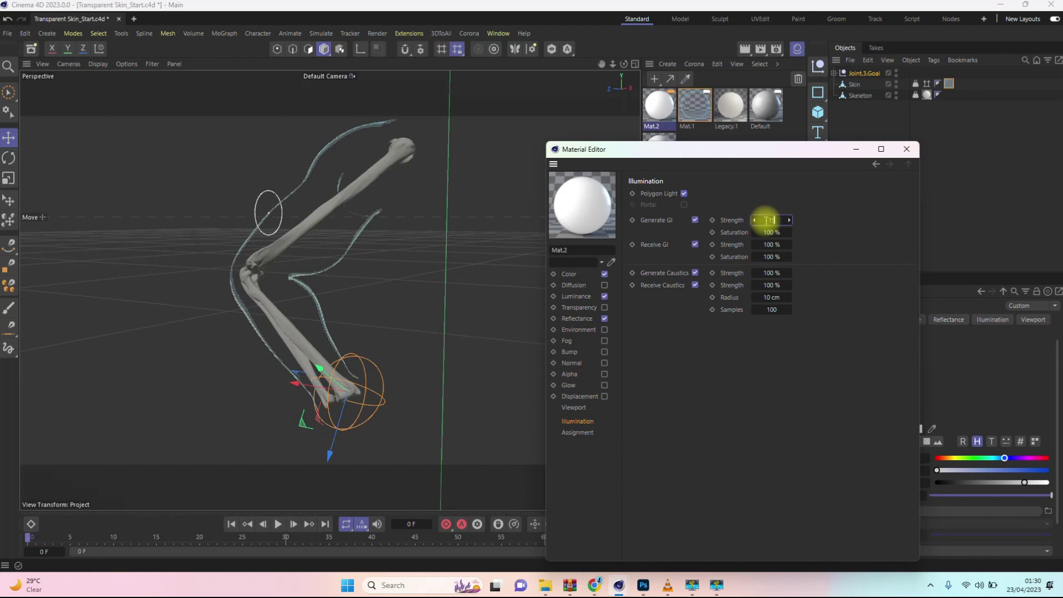
Apply Mat.2 to the Skeleton object in place of its current material and render the view.
drag(672, 104, 928, 101)
drag(778, 148, 710, 135)
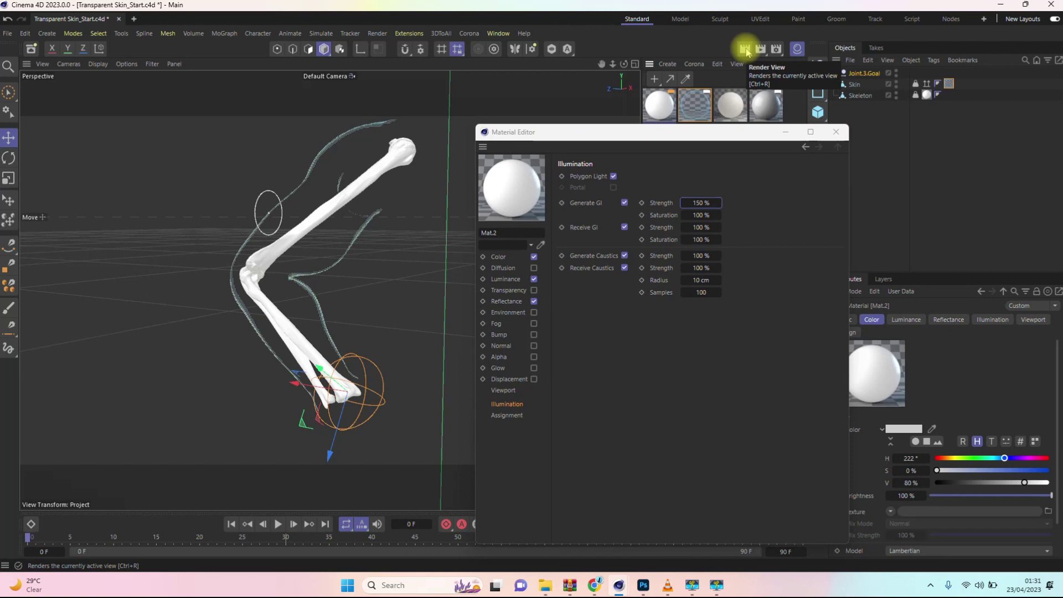
click(746, 49)
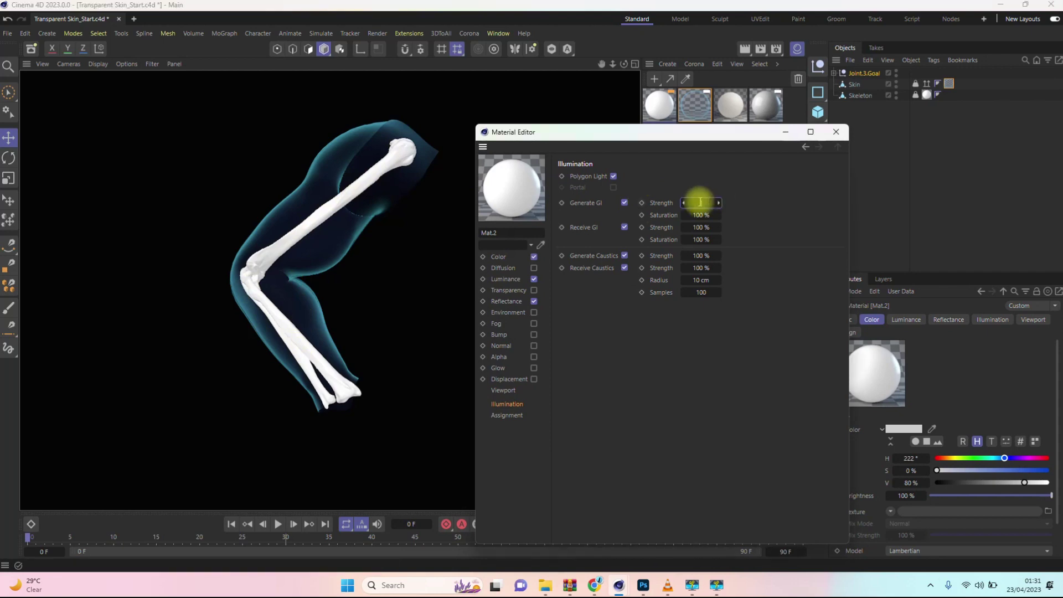
Lower Mat.2's Luminance colour value to about 48% and close the Material Editor.
click(505, 280)
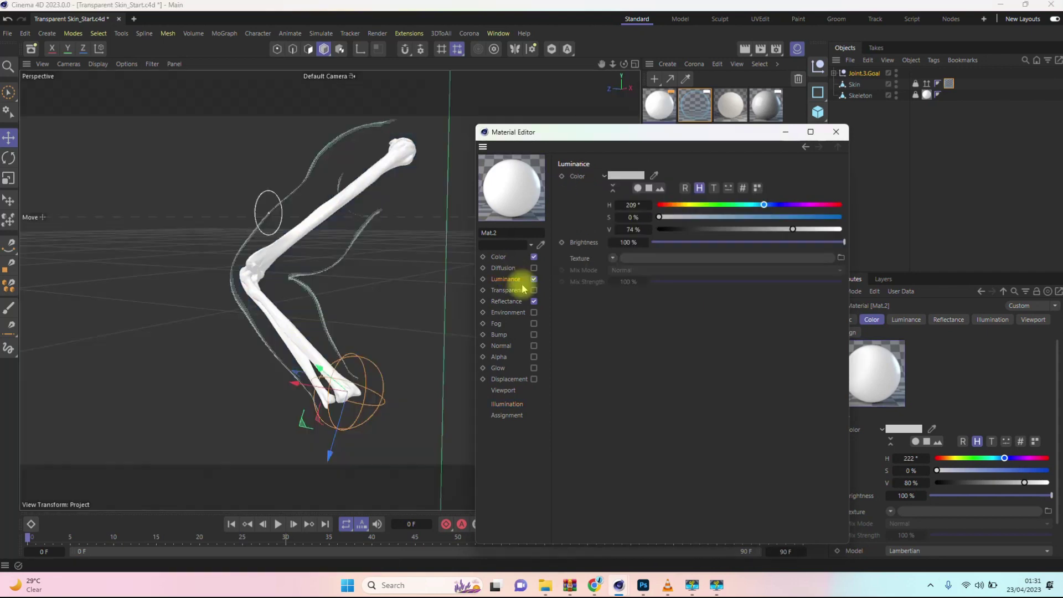
click(767, 230)
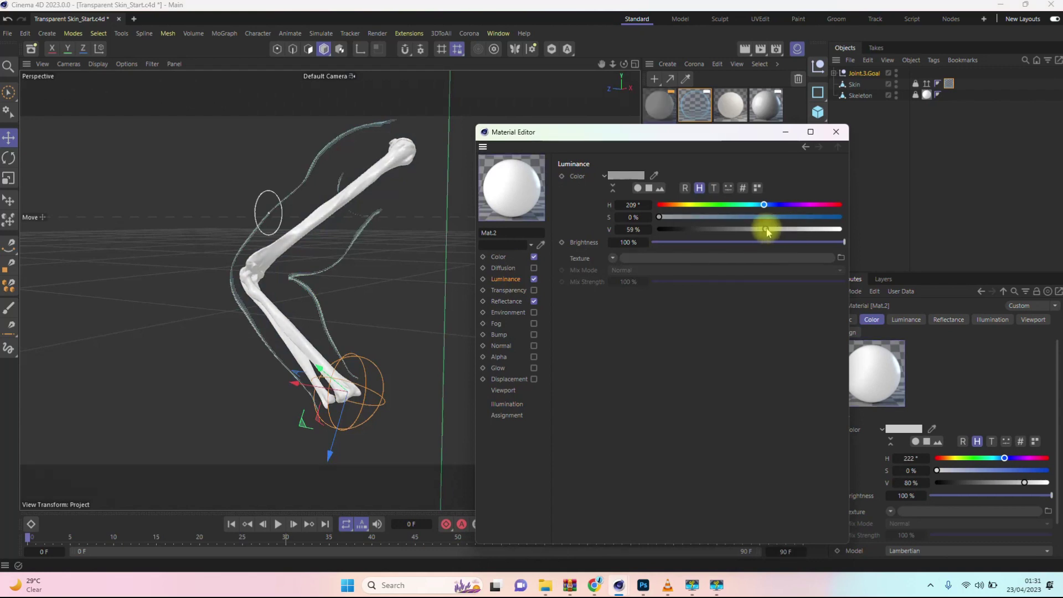
drag(765, 231, 747, 233)
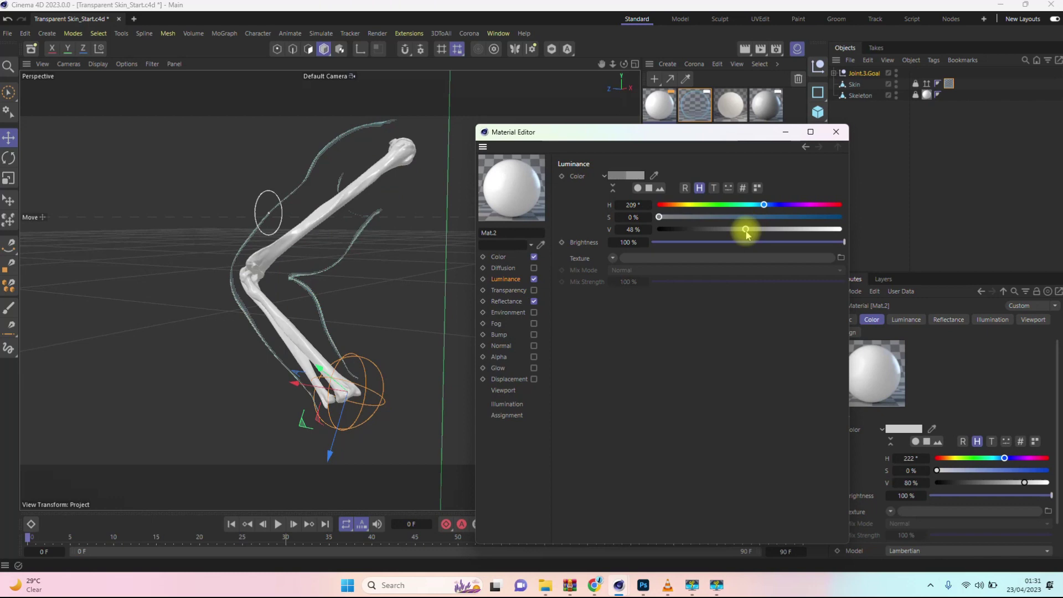
click(837, 132)
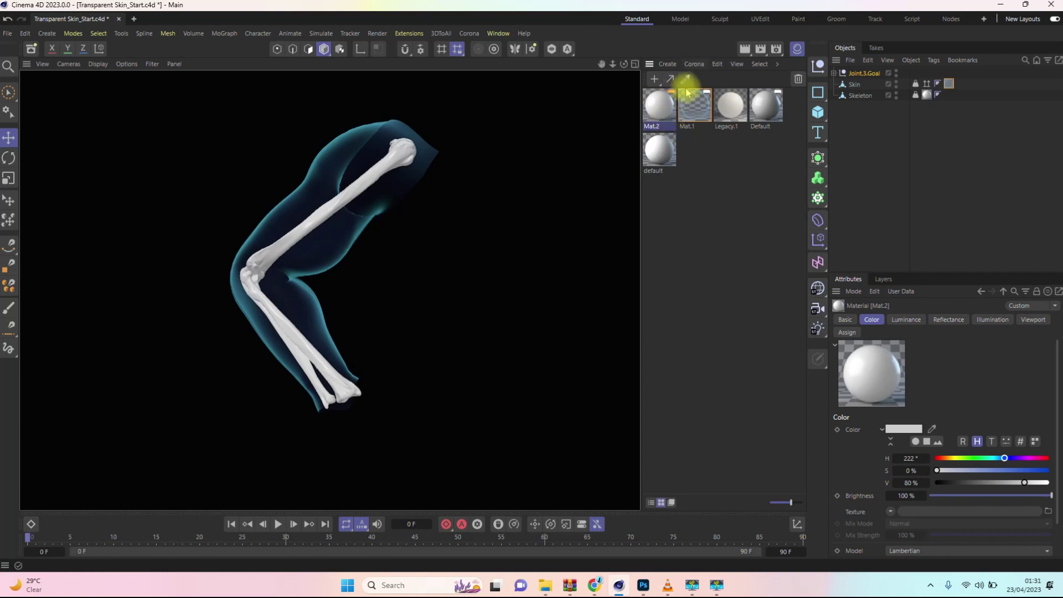
Create a new Corona Legacy material.
click(695, 64)
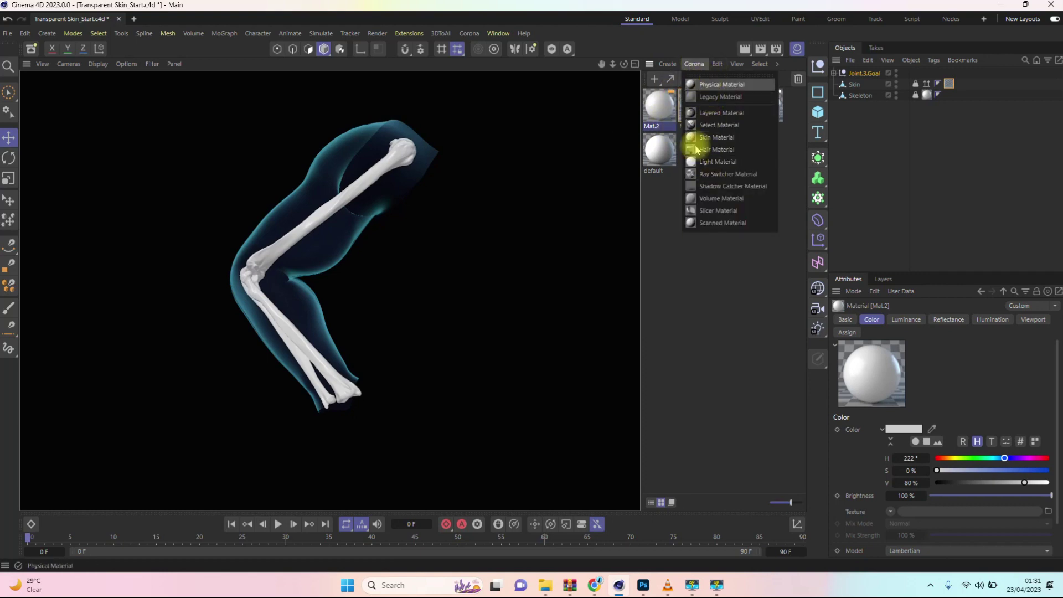
click(731, 110)
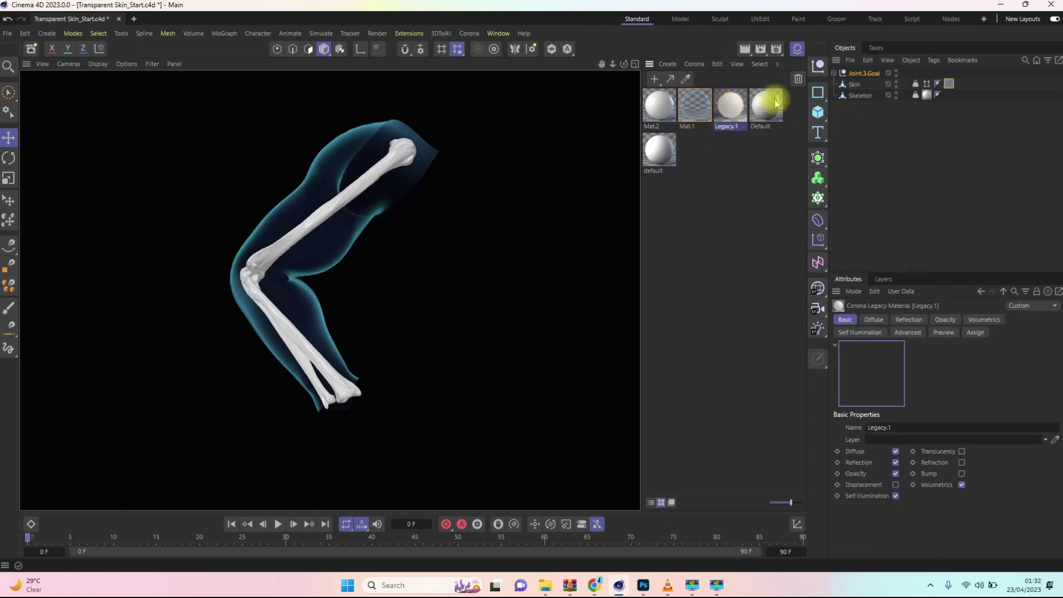
drag(710, 103, 929, 95)
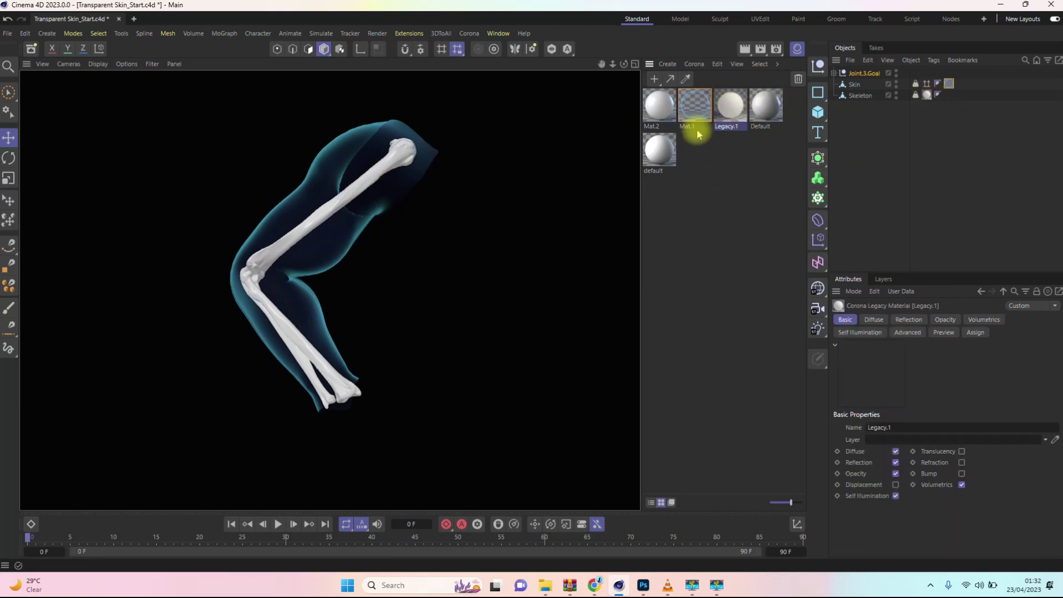
click(694, 64)
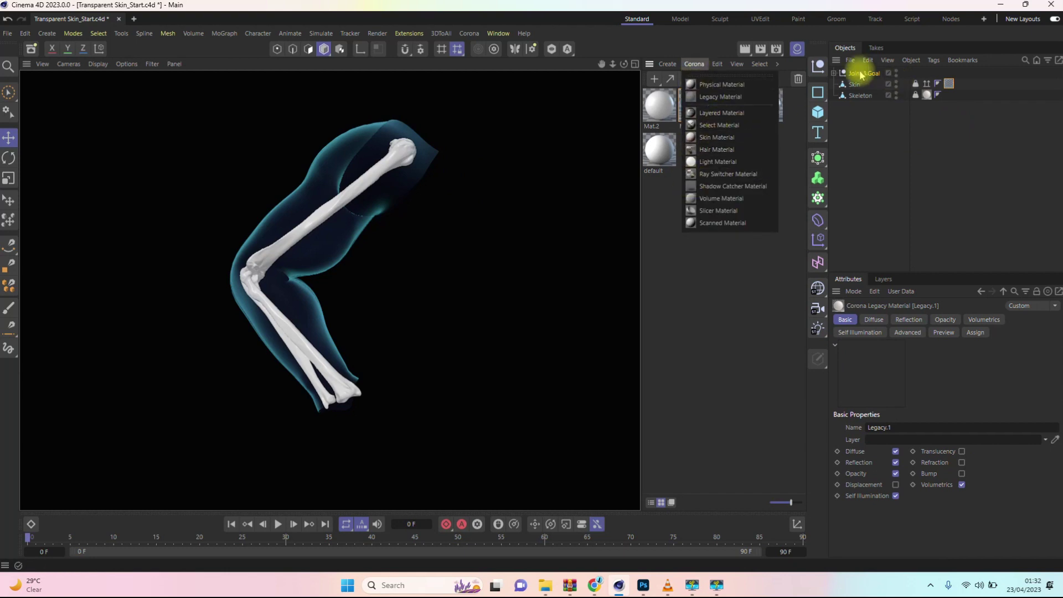
click(716, 97)
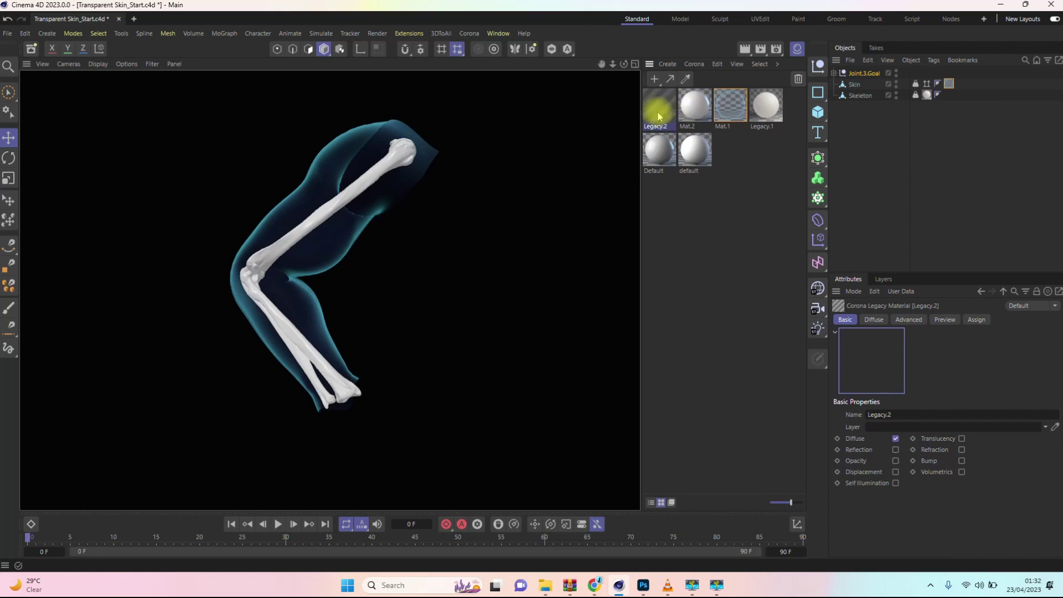
Copy the blue colour of Mat.1's Color channel and paste it as the Legacy.2 material's Diffuse colour.
double_click(735, 111)
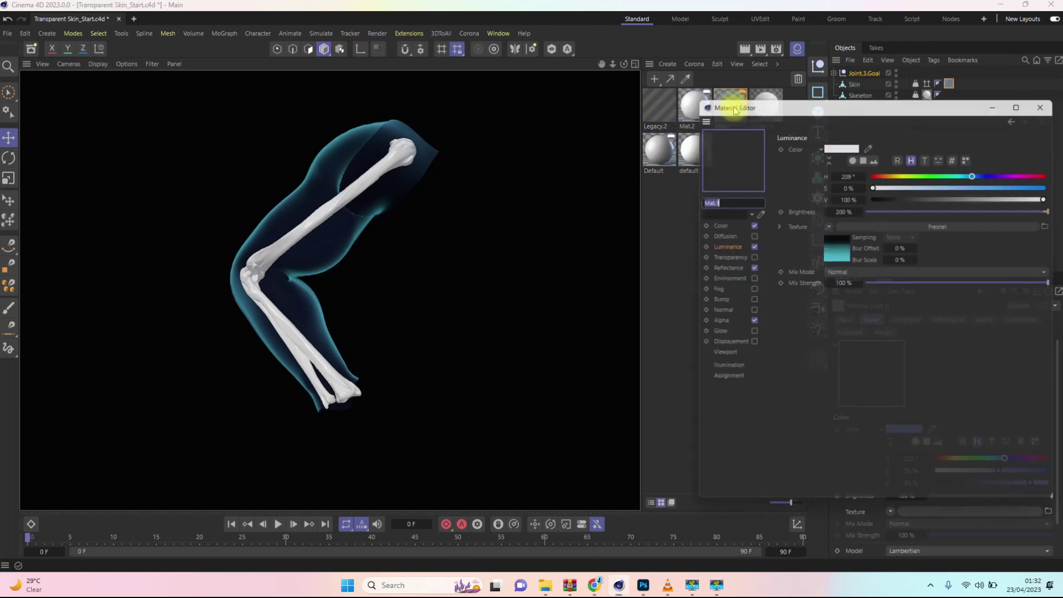
click(713, 223)
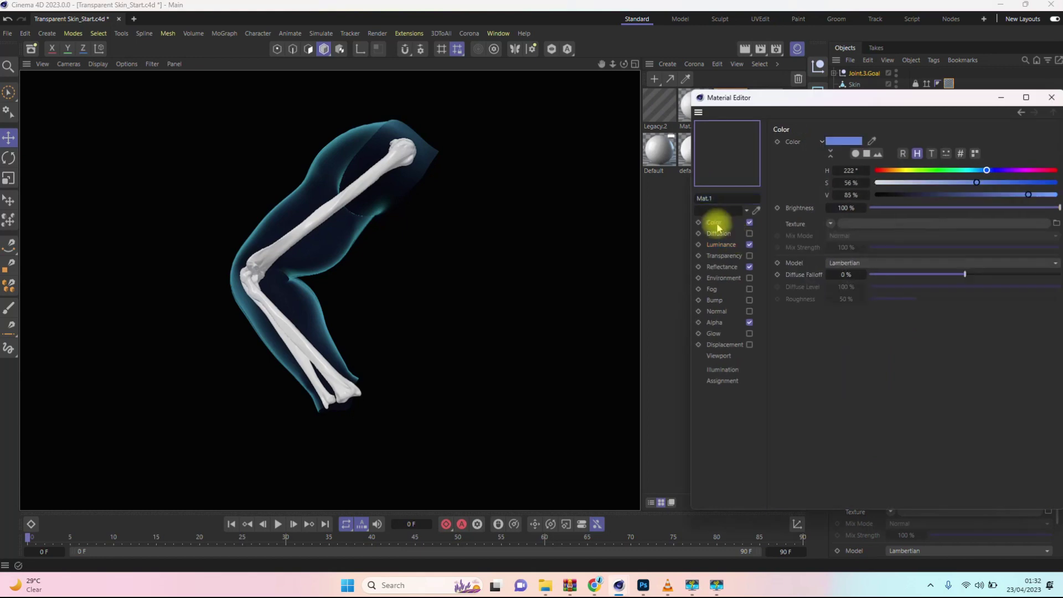
right_click(840, 145)
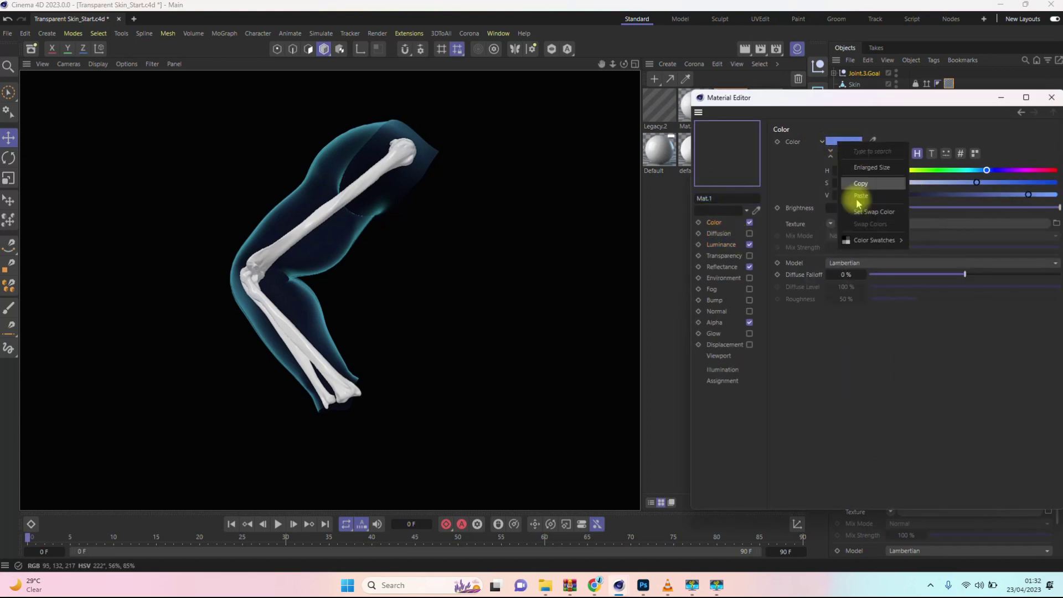
click(860, 187)
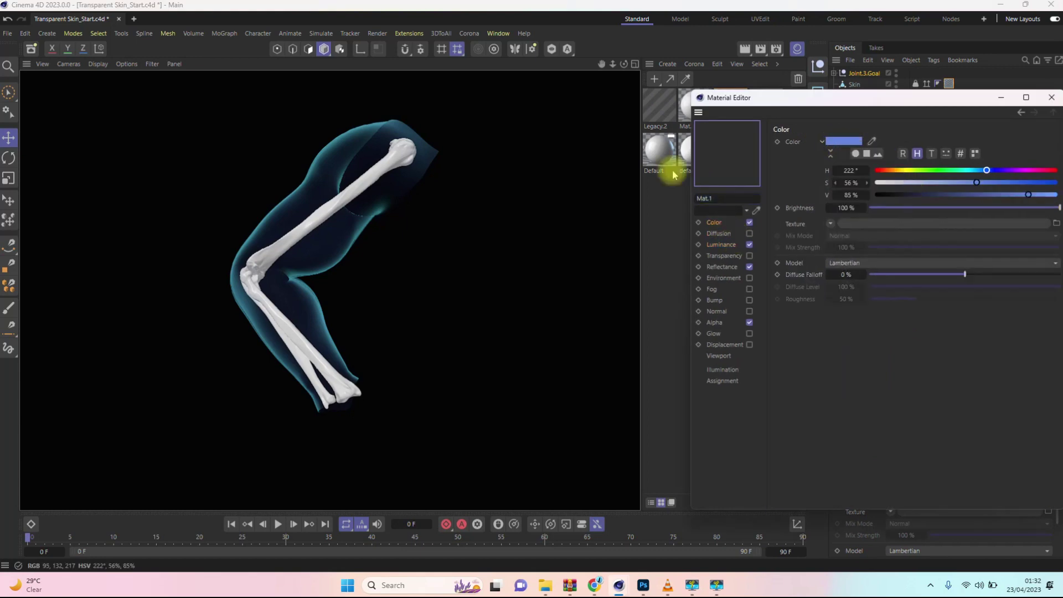
click(658, 109)
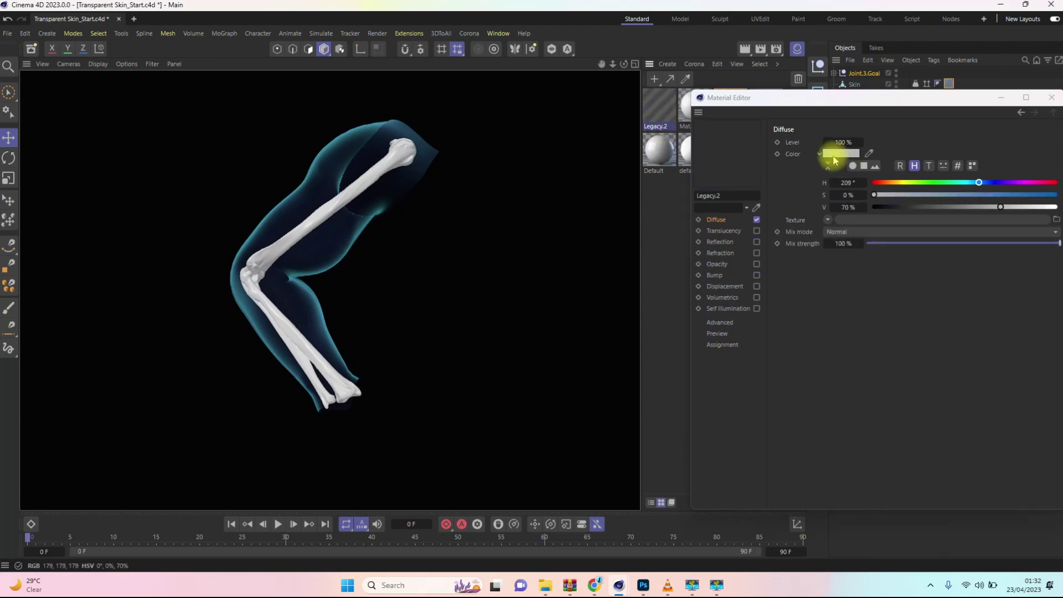
right_click(841, 154)
click(857, 211)
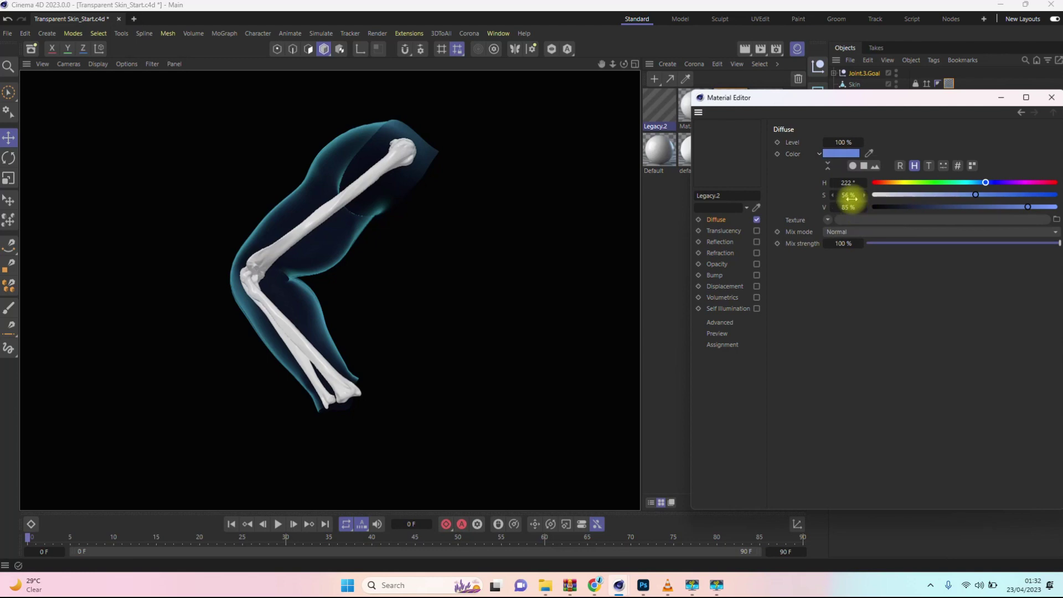
Move the Material Editor aside and apply Legacy.2 to the Skin object in place of its current material.
drag(868, 103, 643, 213)
drag(697, 147, 949, 89)
drag(653, 208, 743, 120)
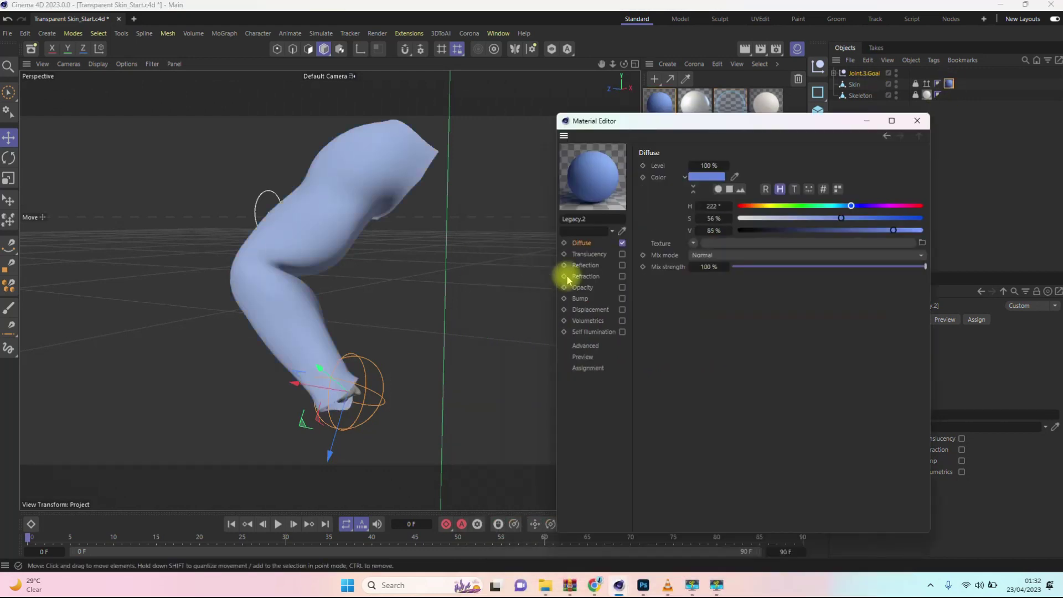
Enable Legacy.2's Opacity channel and move the Material Editor clear of the material thumbnails.
click(622, 288)
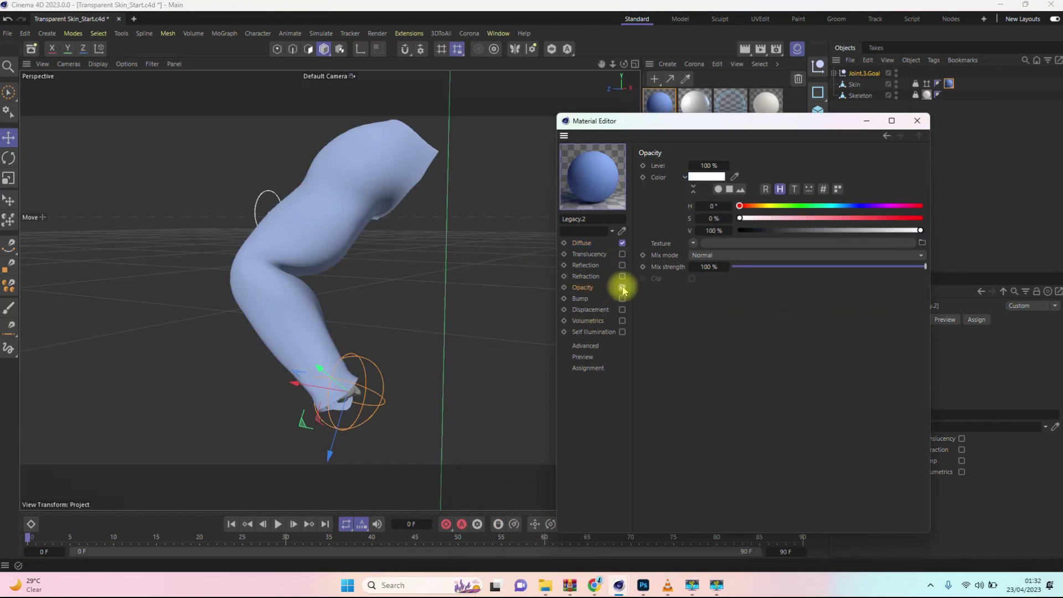
drag(767, 128, 435, 214)
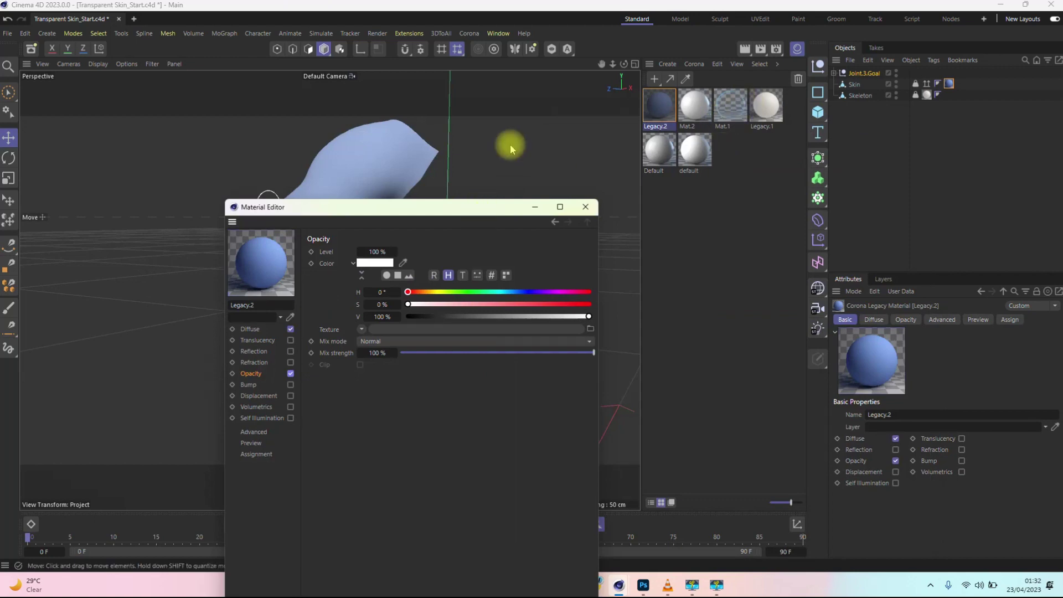
drag(484, 210, 508, 133)
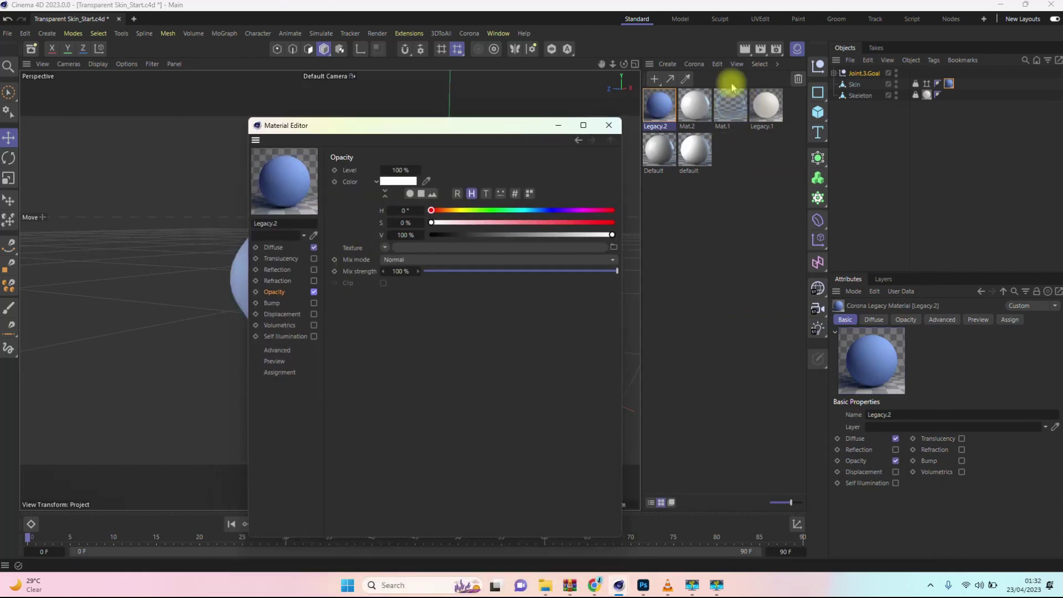
Copy the Fresnel shader from the texture of Mat.1's Alpha channel.
click(385, 248)
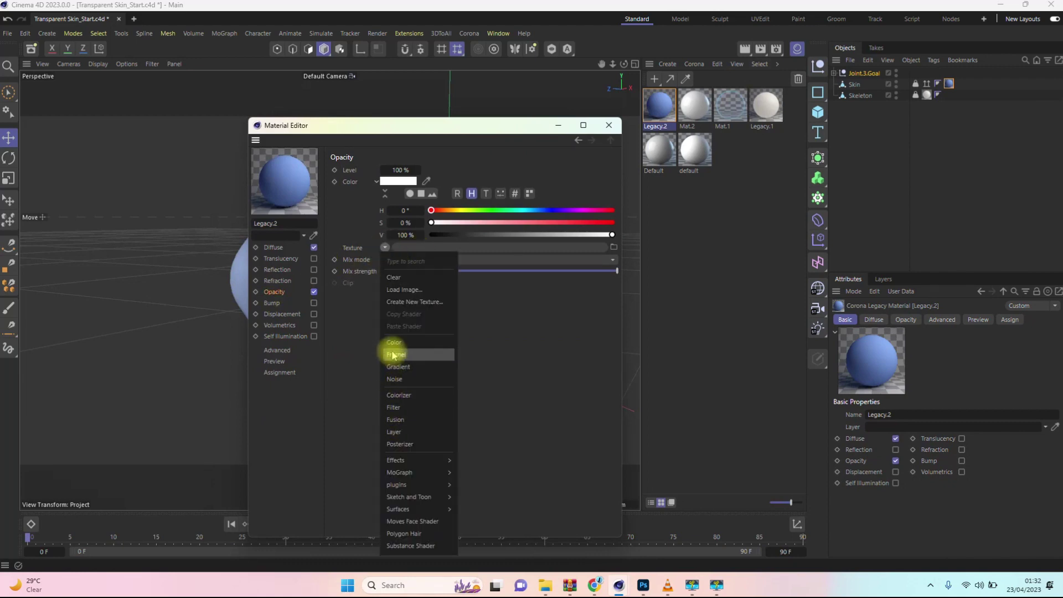
click(515, 329)
click(730, 105)
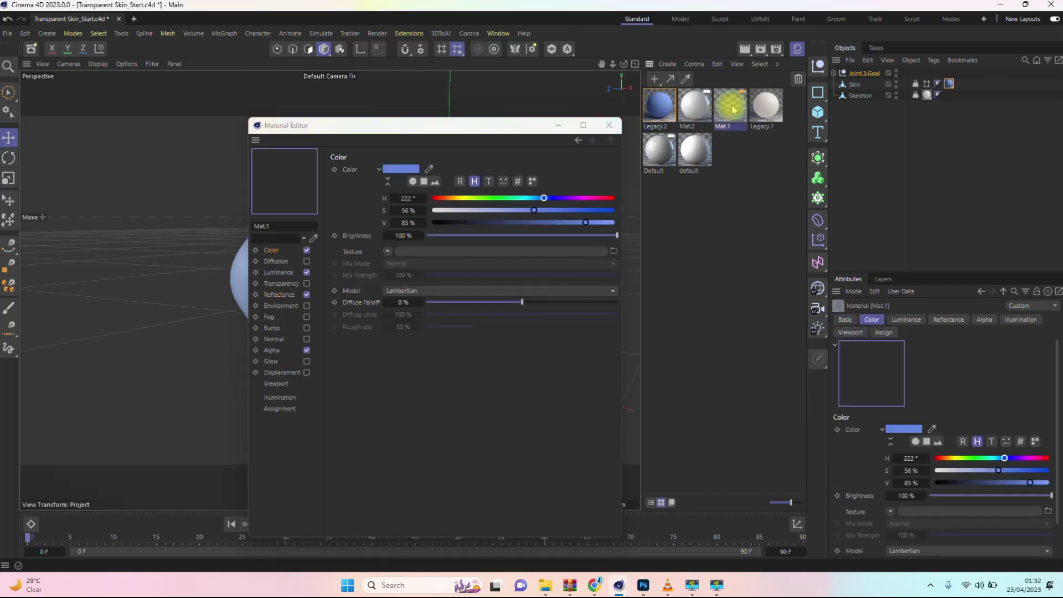
click(269, 350)
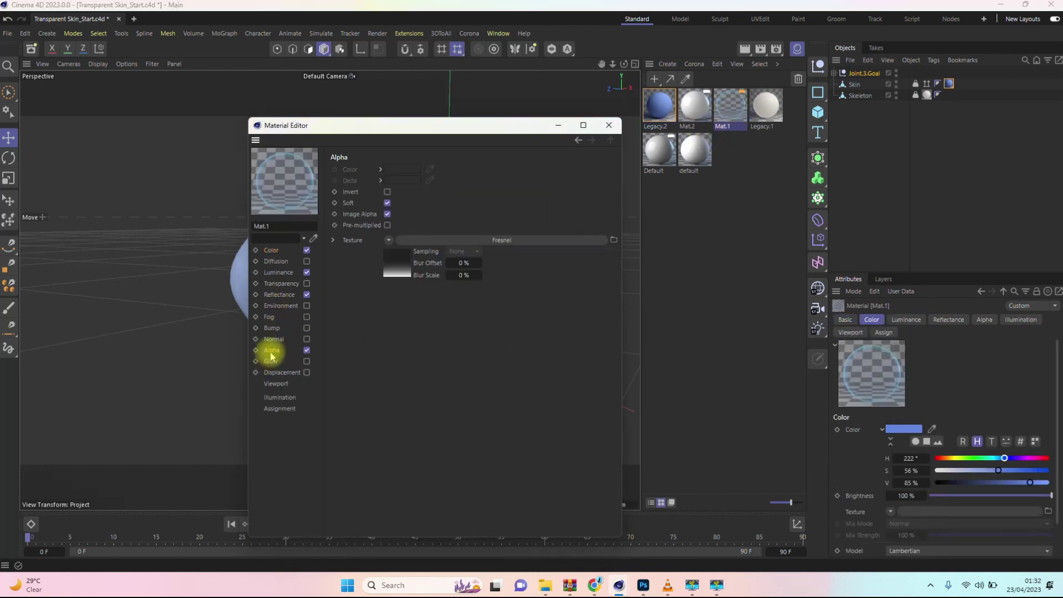
click(389, 241)
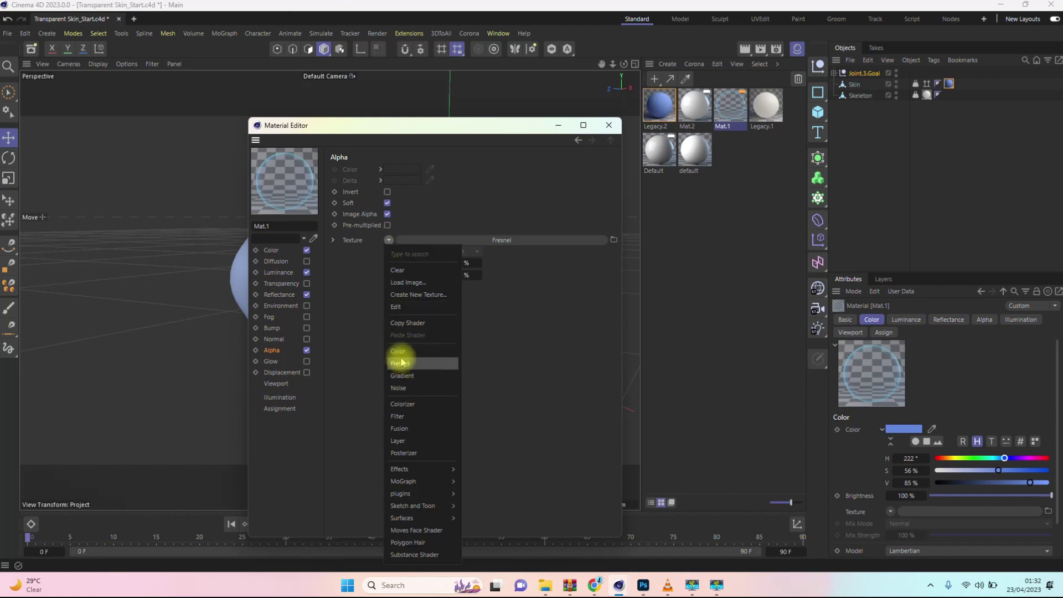
click(408, 324)
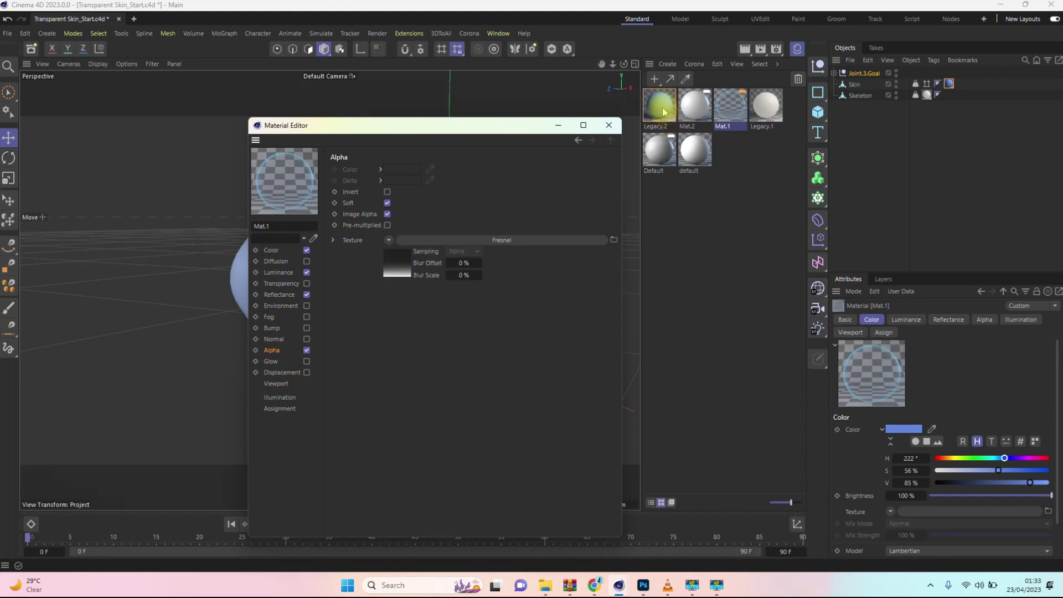
Paste the copied Fresnel shader into the texture of Legacy.2's Diffuse channel.
click(664, 112)
click(385, 250)
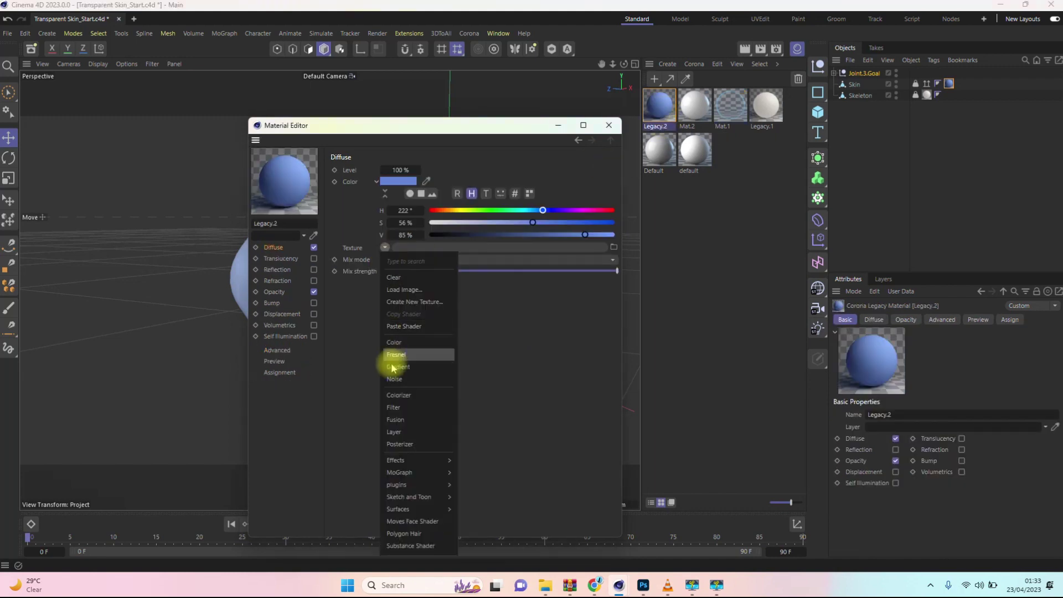
click(394, 328)
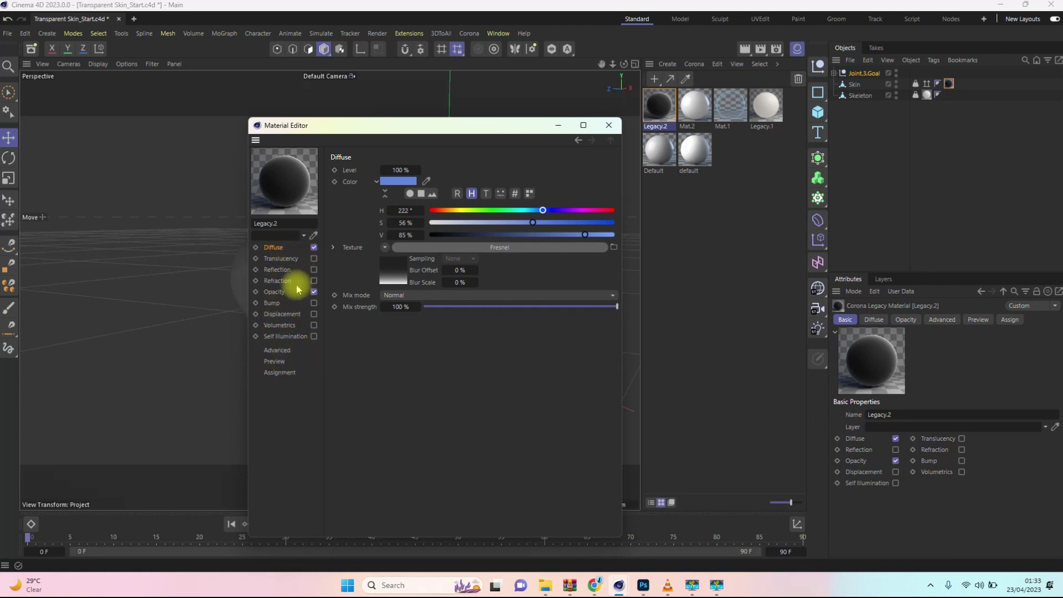
click(276, 270)
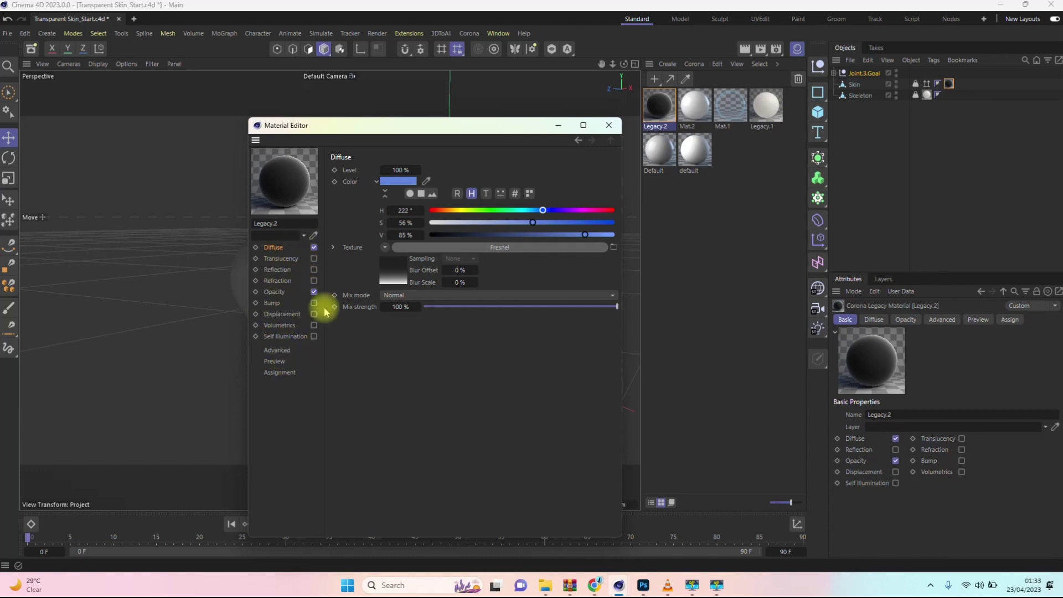
Enable Legacy.2's Reflection channel, set its glossiness to 58%, and show the Opacity channel settings.
click(314, 271)
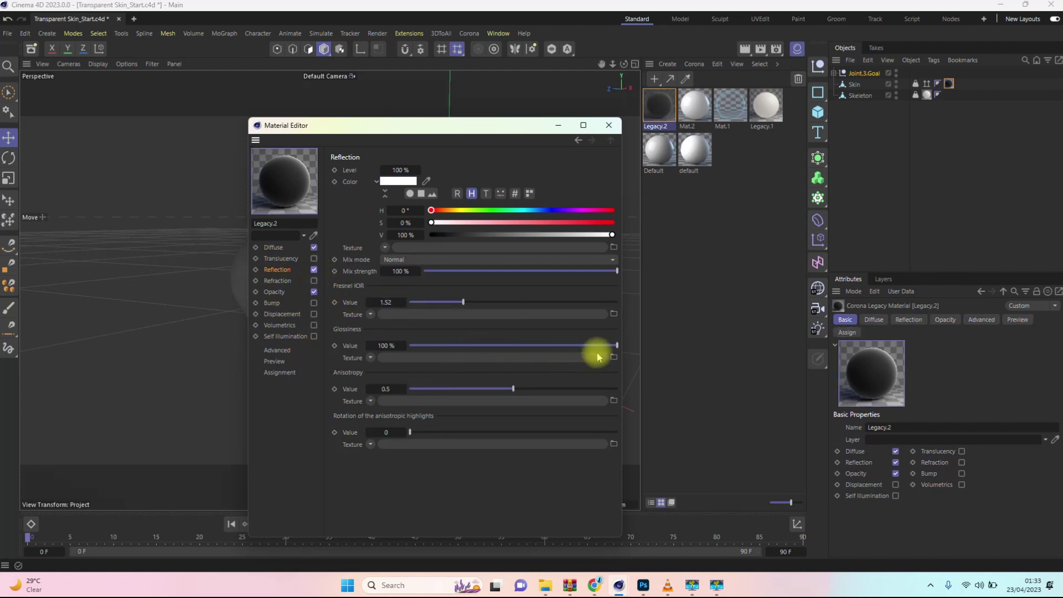
drag(572, 347, 530, 345)
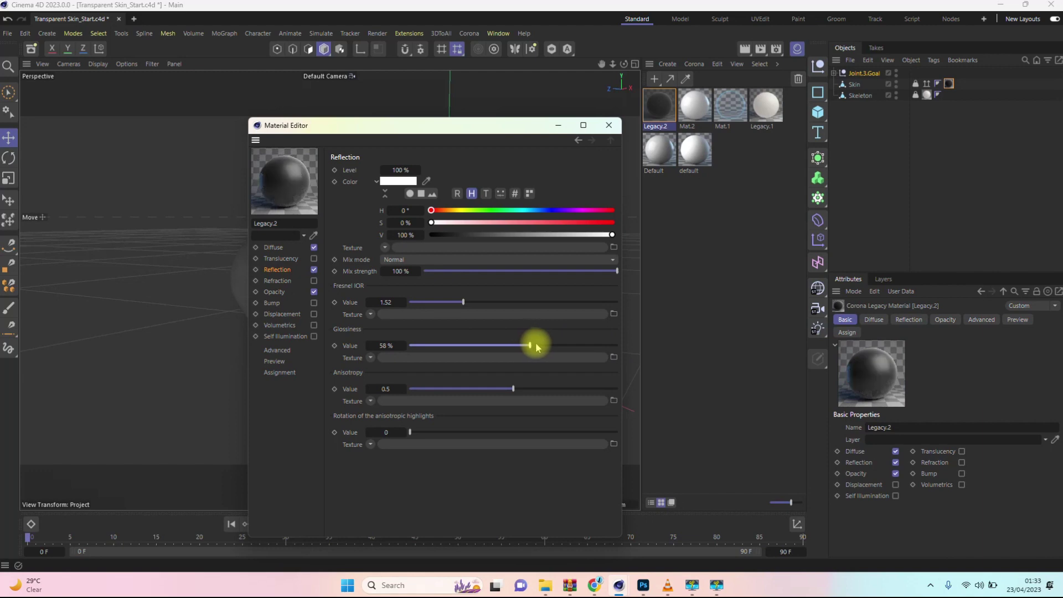
click(274, 292)
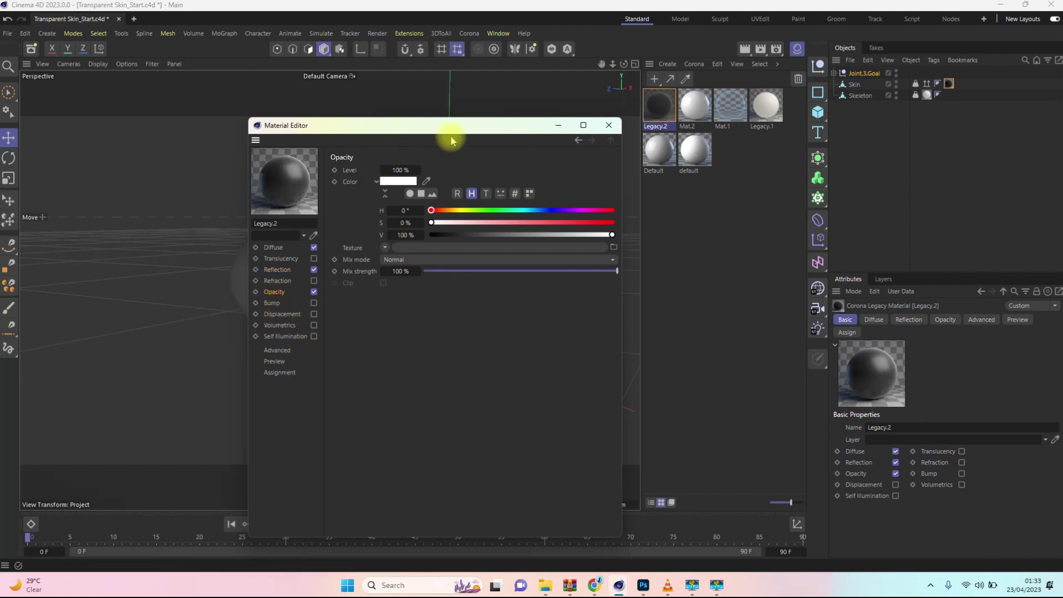
Move the Material Editor clear of the arm and switch the project's renderer from Standard to Corona.
drag(452, 140, 643, 199)
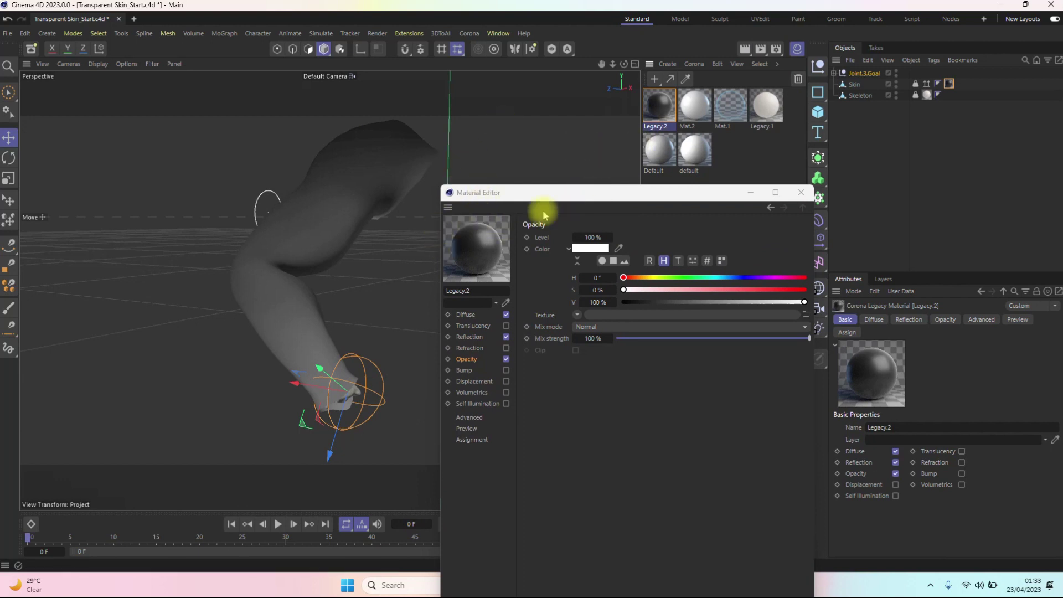
drag(606, 188, 597, 181)
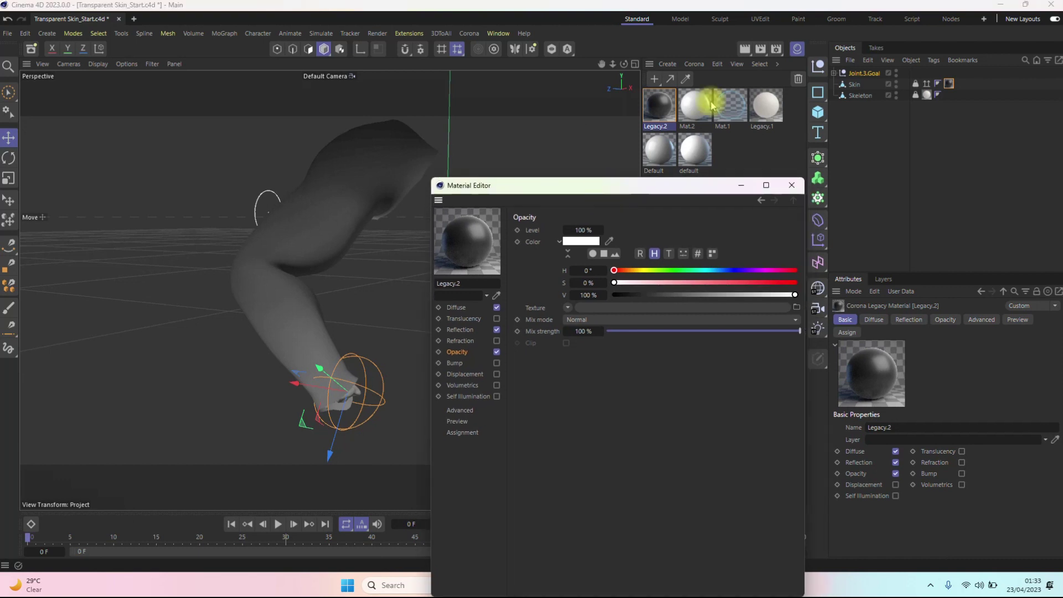
click(779, 51)
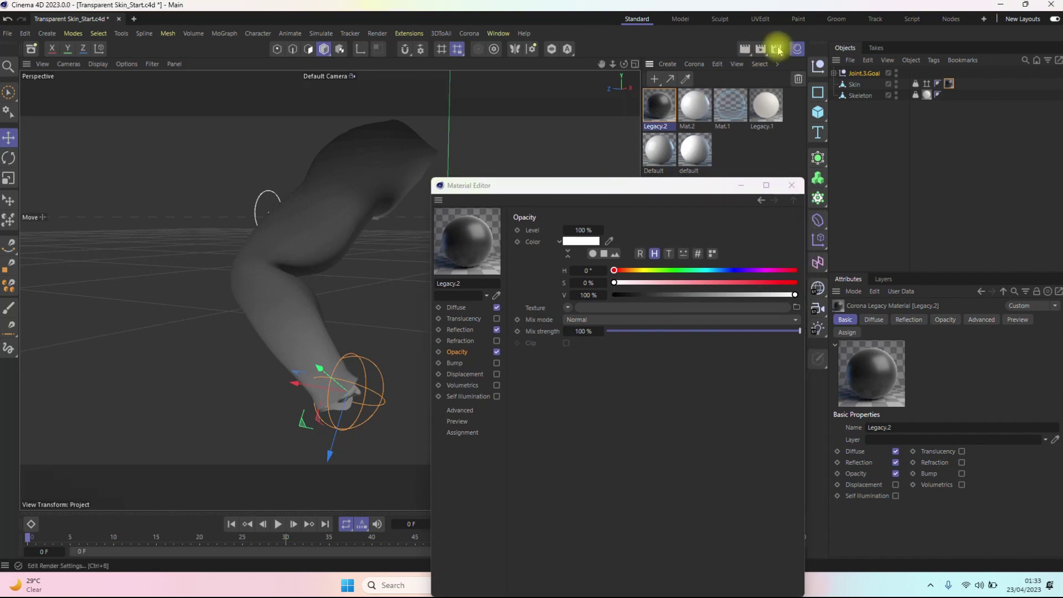
click(779, 51)
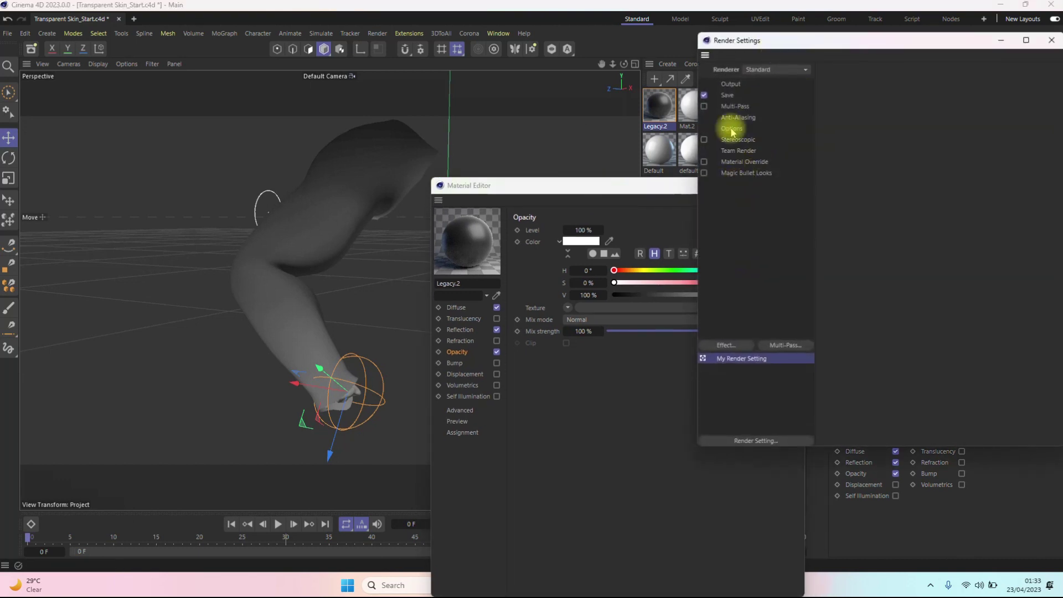
click(757, 70)
click(766, 132)
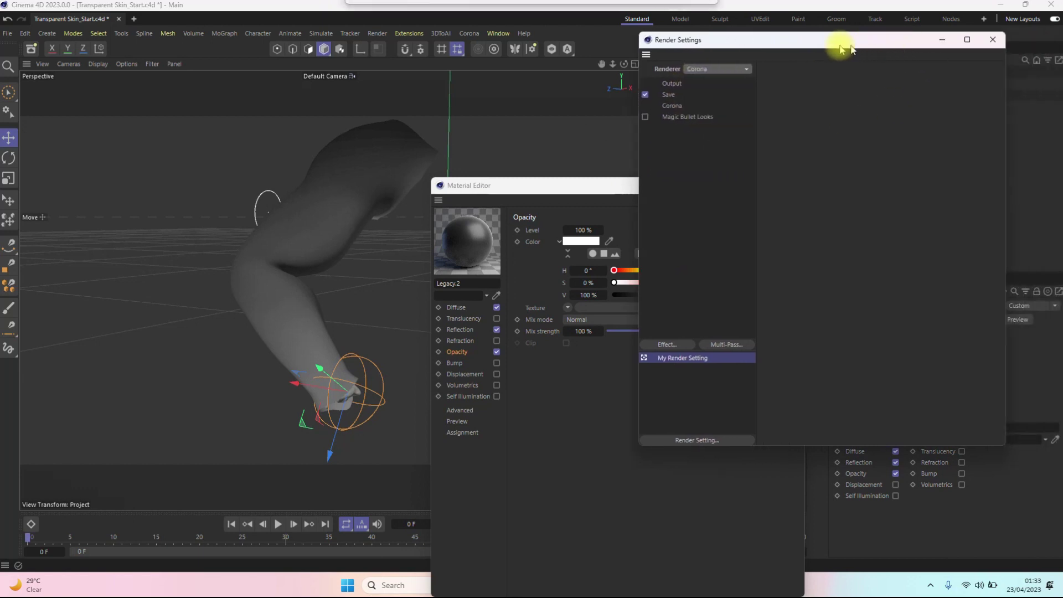
click(962, 40)
Copy the Fresnel shader from Legacy.2's Diffuse texture and paste it into the texture of its Opacity channel.
drag(600, 185, 635, 132)
click(447, 245)
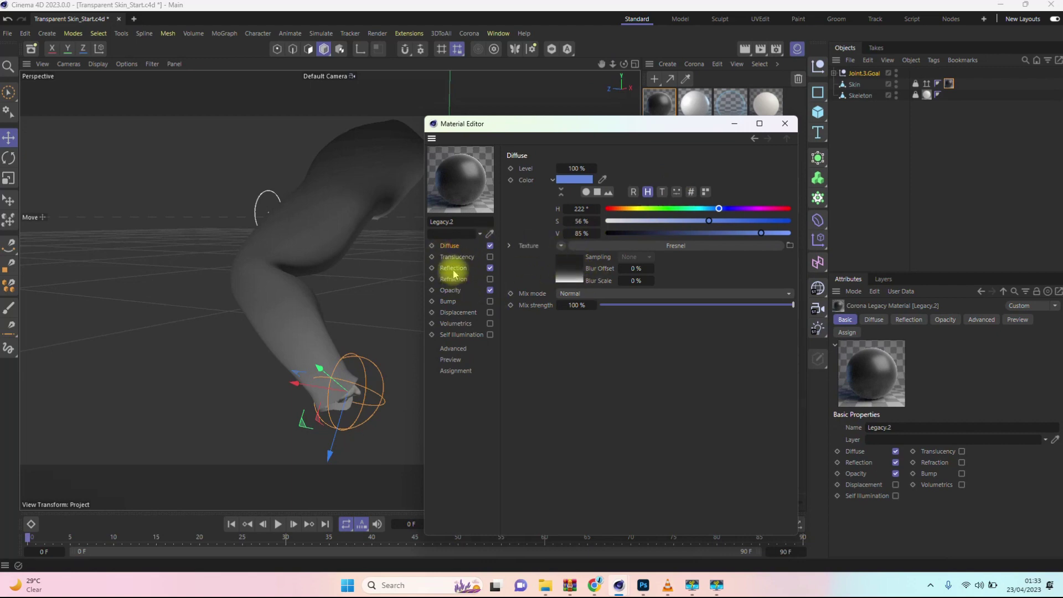
click(451, 290)
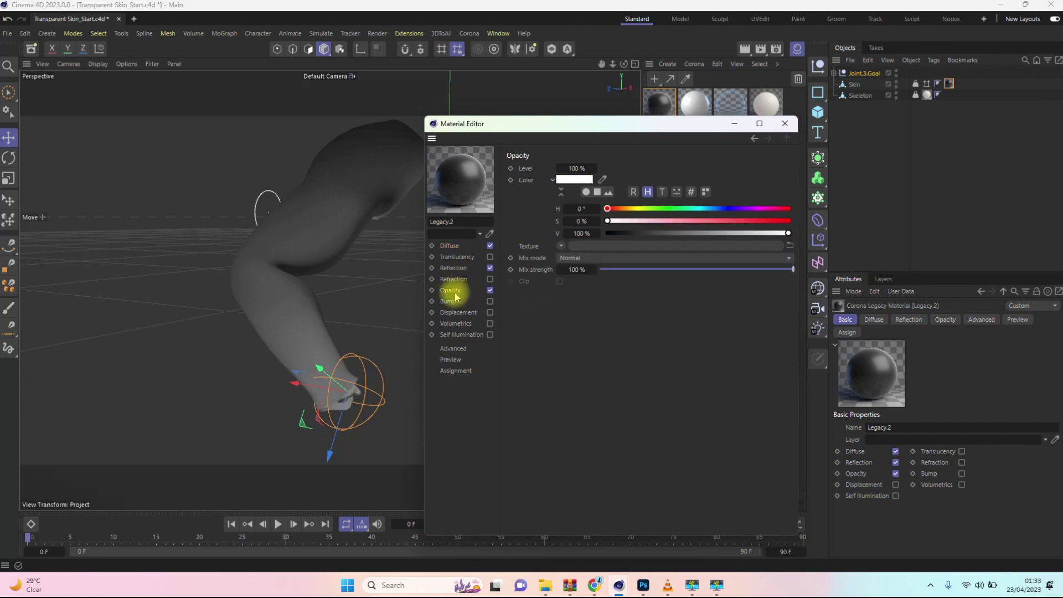
click(445, 246)
click(561, 246)
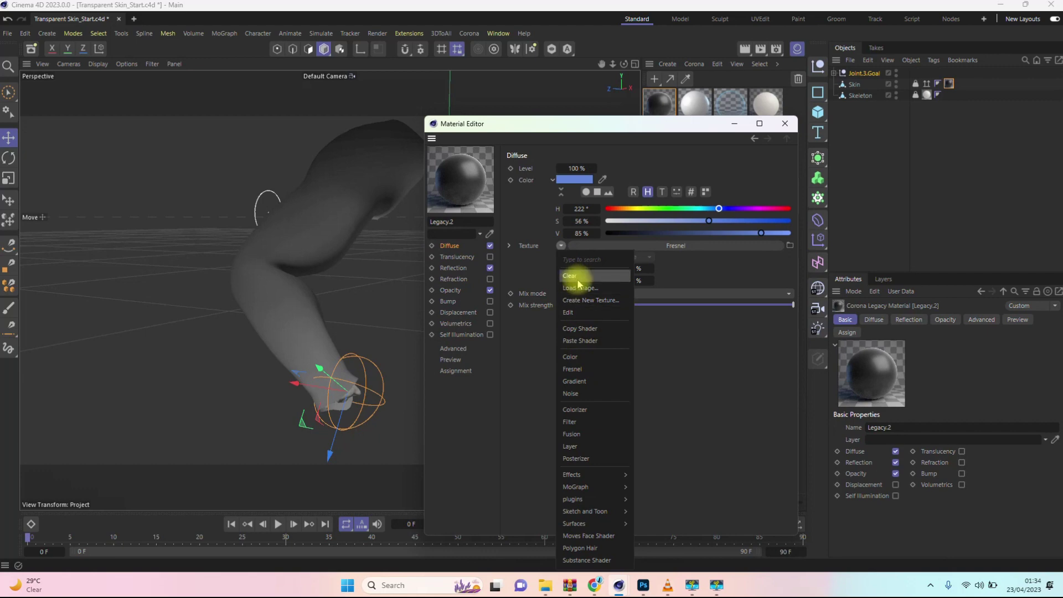
click(576, 328)
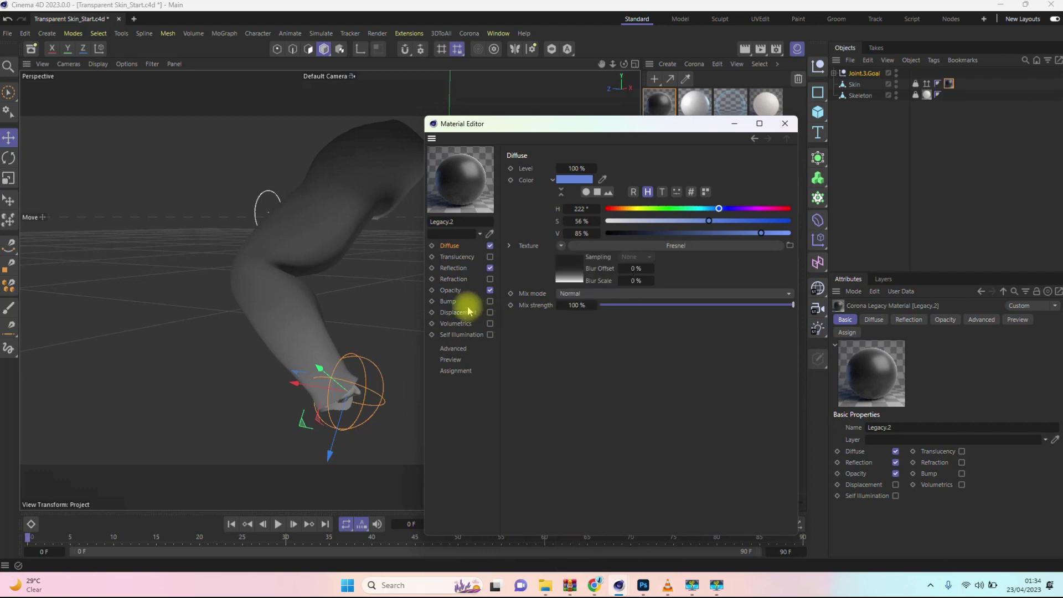
click(450, 290)
click(561, 246)
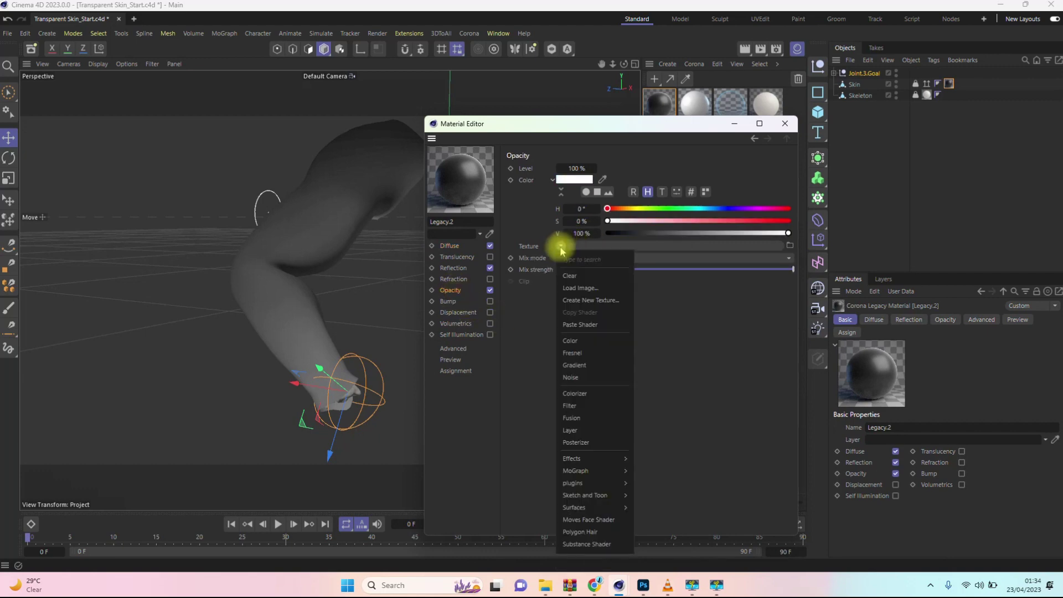
click(575, 326)
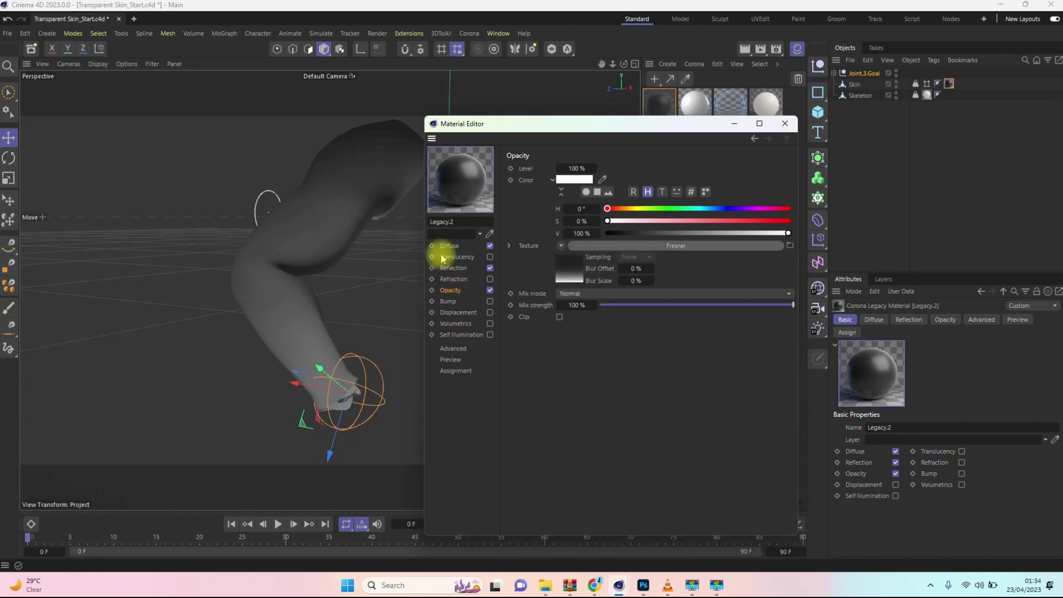
Clear the Fresnel shader from Legacy.2's Diffuse texture and return to the Opacity channel settings.
click(454, 247)
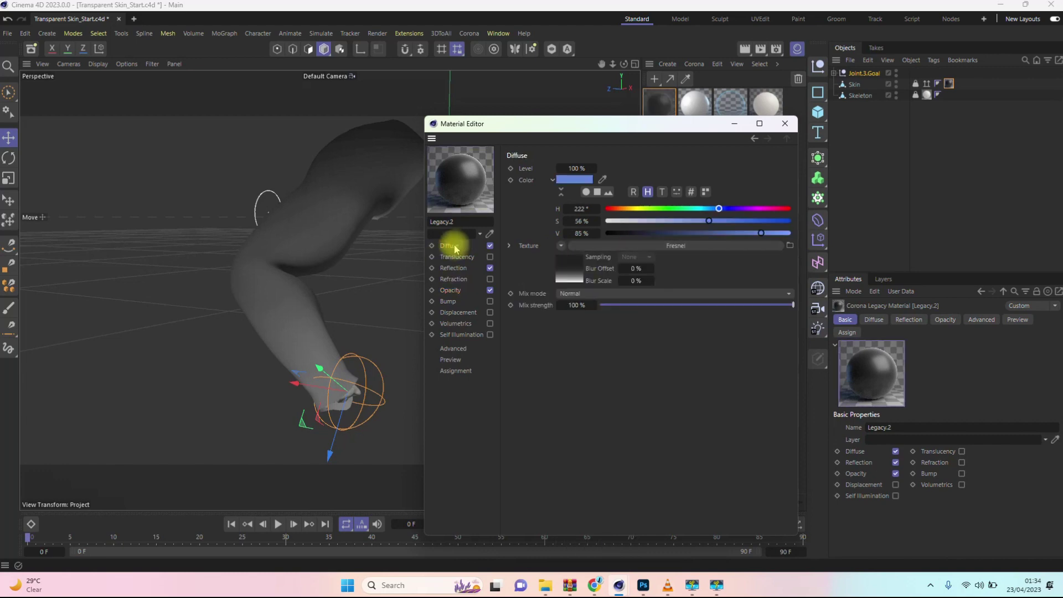
click(561, 246)
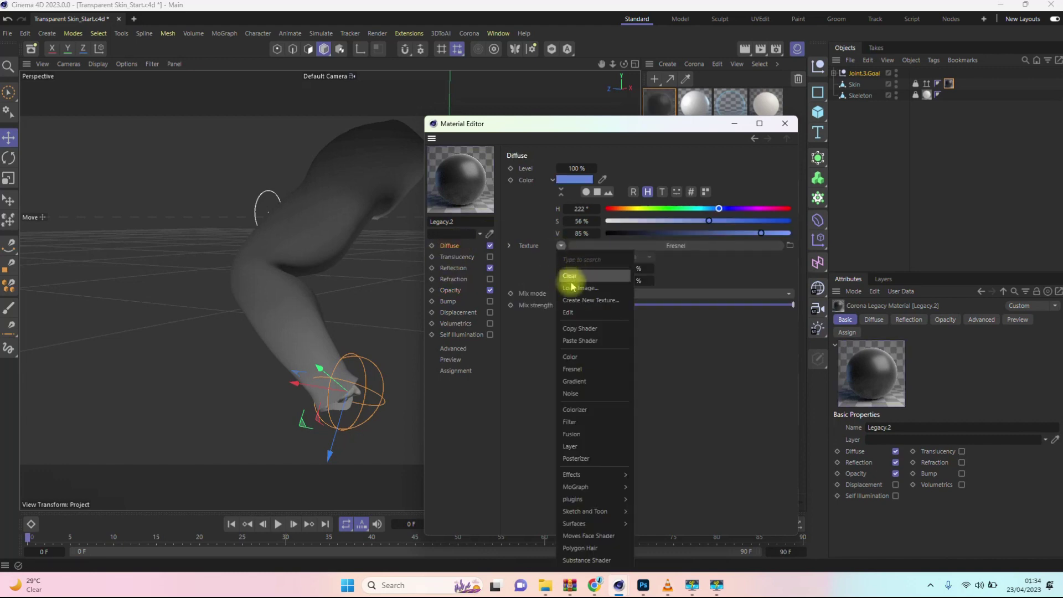
click(571, 282)
click(449, 291)
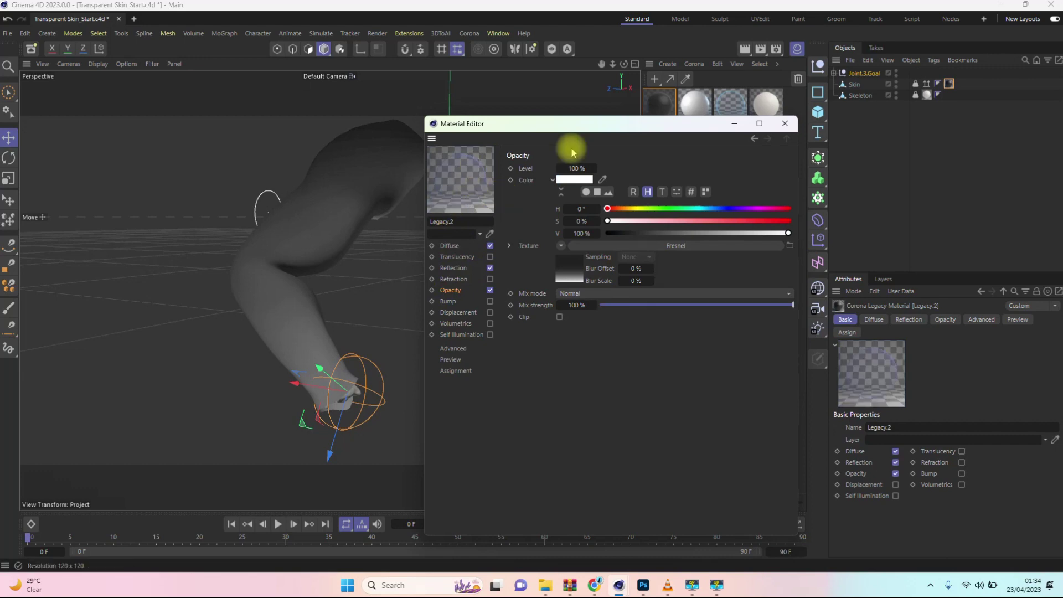
Start Corona interactive rendering of the arm and arrange the render window and the Material Editor side by side.
mouse_move(598, 129)
mouse_down()
mouse_move(629, 141)
mouse_move(660, 126)
mouse_up()
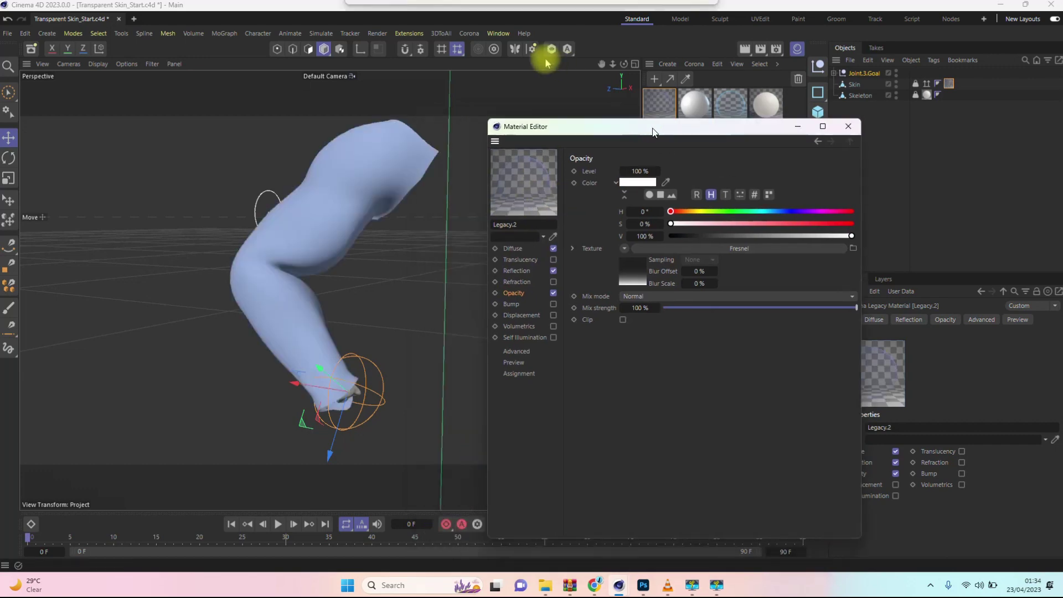
click(475, 36)
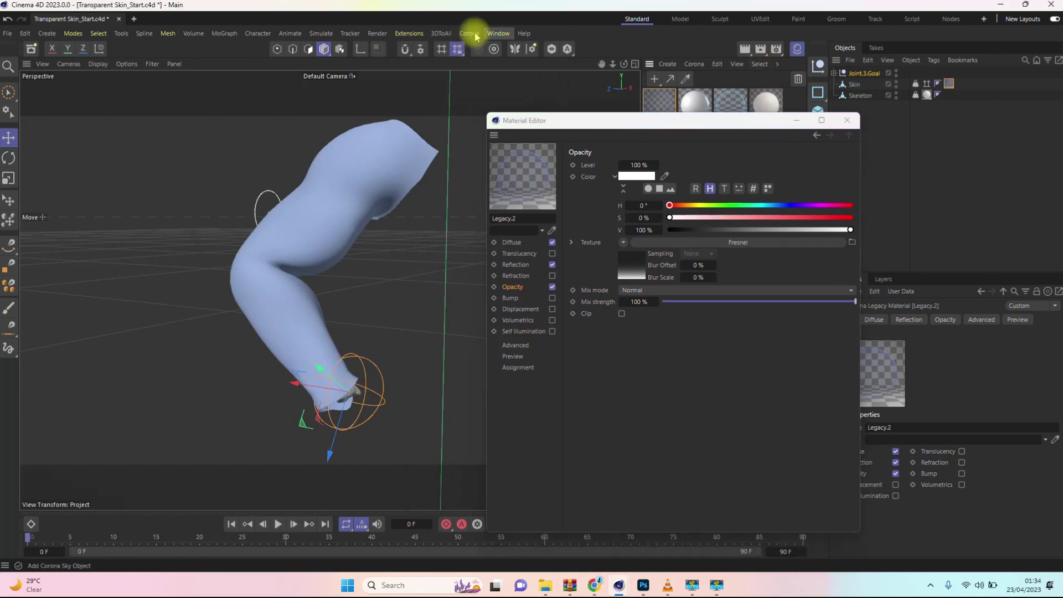
click(476, 36)
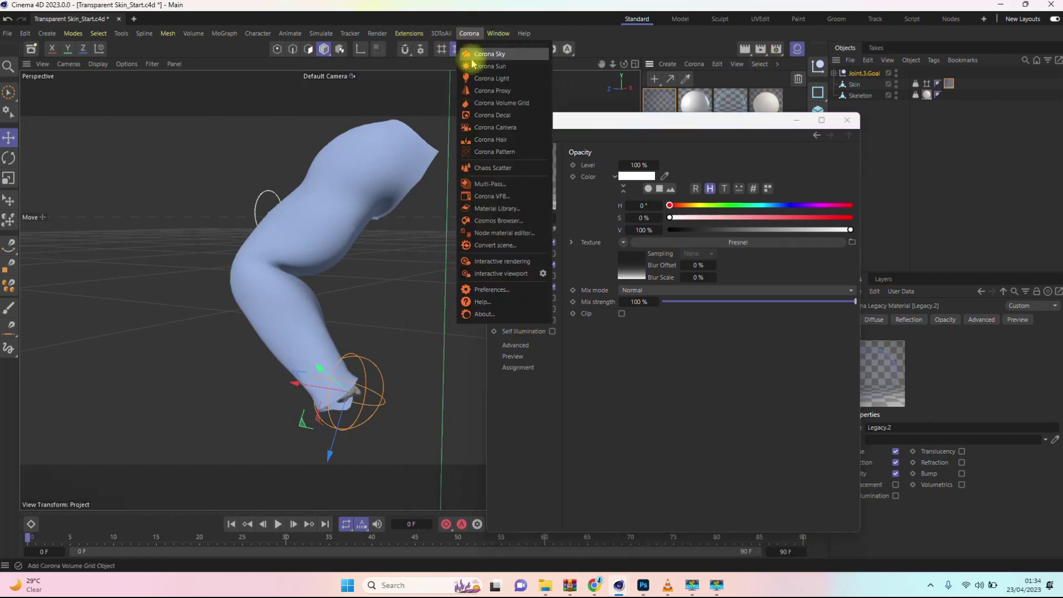
click(493, 266)
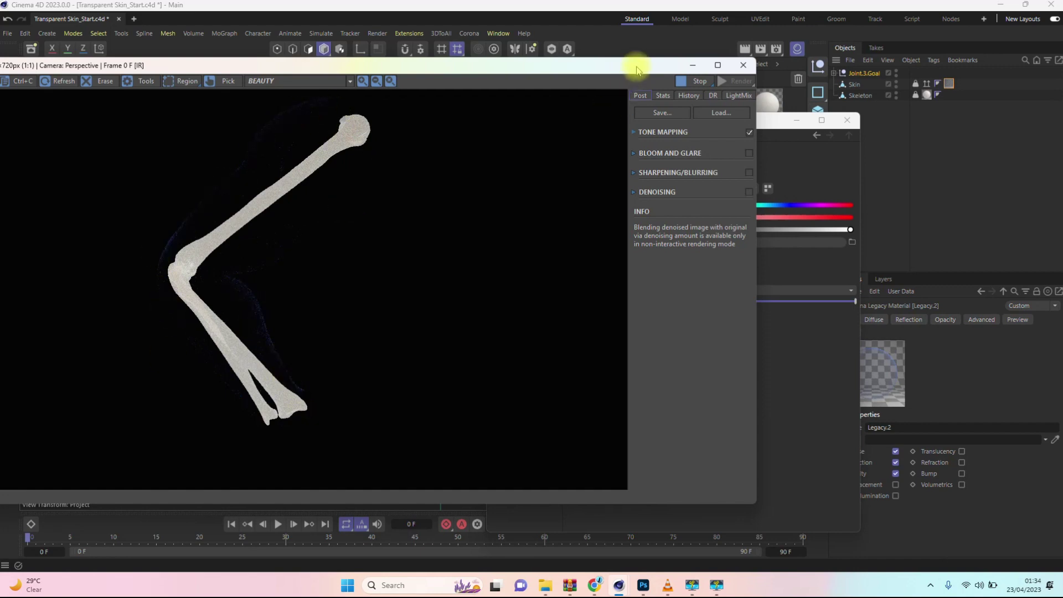
drag(584, 72, 358, 89)
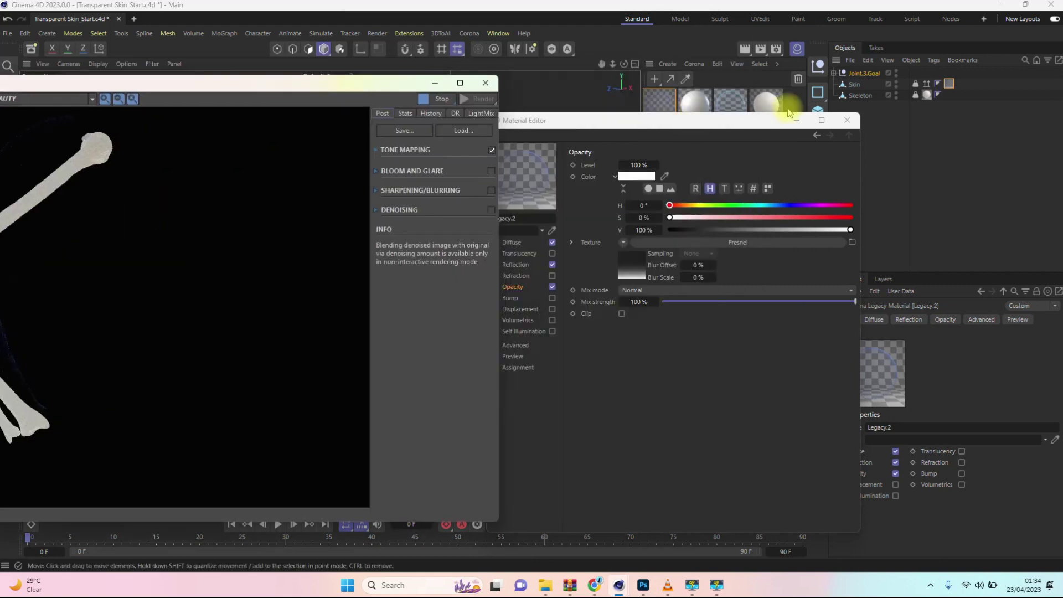
drag(789, 112, 803, 95)
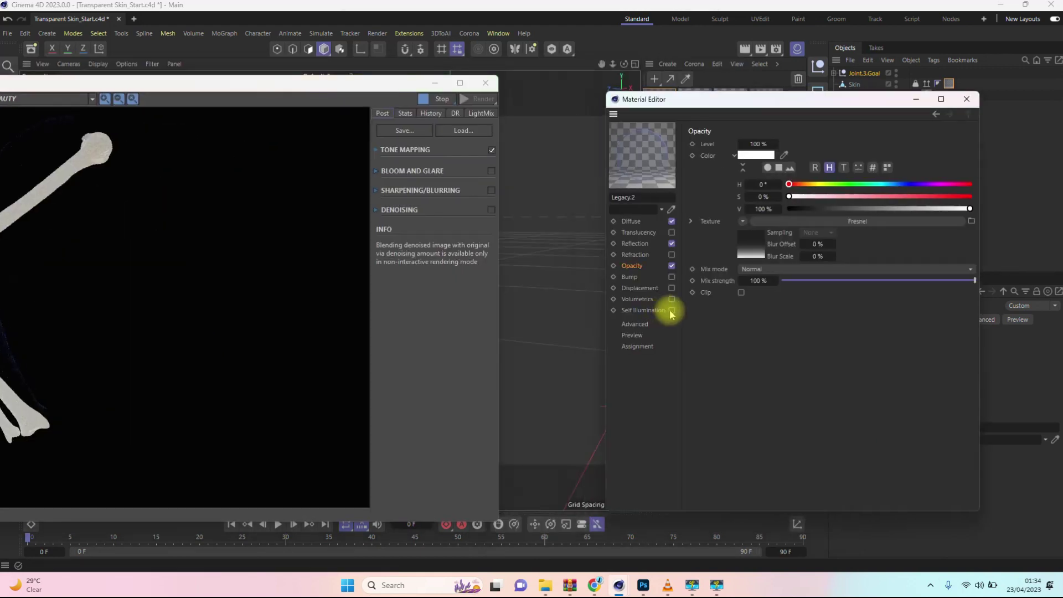
Enable Legacy.2's Self Illumination channel and copy the Fresnel shader from Mat.1's Luminance texture.
click(672, 310)
drag(653, 100, 278, 126)
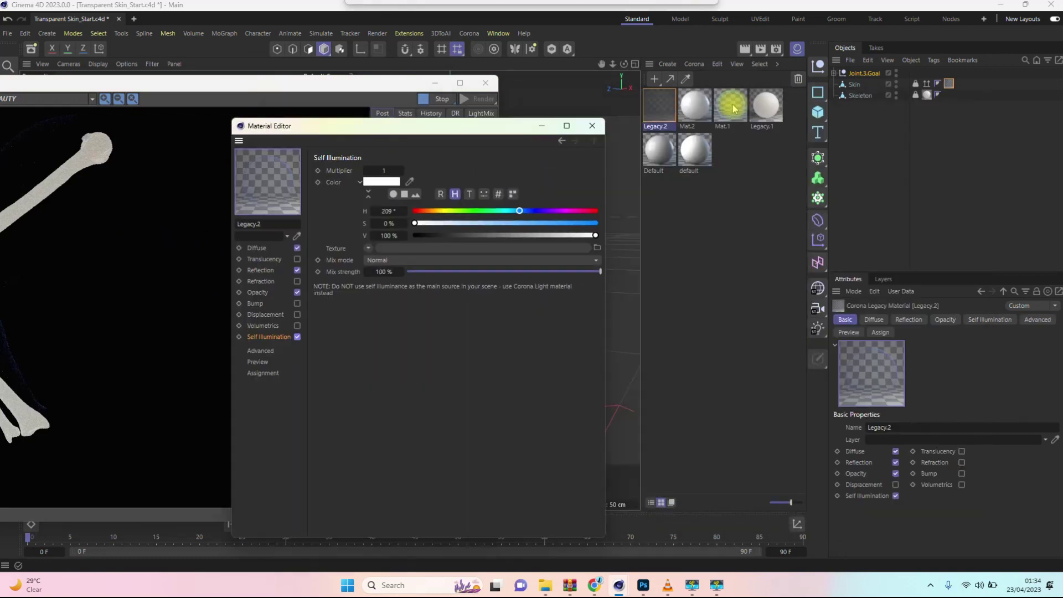
click(733, 107)
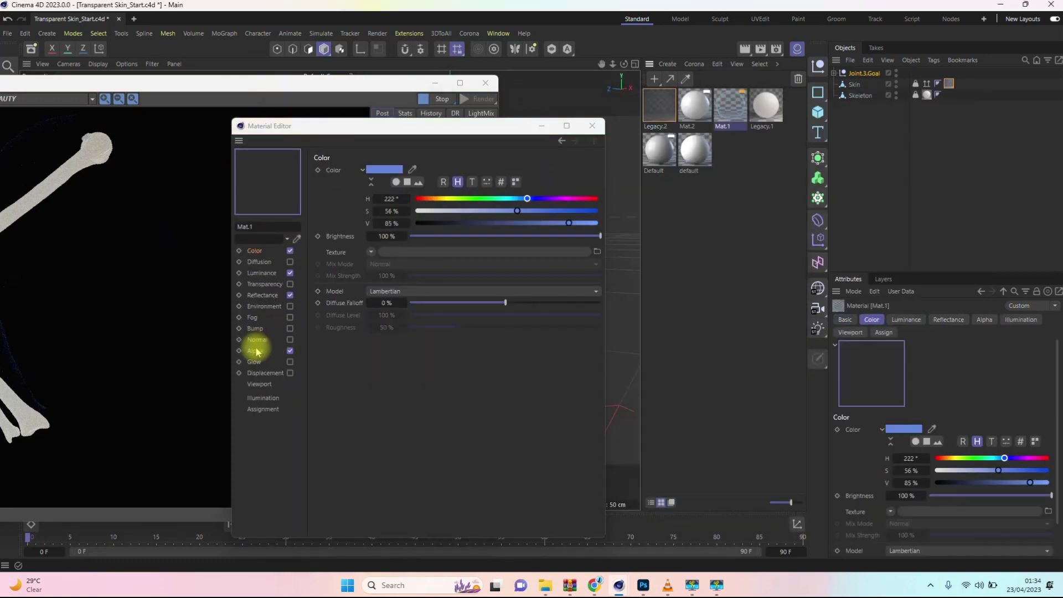
click(260, 273)
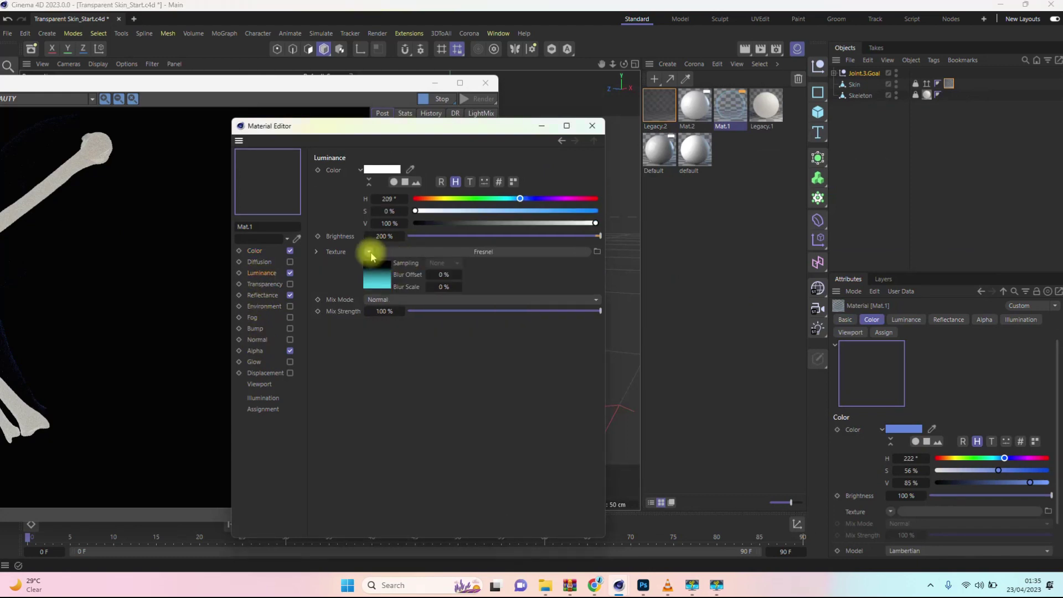
click(370, 252)
click(380, 327)
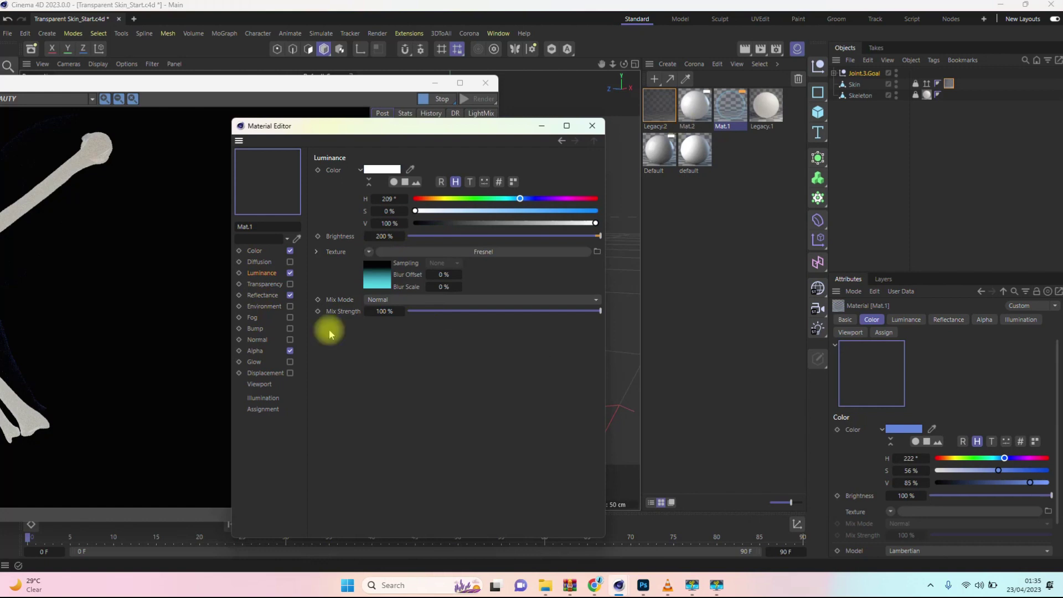
Paste the copied Fresnel shader into the texture of Legacy.2's Self Illumination channel.
click(660, 105)
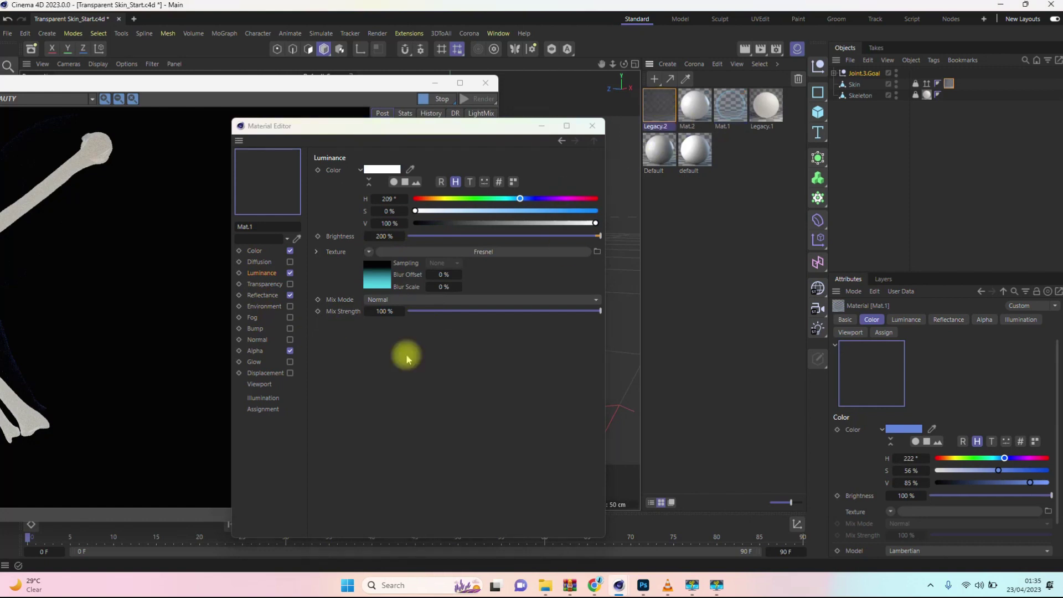
click(276, 338)
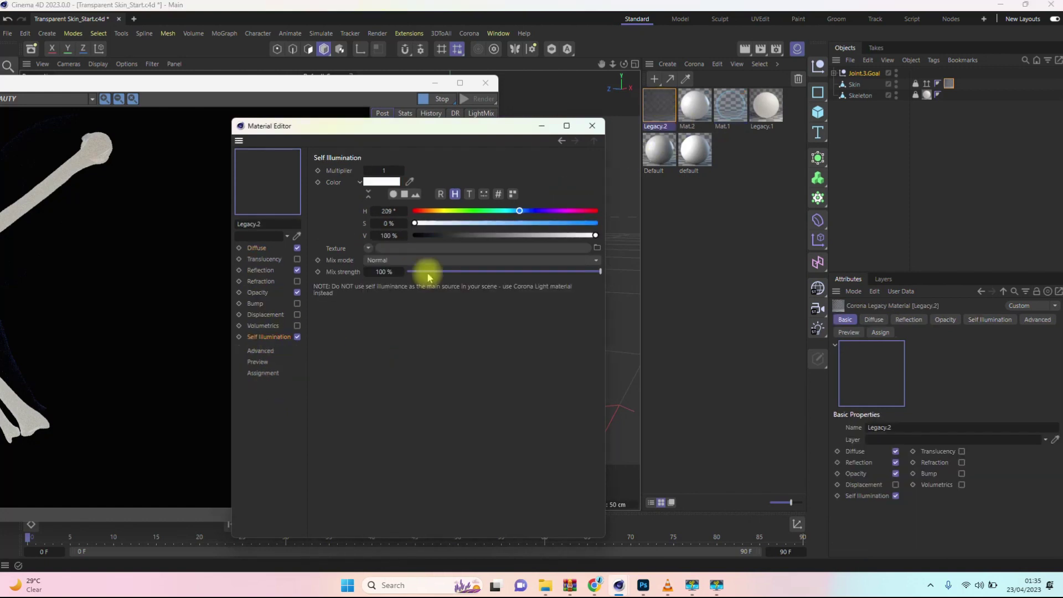
click(368, 249)
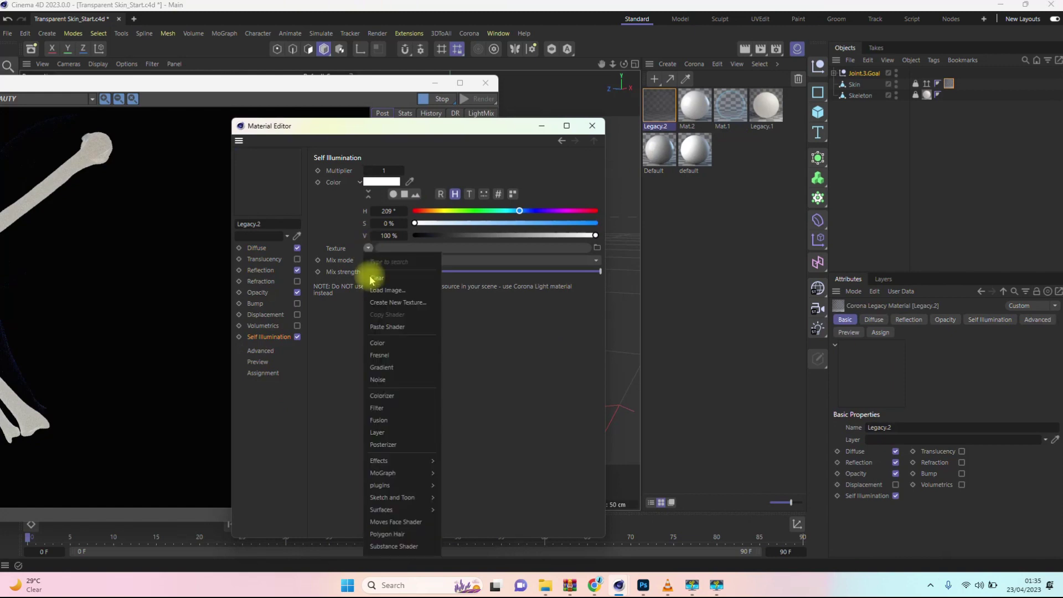
click(382, 328)
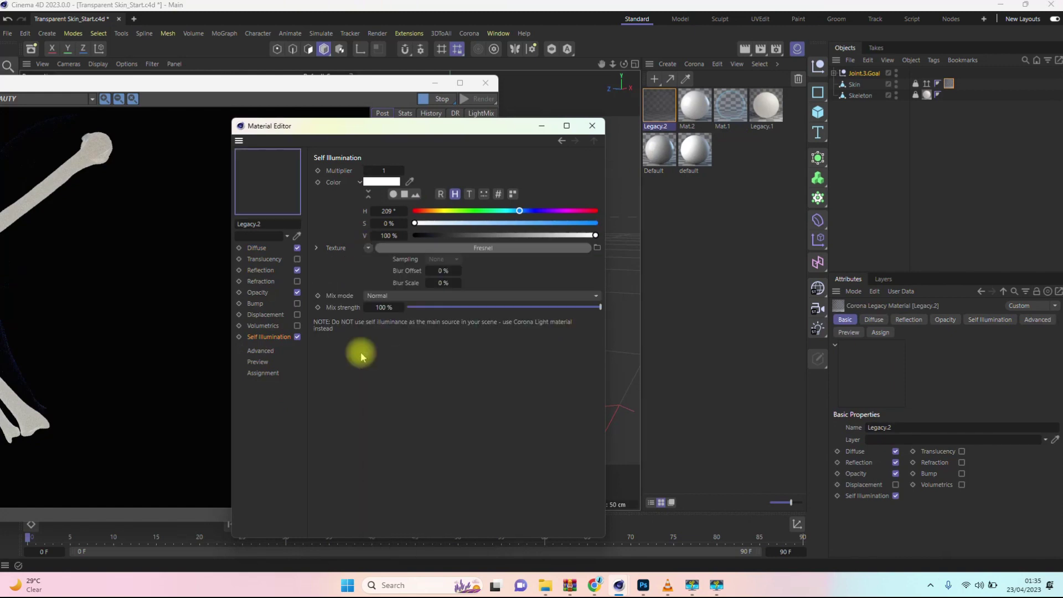
Copy Legacy.2's blue Diffuse color and paste it into the Self Illumination channel's color.
click(257, 249)
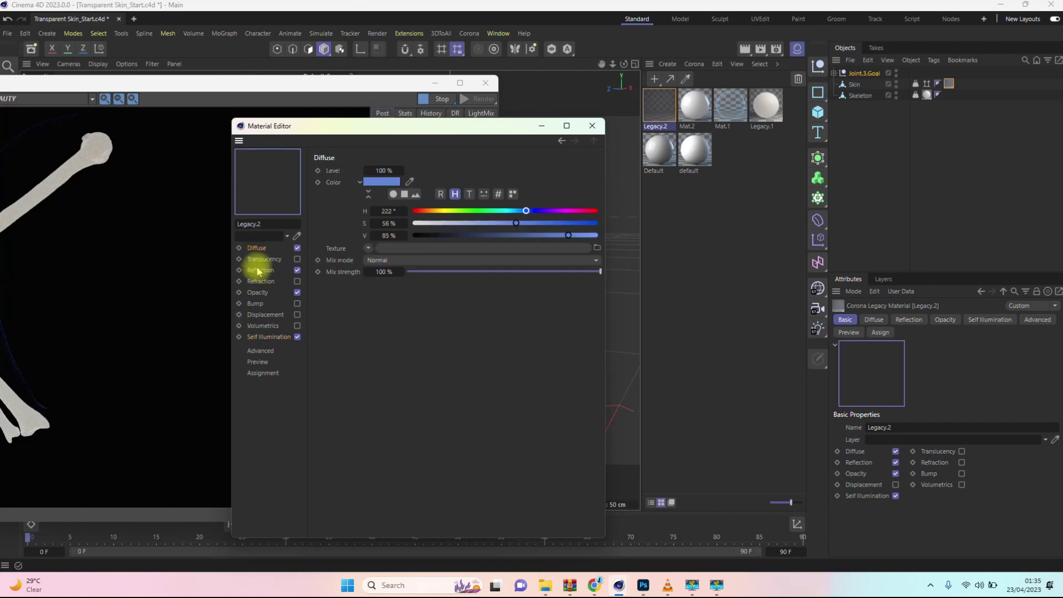
right_click(382, 182)
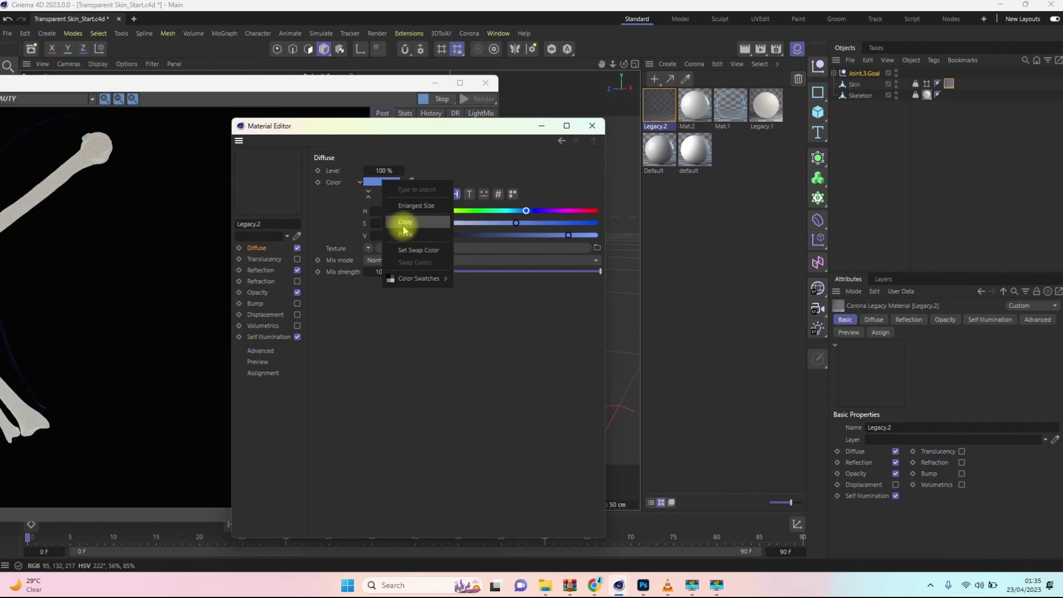
click(405, 222)
click(269, 337)
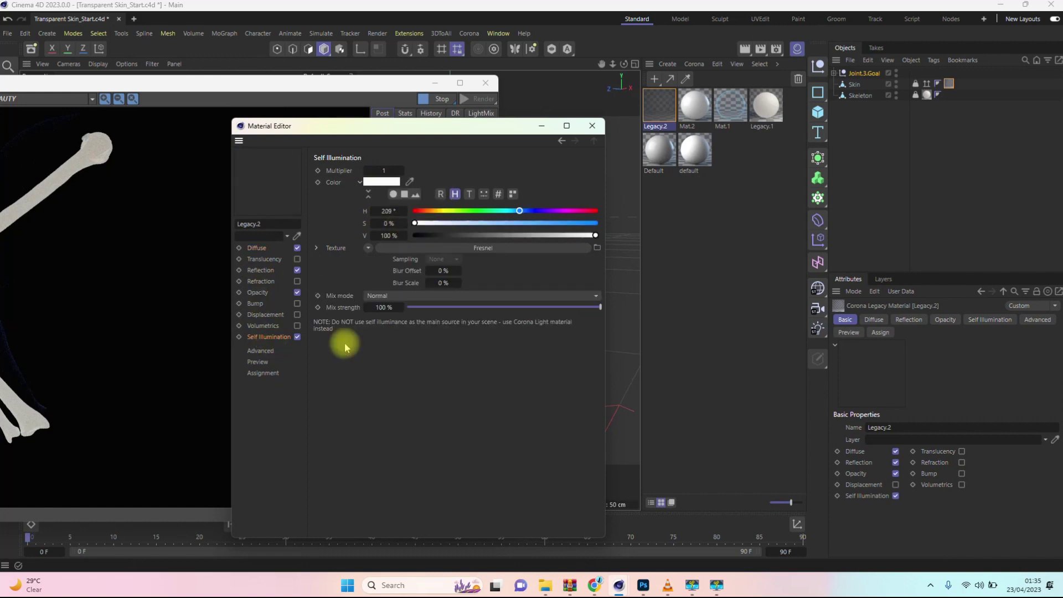
right_click(391, 182)
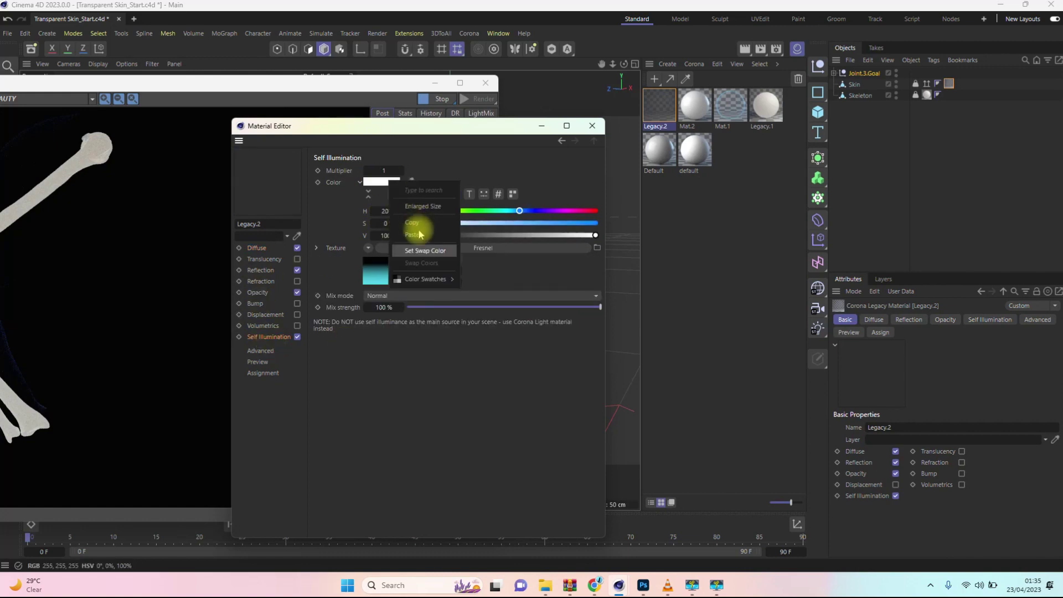
click(412, 234)
Arrange the Material Editor and the Corona render window side by side and restart interactive rendering of the arm.
drag(332, 126, 754, 116)
drag(338, 88, 610, 85)
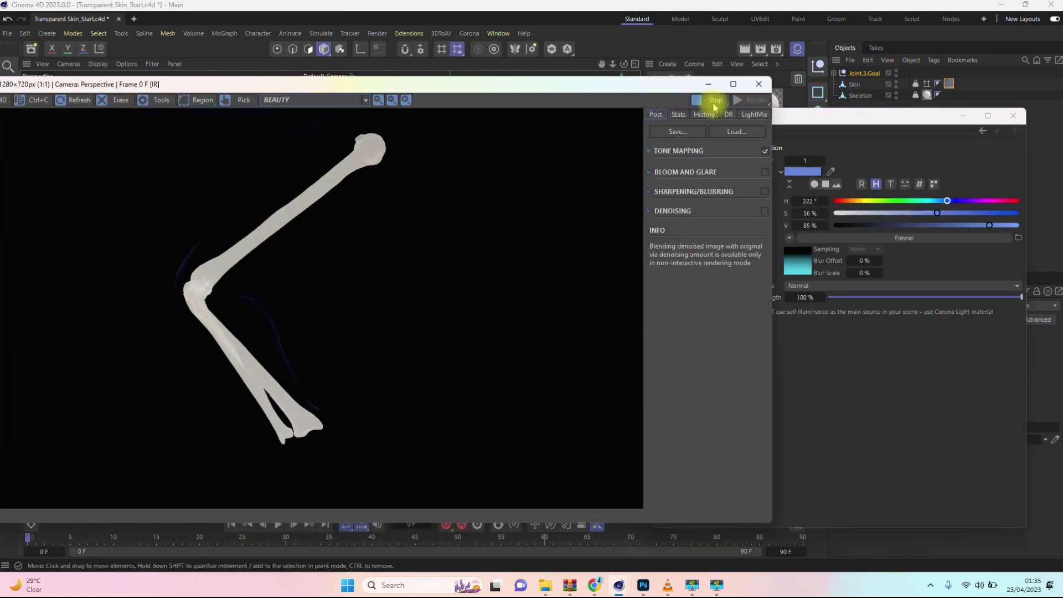
click(745, 102)
click(751, 115)
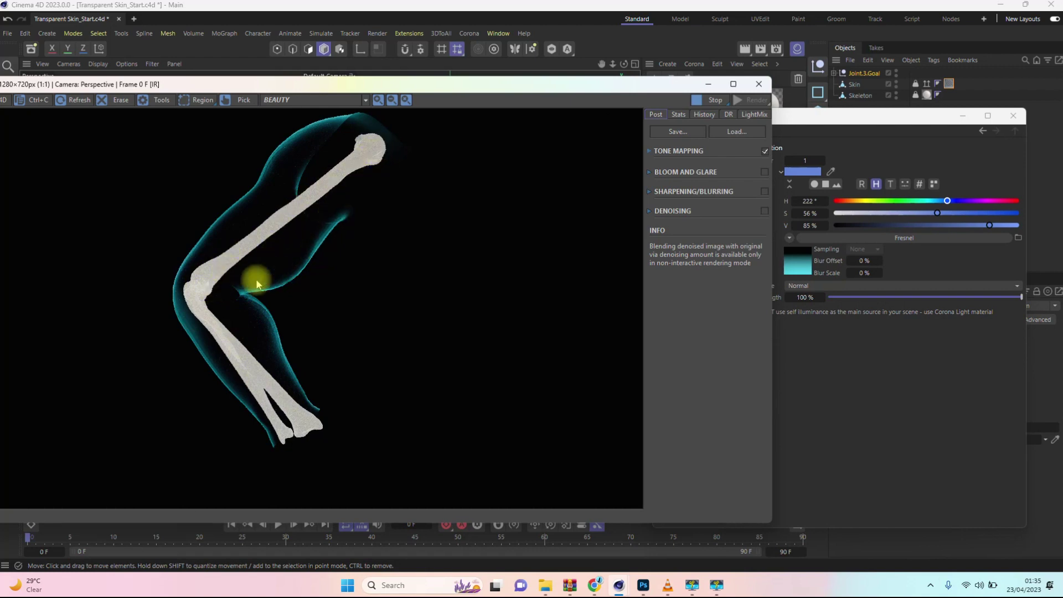
Set Legacy.2's Self Illumination multiplier to 2 and rerun the interactive render, returning to the material settings.
click(807, 114)
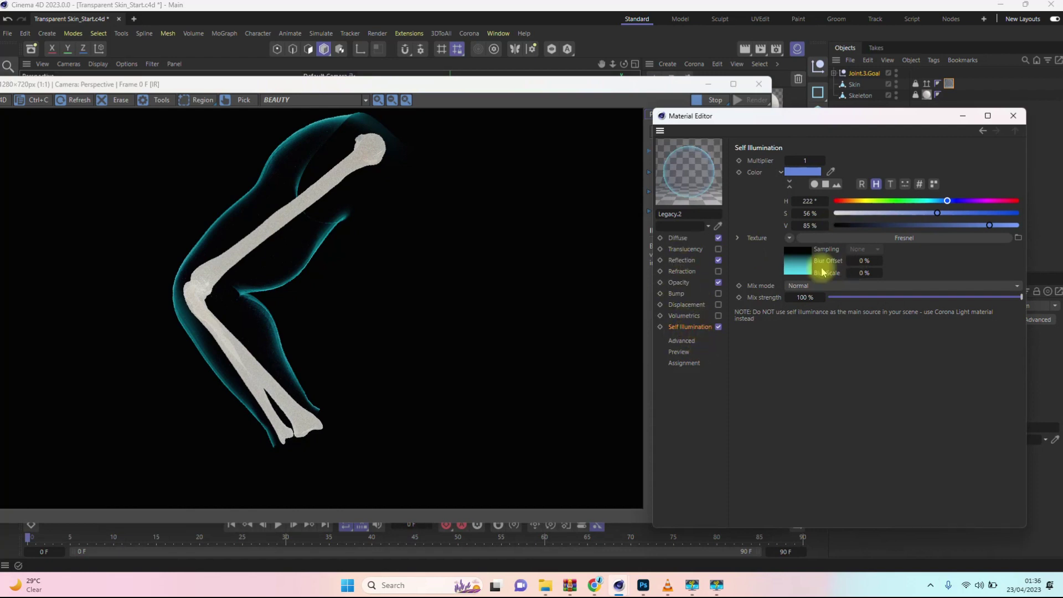
click(806, 159)
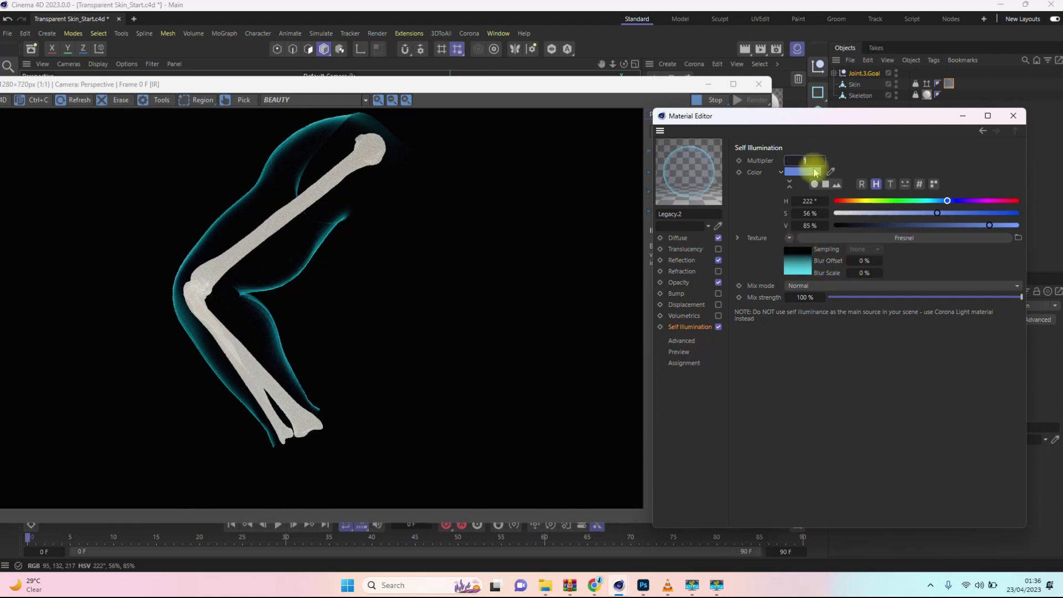
text(2)
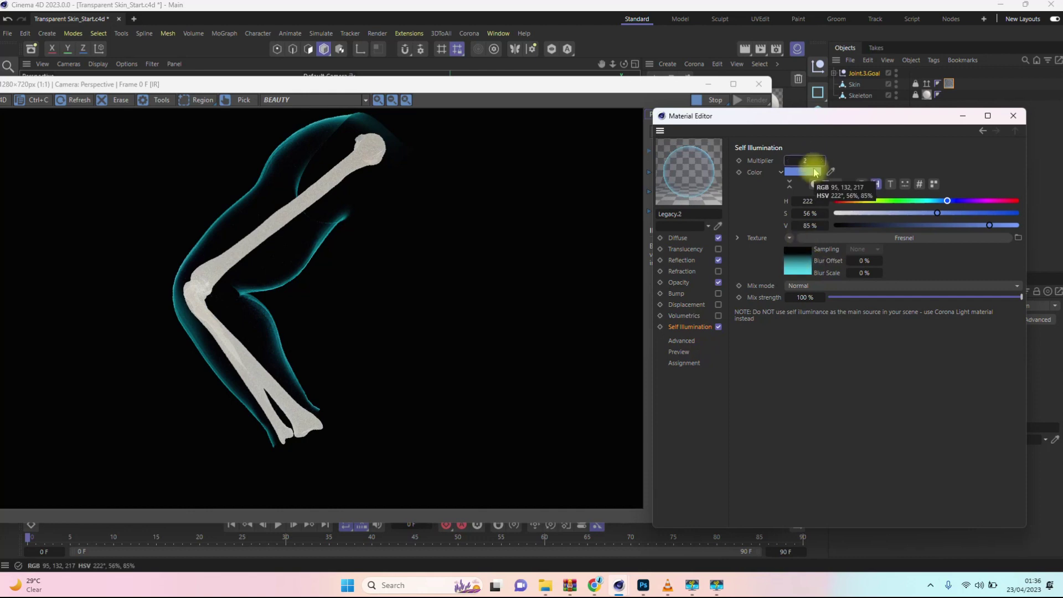
click(689, 95)
click(753, 101)
click(748, 114)
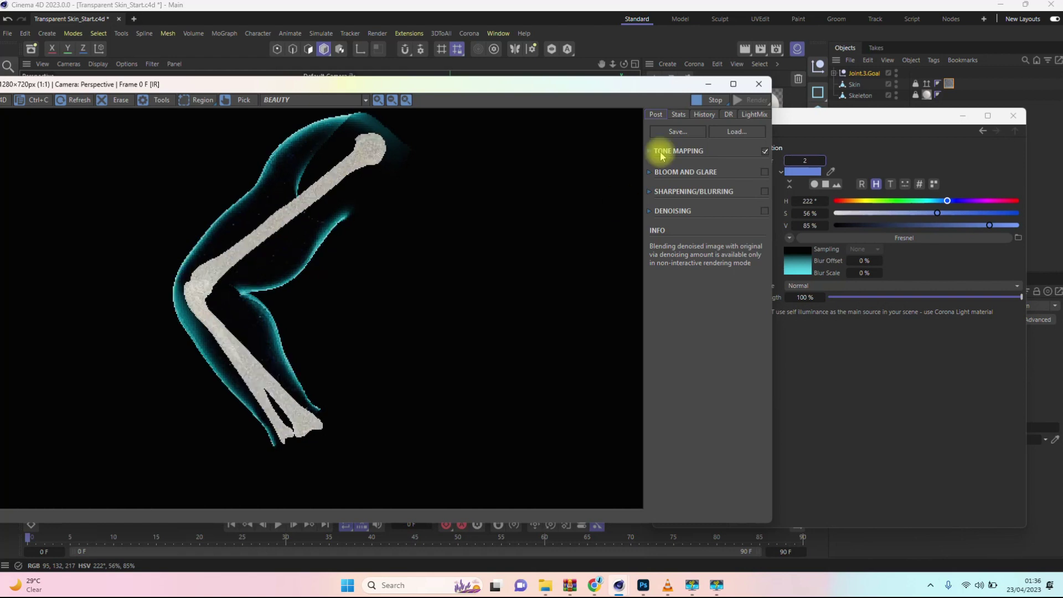
click(825, 136)
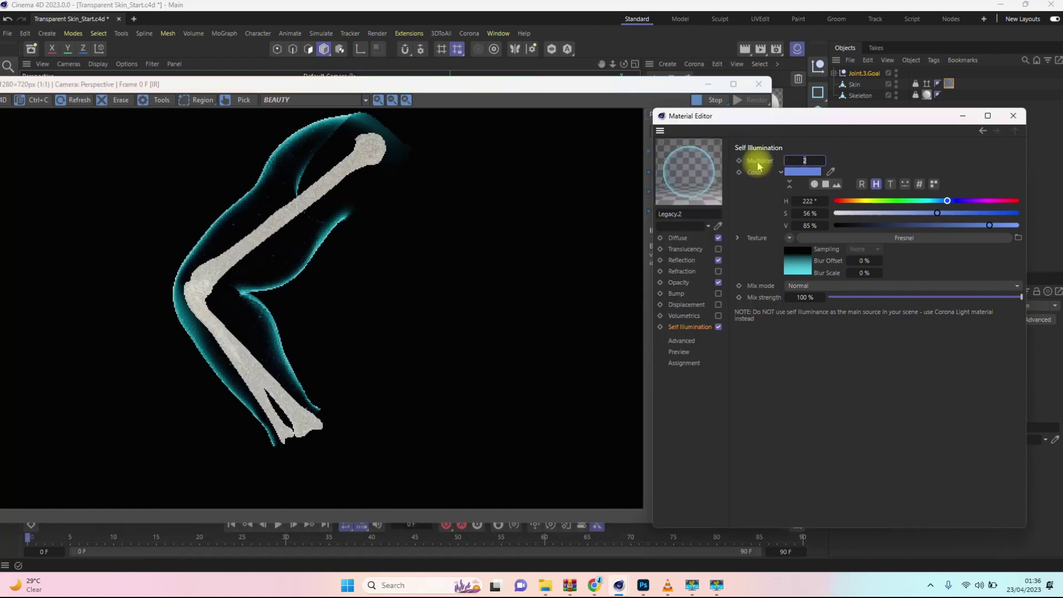